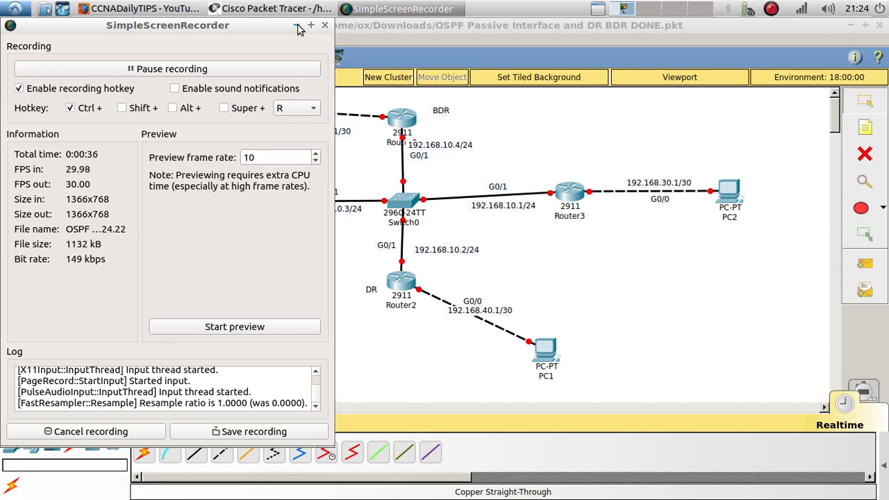
Reposition the 192.168.40.1/30 and 192.168.10.2/24 labels near their links, and move PC0 slightly closer to Router1.
click(296, 26)
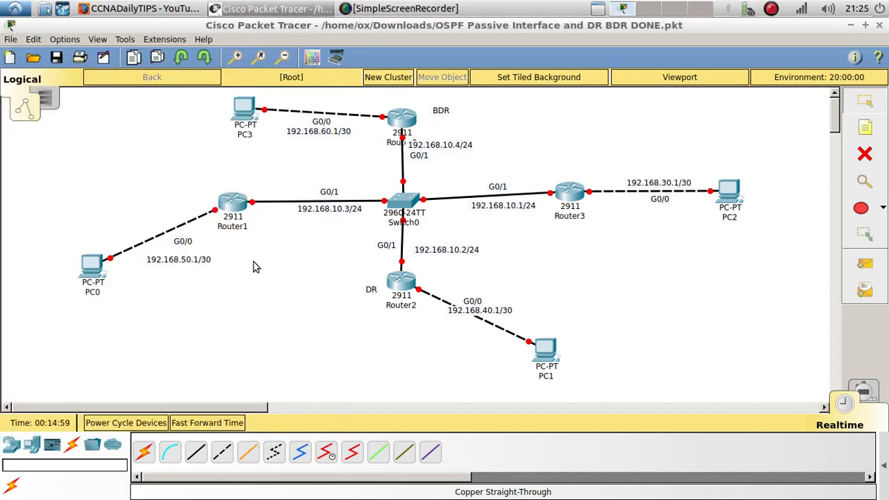
drag(535, 316, 493, 292)
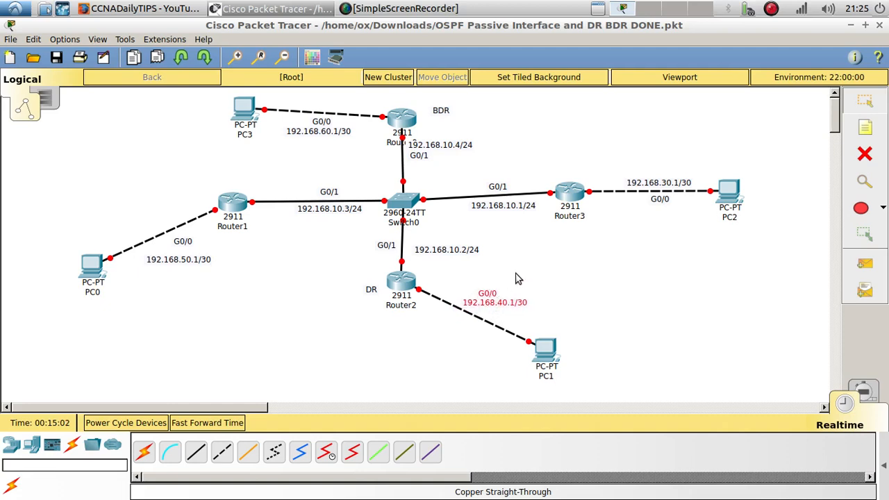
click(516, 273)
drag(449, 250, 446, 245)
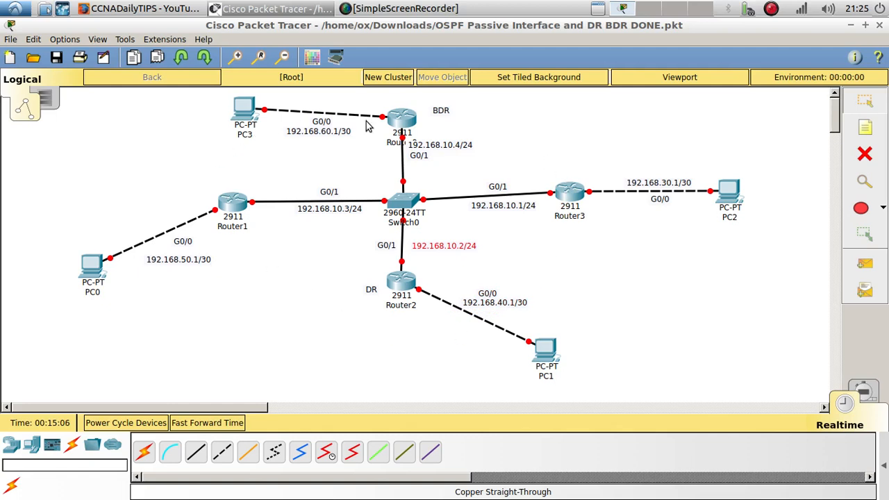
drag(93, 272, 104, 268)
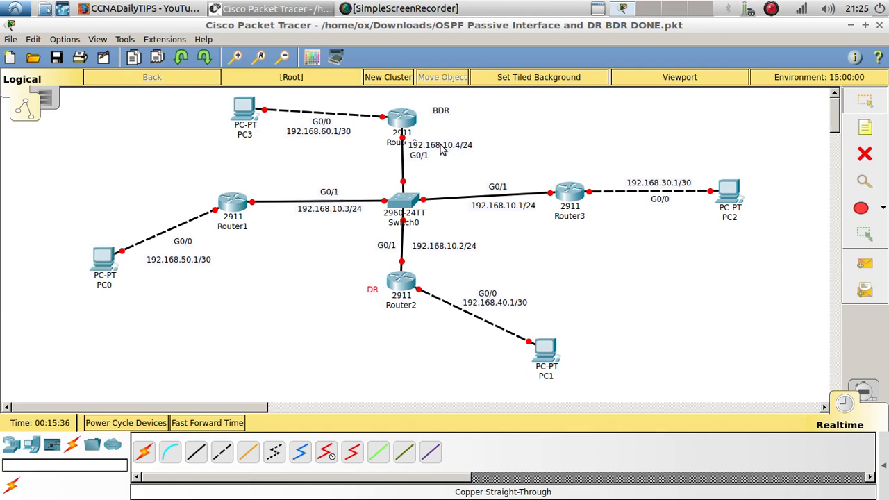
Move the 192.168.10.4/24 label below Router0's name, nudge the DR label up beside Router2, and place the BDR label above Router3.
drag(433, 148, 429, 159)
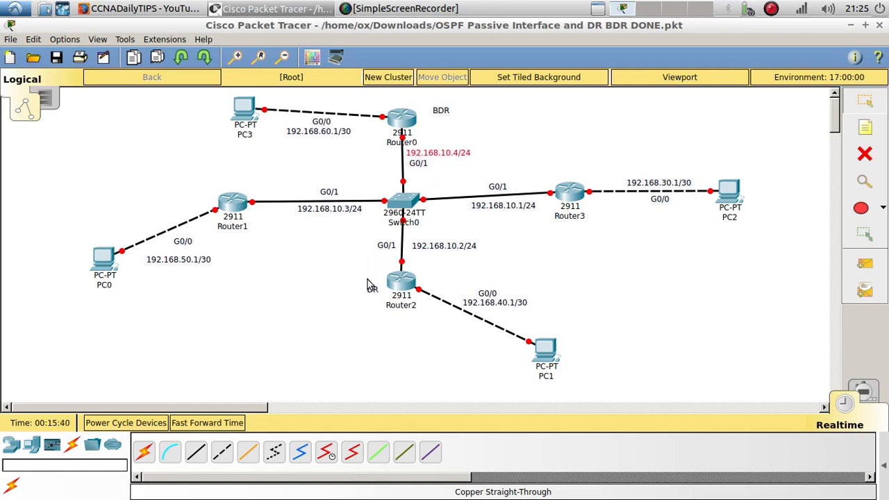
drag(373, 294, 373, 290)
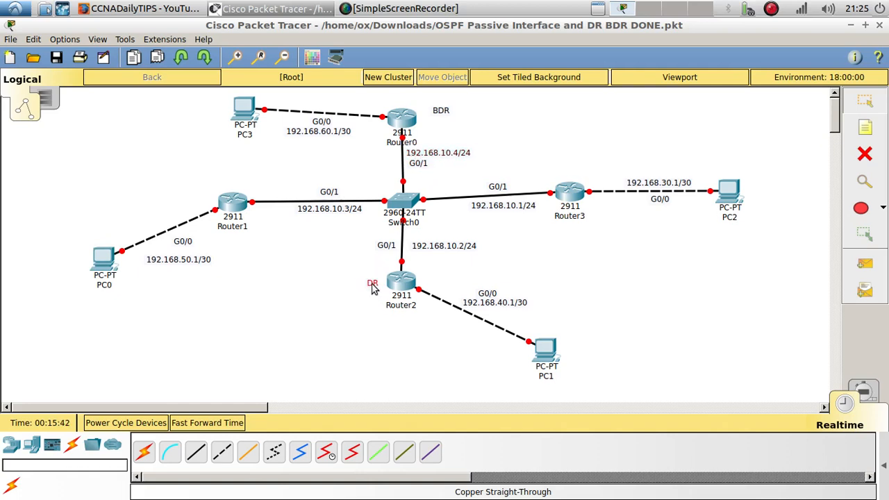
drag(439, 115, 564, 171)
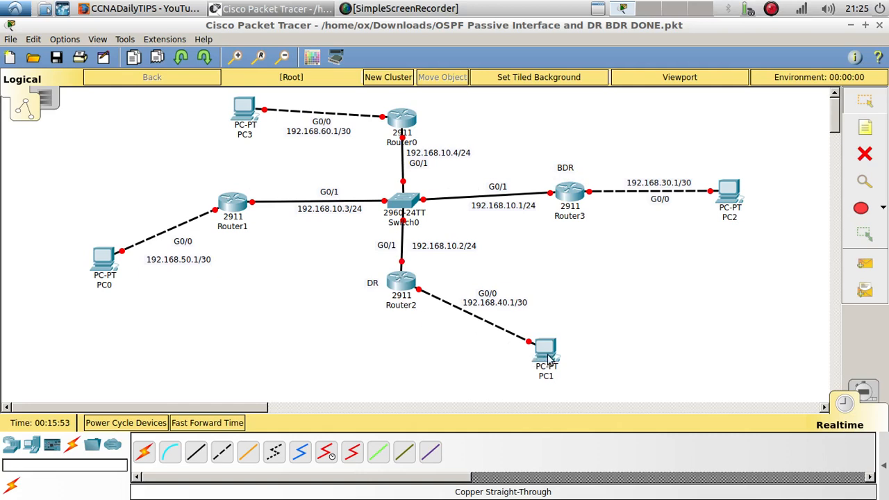
Open Router0's command line and decline the initial configuration dialog with no.
click(403, 120)
drag(422, 93, 691, 69)
click(661, 93)
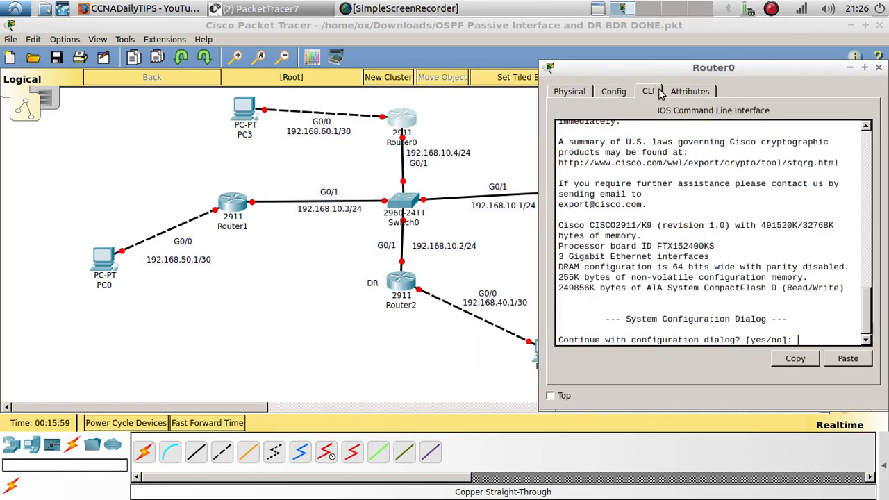
text(no)
key(Return)
key(Return)
key(Return)
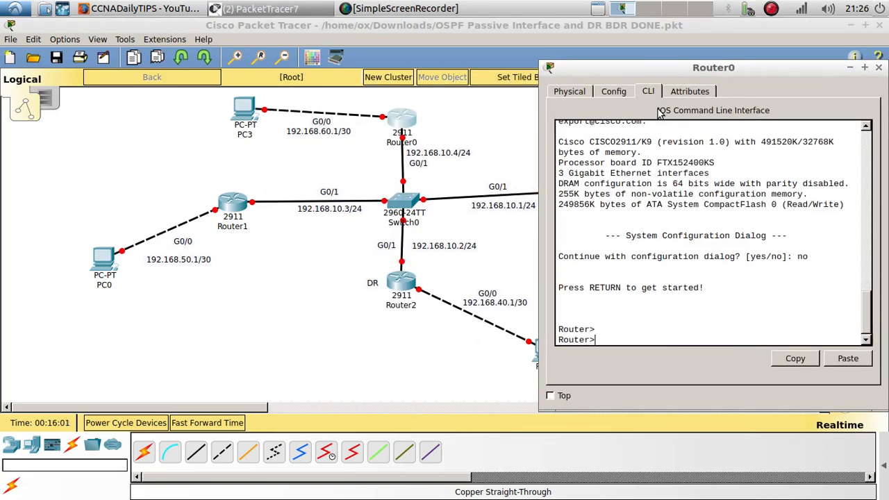
Enter privileged mode and global configuration mode on Router0 with en and config t.
text(en)
key(Return)
text(config t)
key(Return)
key(Return)
key(Return)
key(Return)
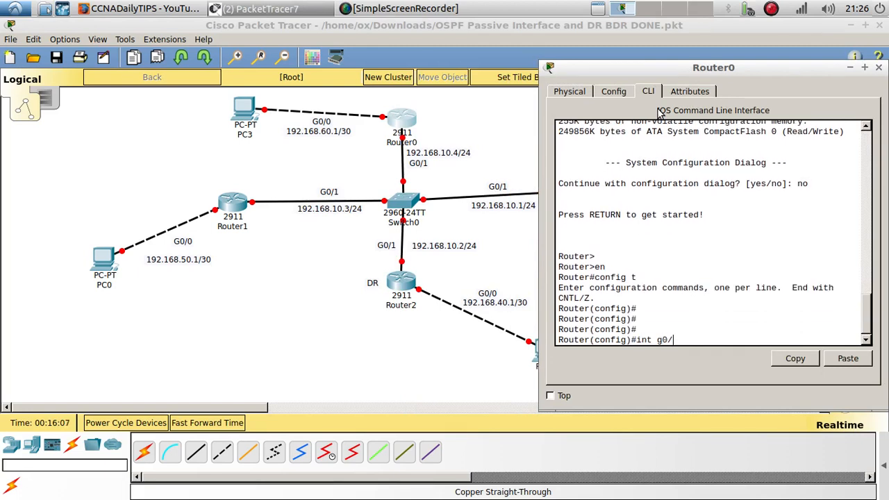
Assign IP address 192.168.60.1 with mask 255.255.255.252 to Router0's interface g0/0.
text(int g0/0)
key(Return)
key(Return)
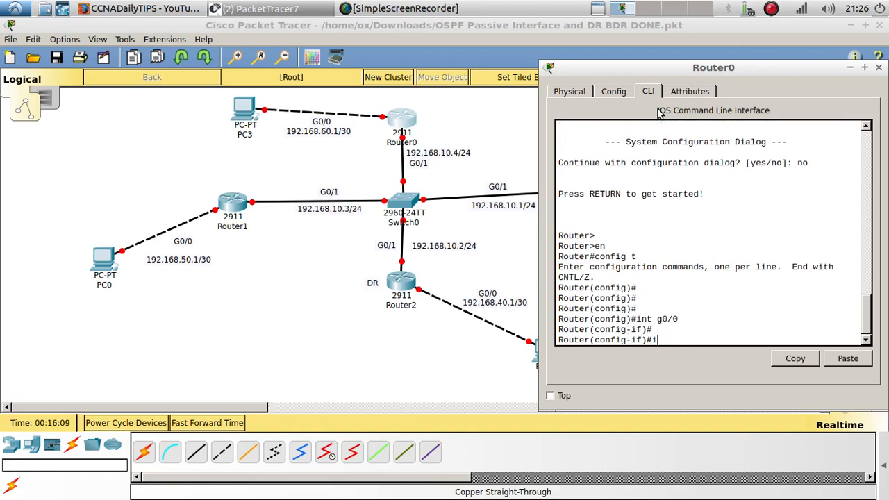
text(ip add)
key(Tab)
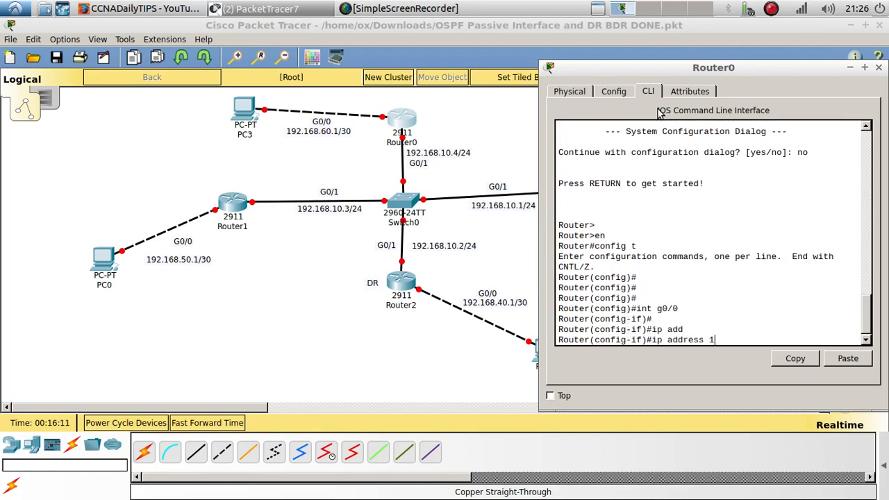
text(192.168.60.1 255.25)
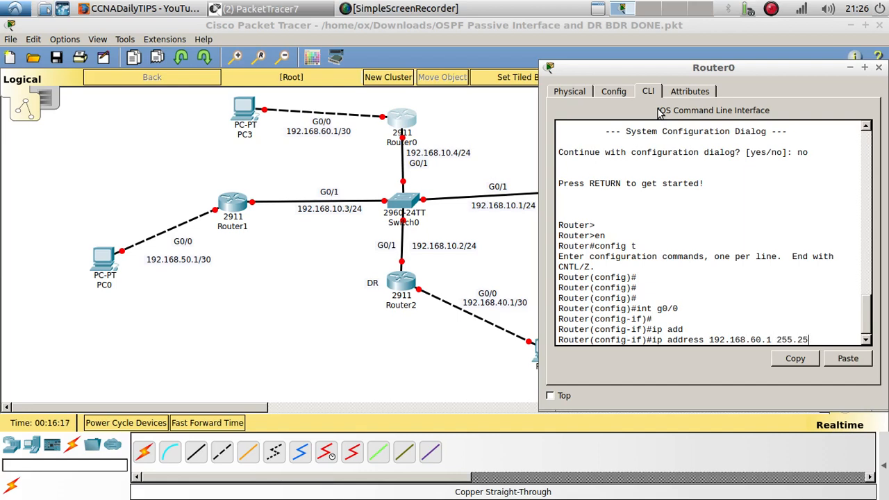
text(5.255.252)
key(Return)
key(Return)
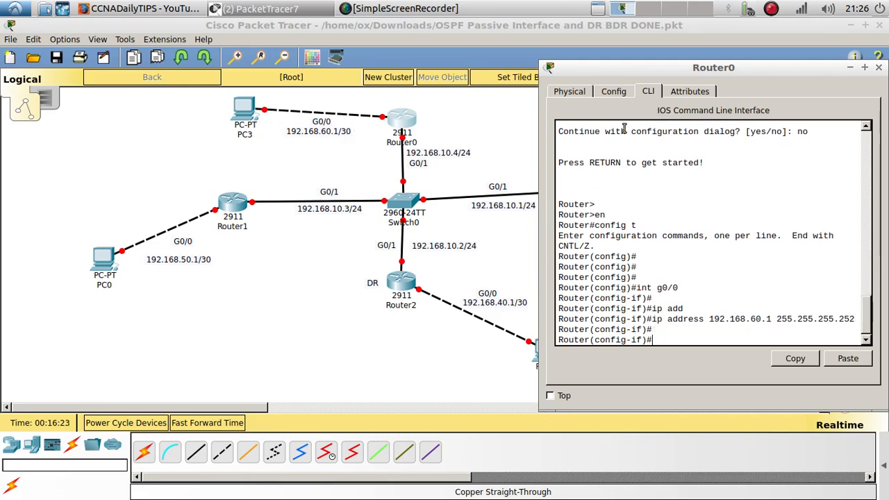
Enable Router0's interface g0/0 with no shutdown.
drag(633, 72, 517, 78)
text(no)
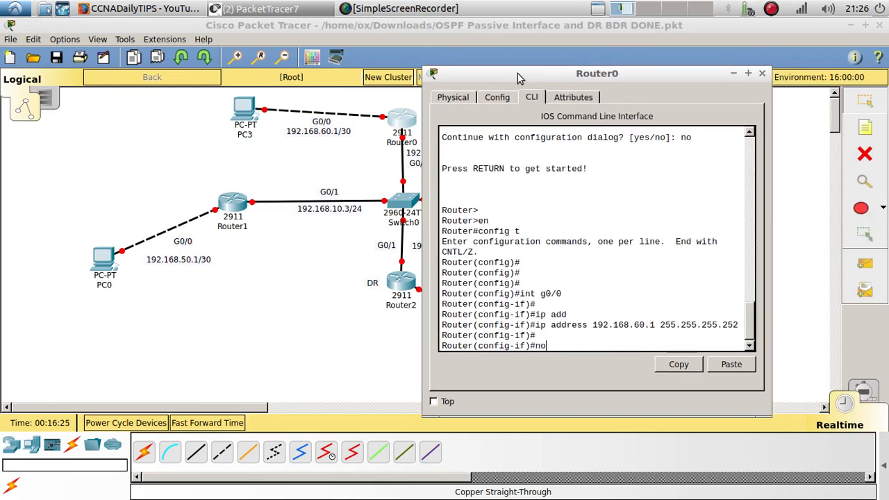
text( shu)
key(Tab)
key(Return)
key(Return)
key(Return)
key(Return)
key(Return)
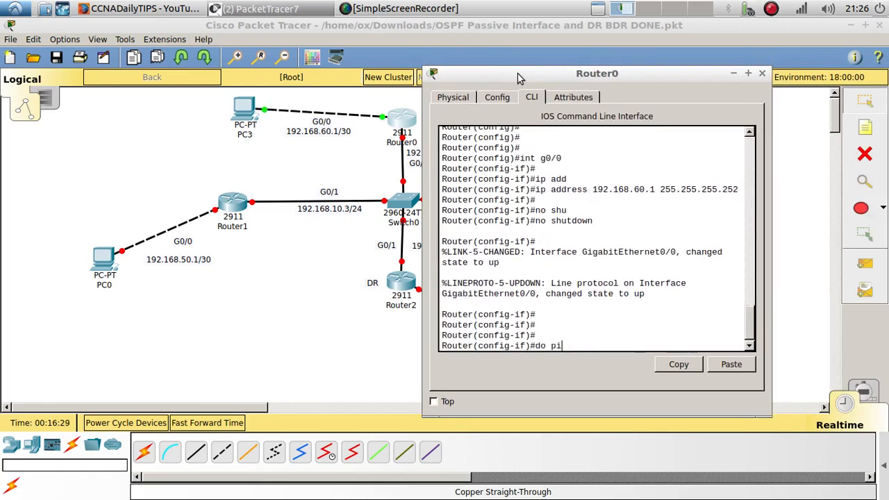
Ping 192.168.60.2 from Router0's interface configuration mode to test the link to PC3.
text(do ping 192.168.60.2)
key(Return)
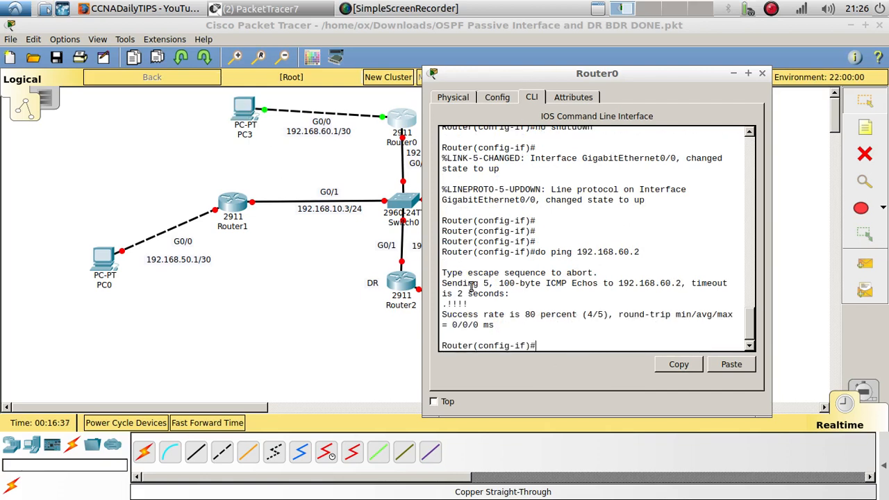
drag(469, 304, 432, 301)
Assign IP address 192.168.10.4 with mask 255.255.255.0 to Router0's interface g0/1.
click(573, 343)
key(Up)
key(Up)
key(Up)
key(Up)
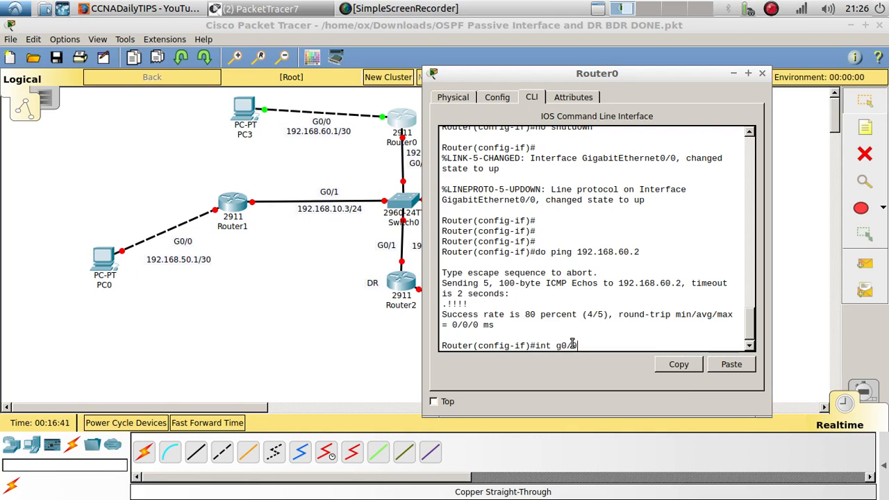
key(Return)
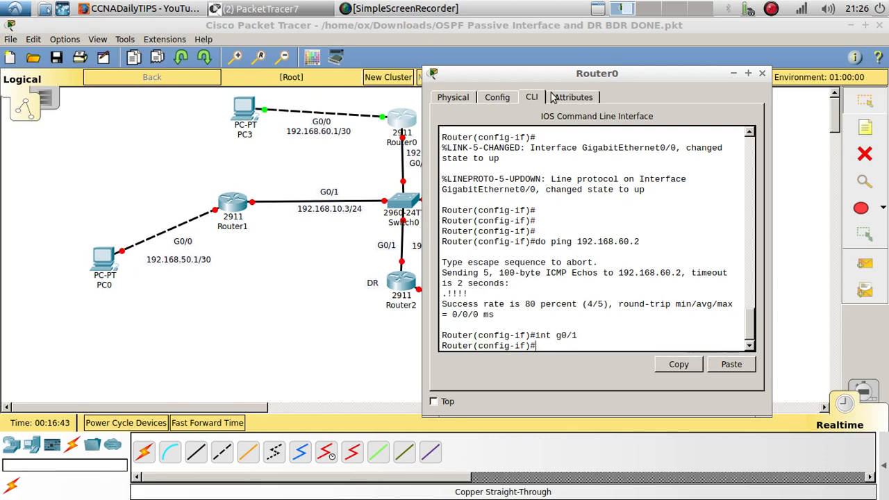
drag(545, 76, 618, 57)
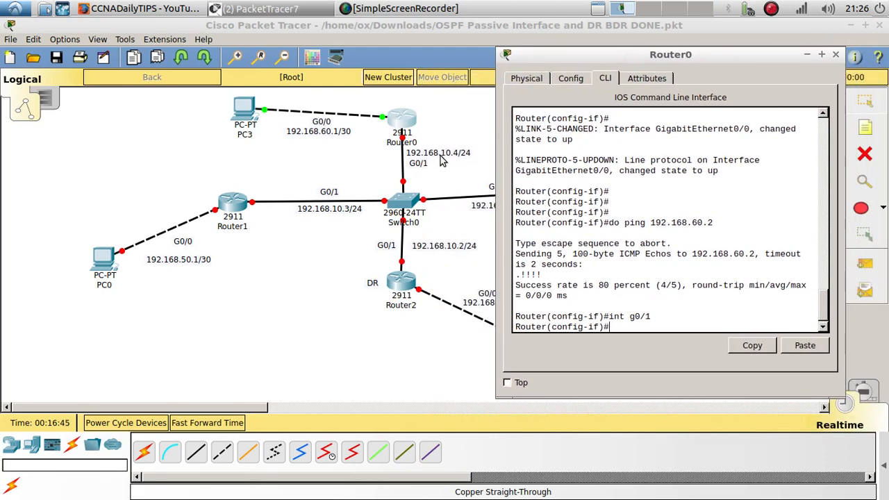
key(Up)
key(Up)
key(Up)
key(Up)
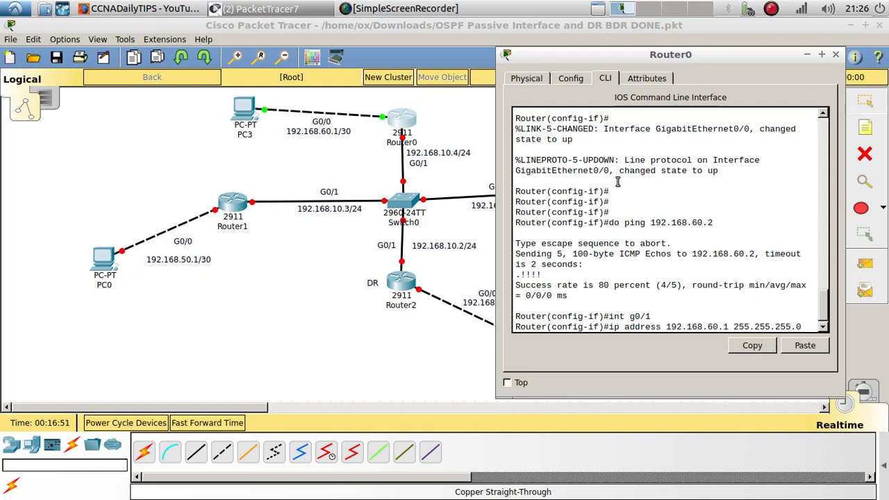
key(BackSpace)
key(BackSpace)
key(BackSpace)
key(BackSpace)
text(10.4)
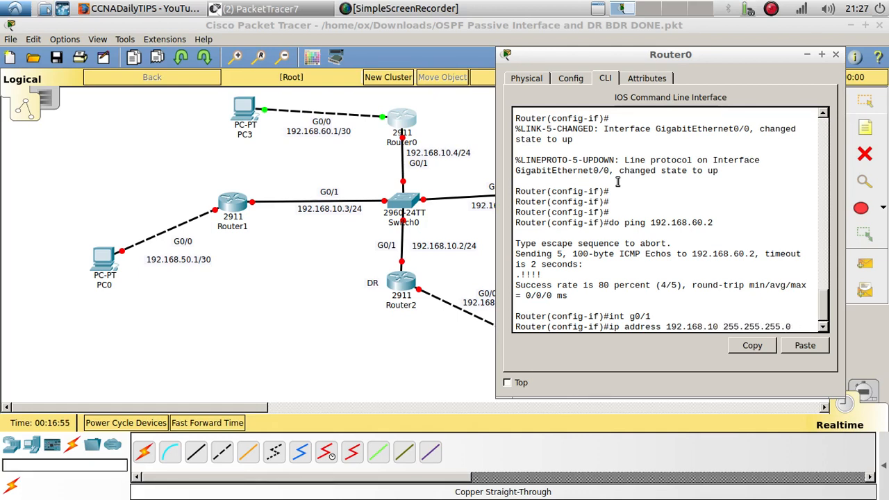
key(Return)
key(Return)
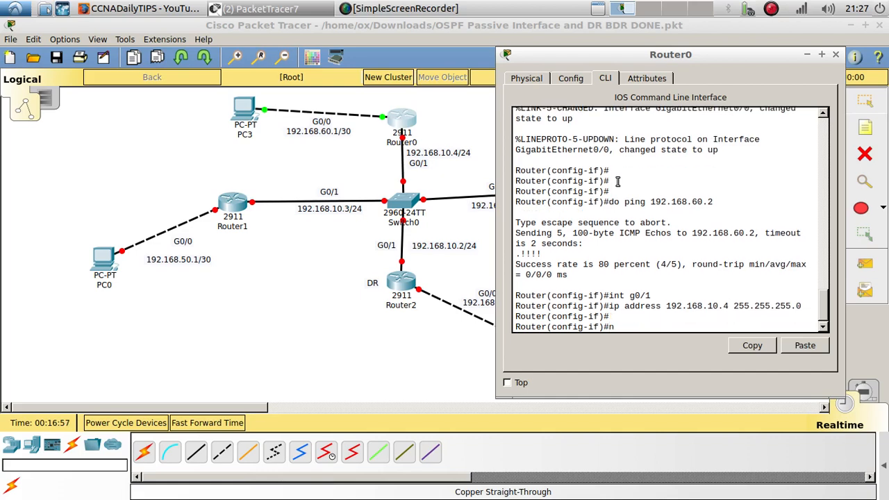
Enable Router0's interface g0/1 with no shutdown.
text(no shu)
key(Tab)
key(Return)
key(Return)
key(Return)
key(Return)
key(Return)
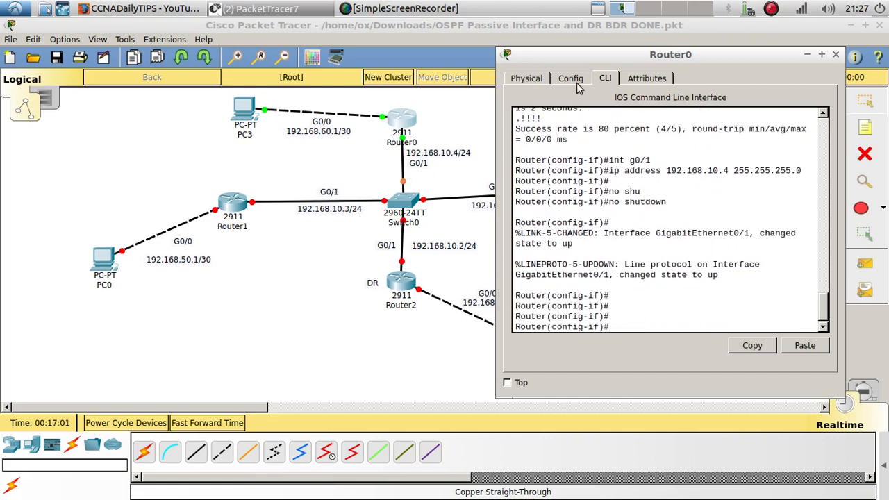
mouse_move(585, 60)
mouse_down()
mouse_move(551, 59)
mouse_move(621, 62)
mouse_move(588, 62)
mouse_up()
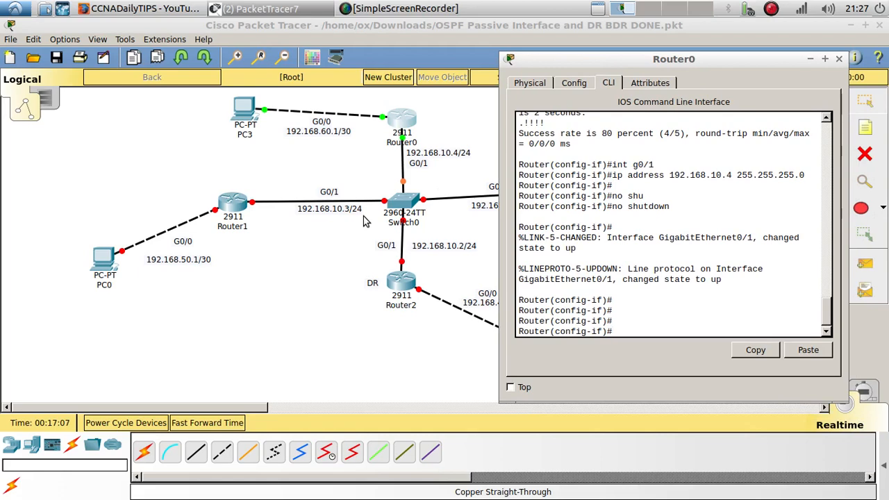
Shut down Router0's interface g0/1 and return to global configuration mode.
text(hu)
key(Tab)
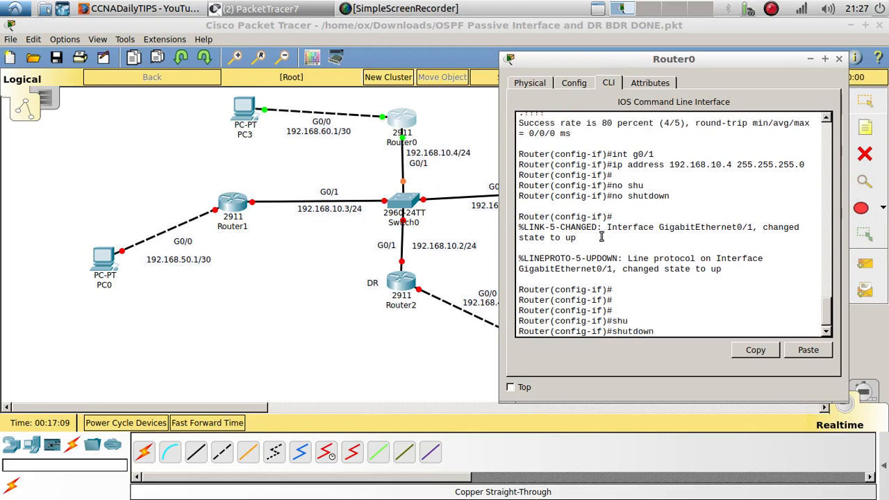
key(Return)
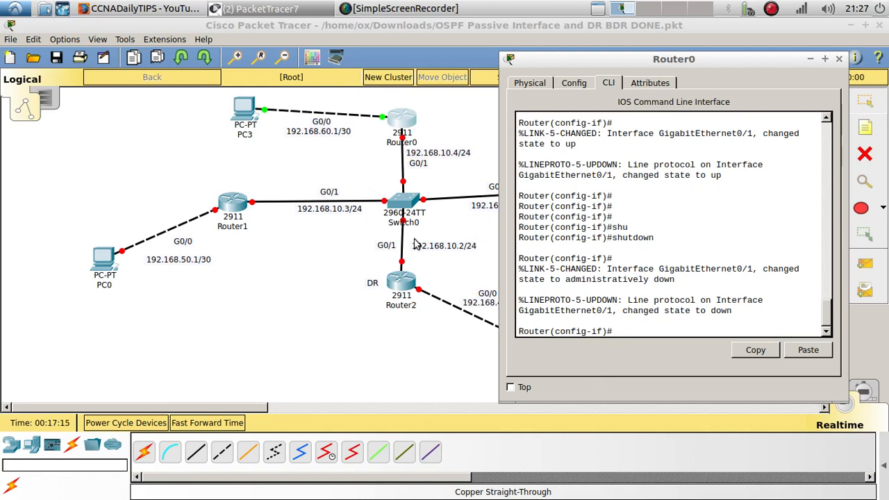
text(xi)
key(Return)
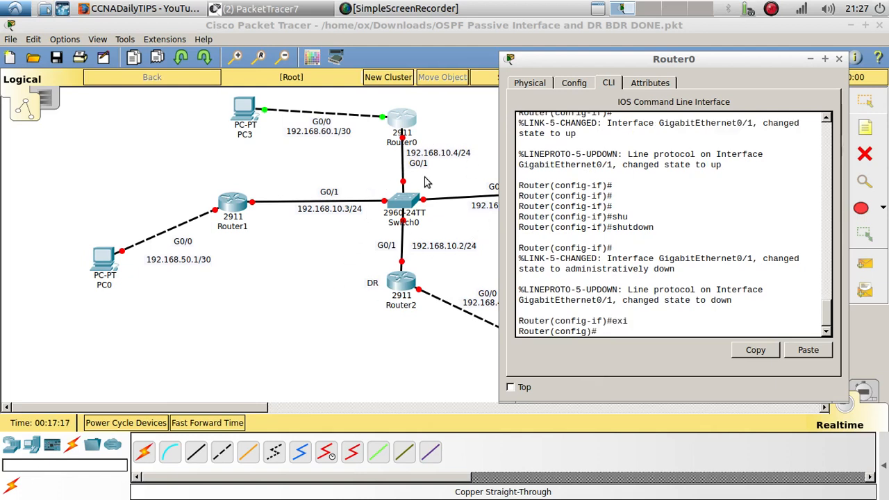
key(Return)
key(Return)
Try to start an OSPF routing process on Router0 with router ospf 0.
text(rout)
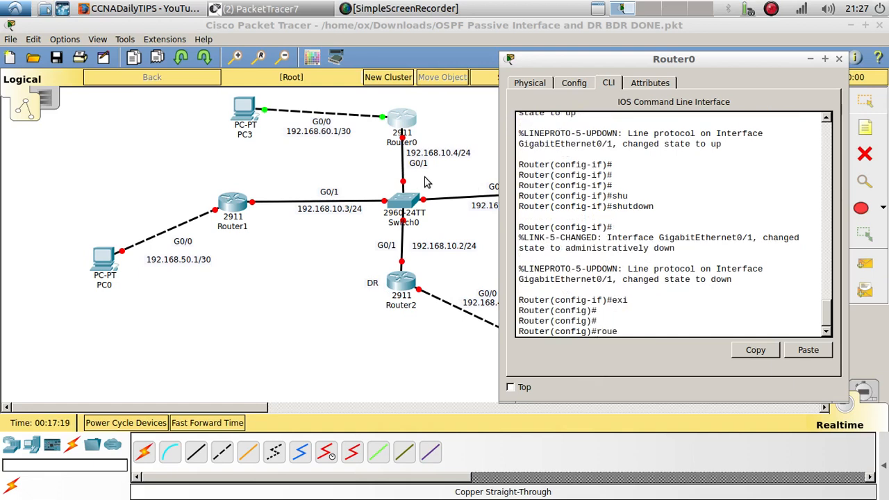
text(er)
text( os)
key(Tab)
key(Return)
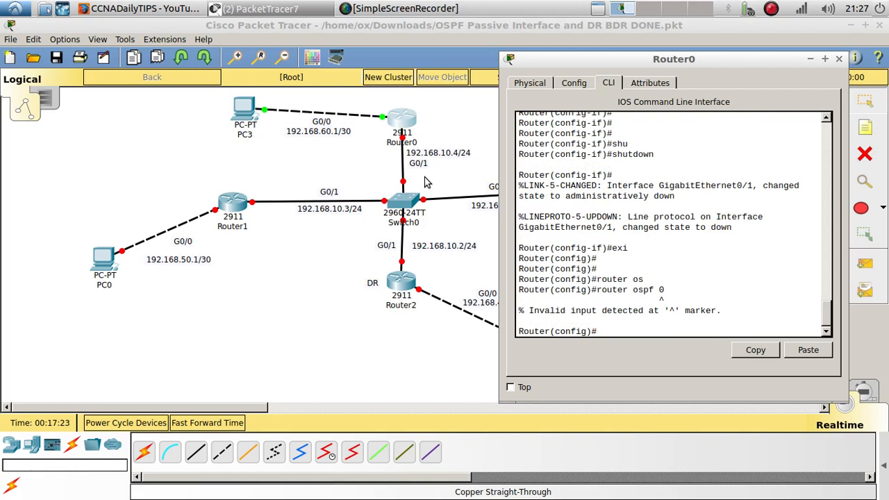
Start OSPF routing on Router0 with process ID 1.
key(Up)
key(BackSpace)
text(1)
key(Return)
Advertise network 192.168.60.0 with wildcard mask 0.0.0.3 in OSPF area 0 on Router0.
text(net)
key(Tab)
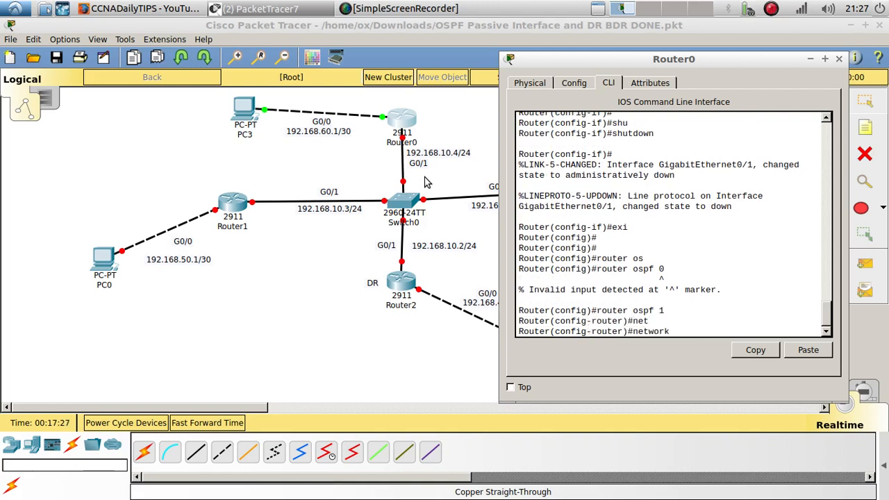
text(192.1)
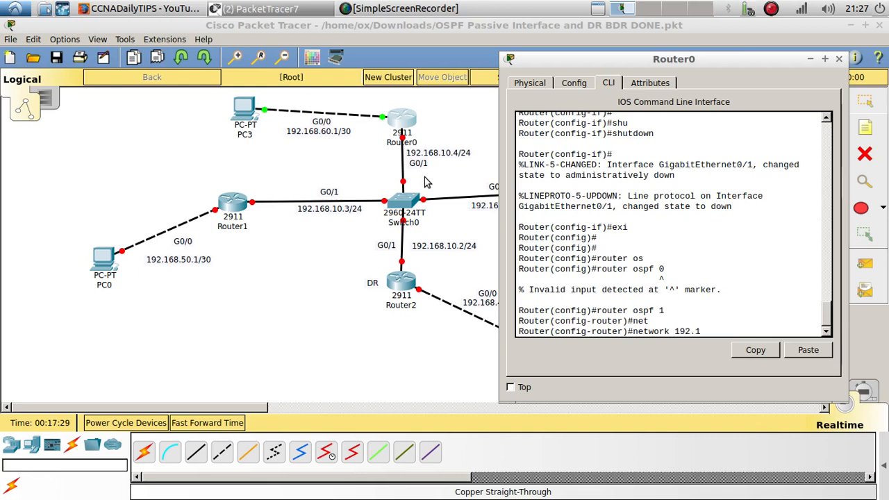
text(68.60.0 0.0.0.3)
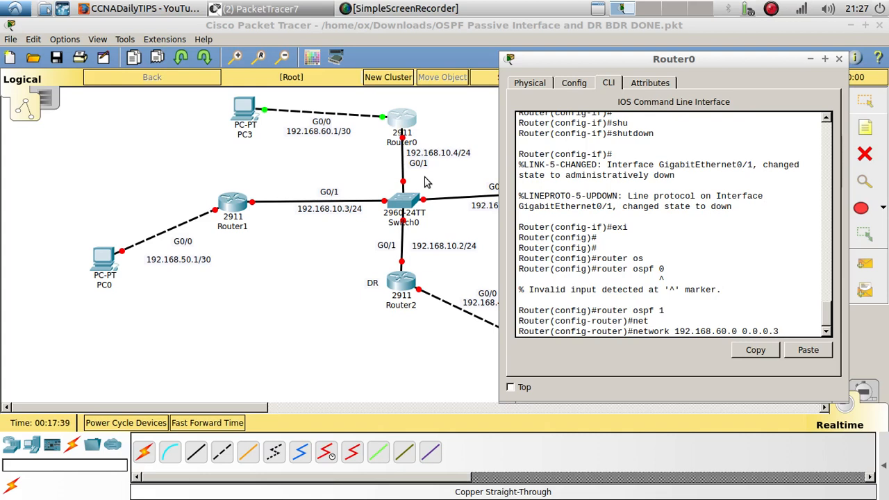
text(ar)
key(Tab)
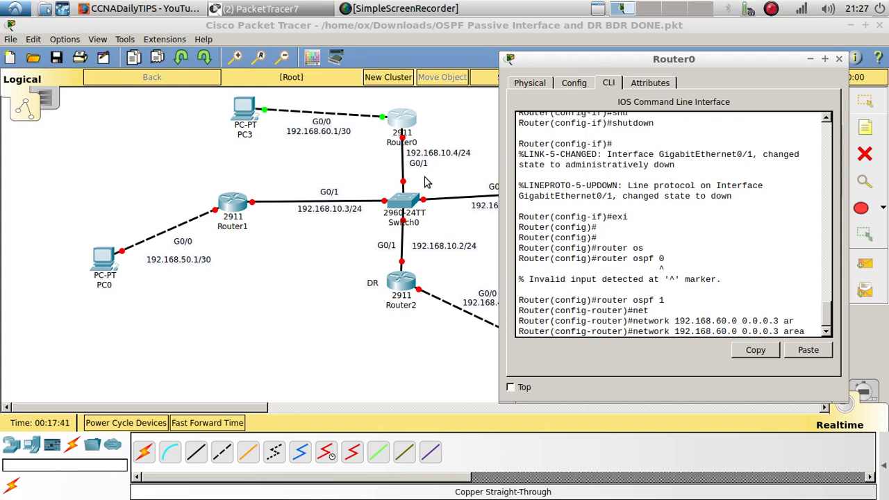
text(0)
key(Return)
key(Return)
key(Return)
Advertise network 192.168.10.0 with wildcard mask 0.0.0.255 in OSPF area 0 on Router0.
key(Up)
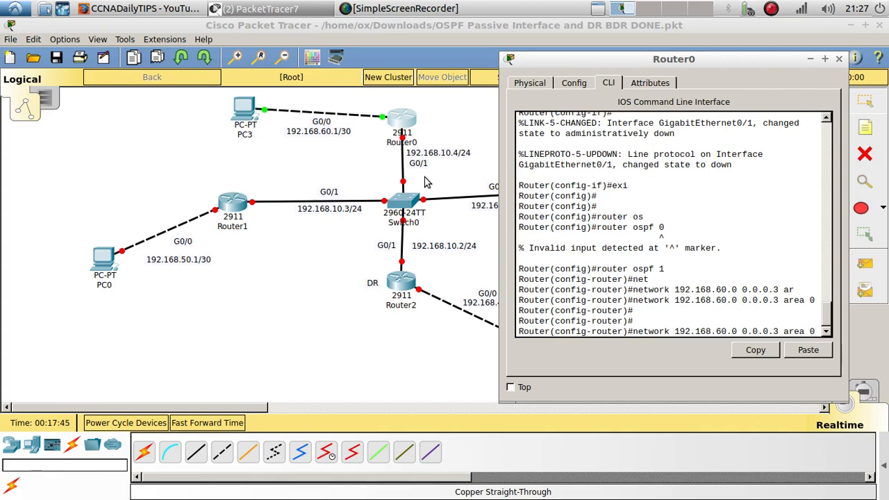
key(BackSpace)
text(5)
key(BackSpace)
key(BackSpace)
text(10)
key(Return)
key(Return)
key(Return)
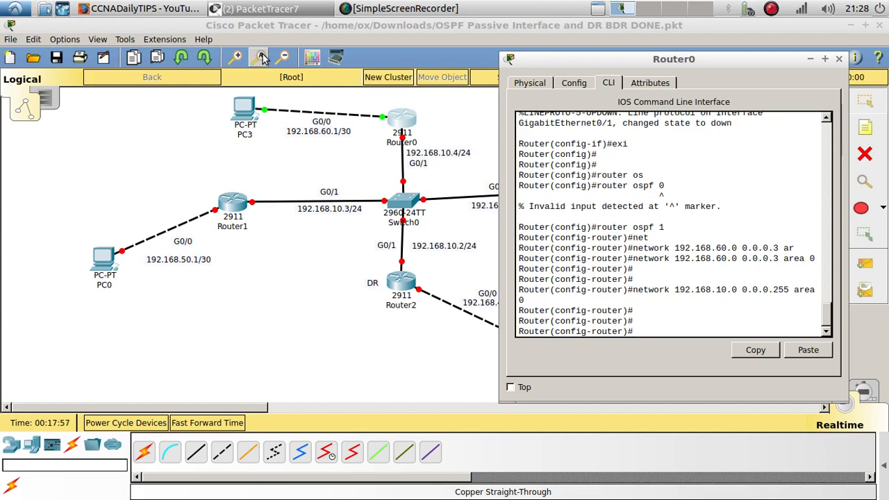
Launch the Leafpad text editor and place its empty window beside Router0's command line.
key(alt+F2)
text(le)
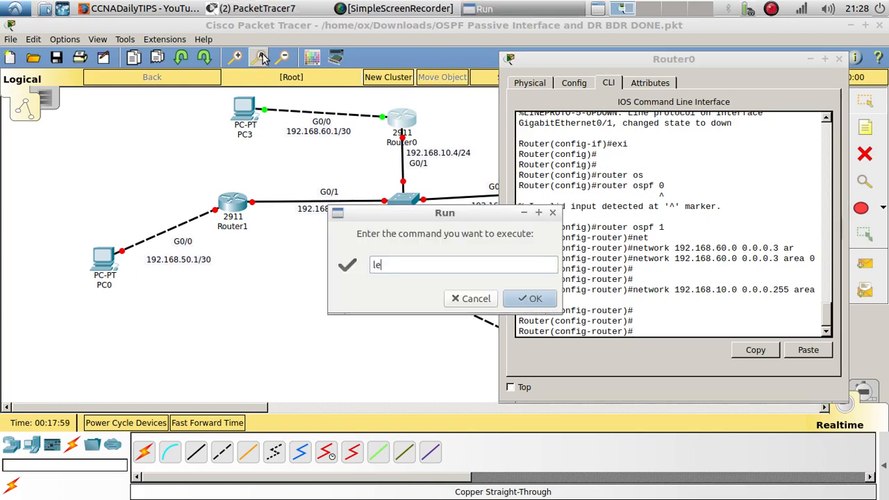
text(afpad)
key(Return)
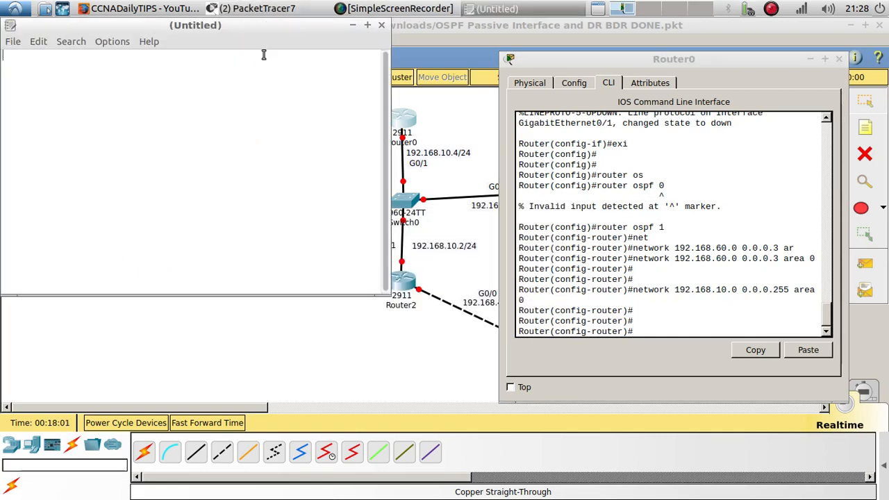
drag(125, 26, 173, 79)
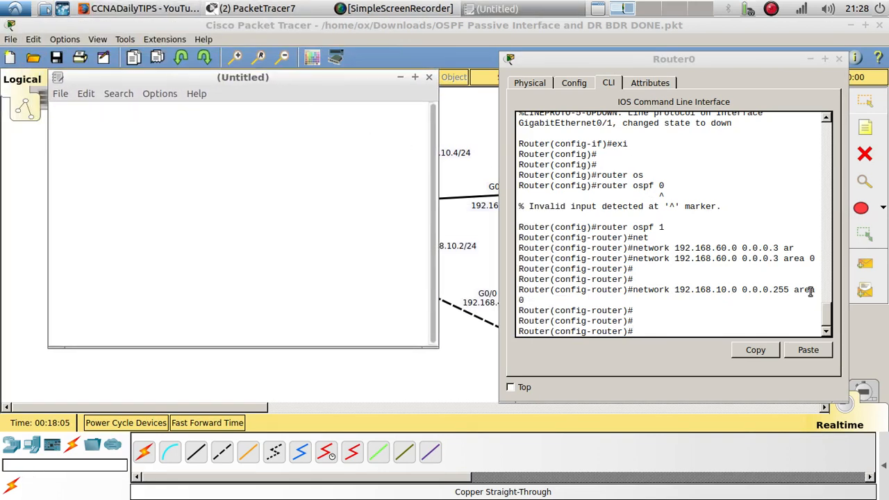
Copy Router0's command history from int g0/0 through the 192.168.10.0 network command and paste it into the empty text document.
drag(810, 290, 512, 141)
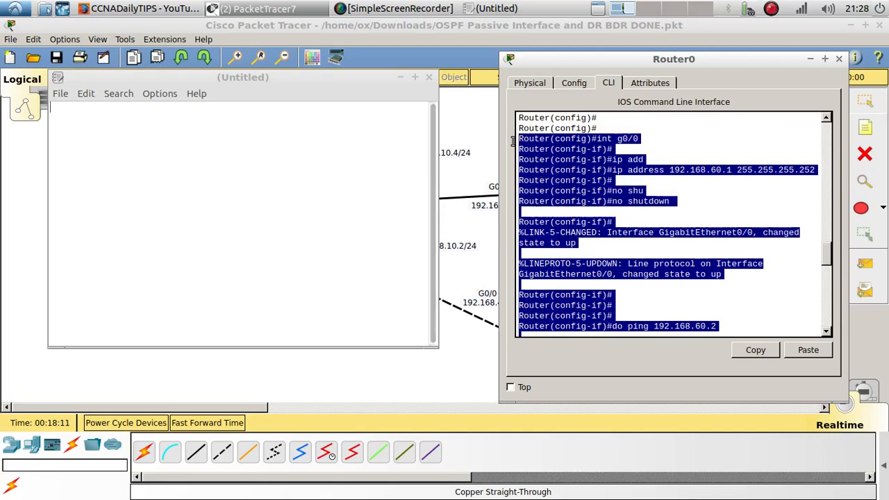
click(744, 350)
click(344, 181)
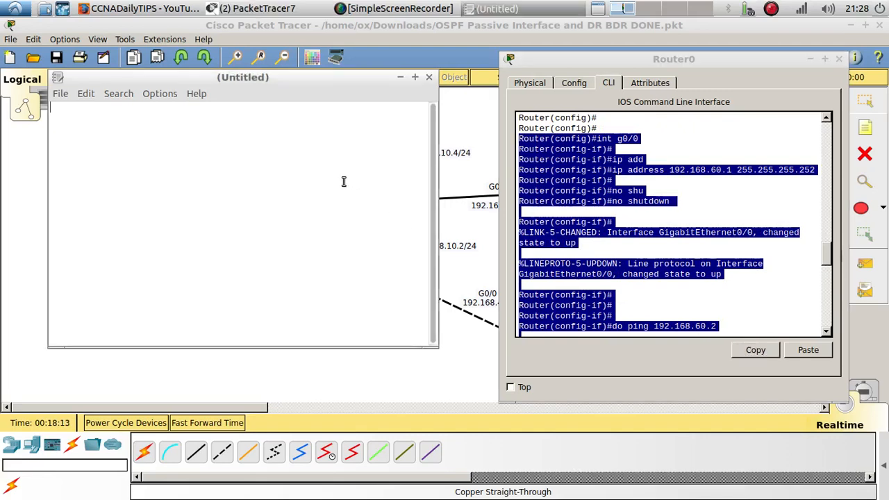
key(ctrl+v)
Delete the two empty router prompts between the 192.168.60.0 and 192.168.10.0 network commands in the pasted text.
drag(156, 321, 44, 315)
click(41, 311)
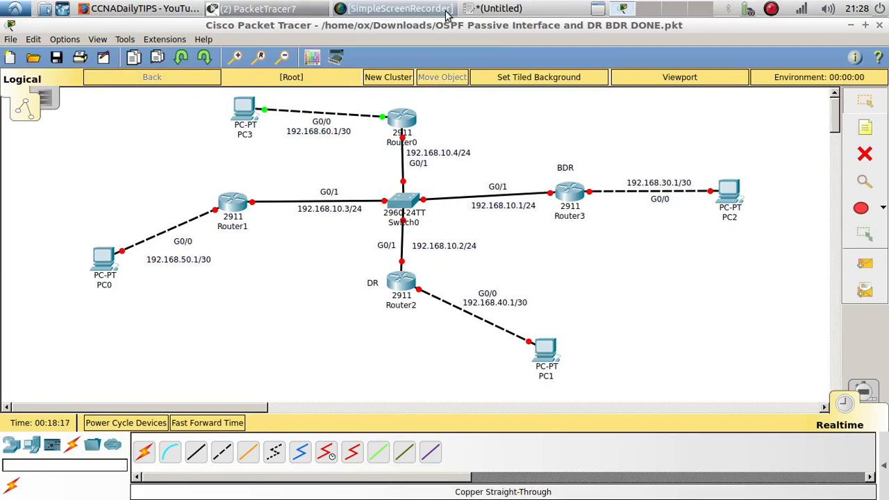
click(494, 9)
drag(167, 318, 52, 309)
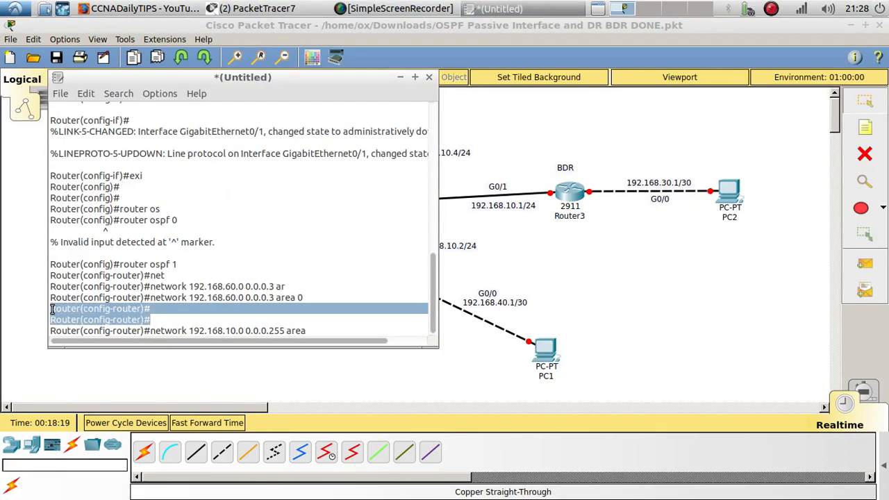
key(BackSpace)
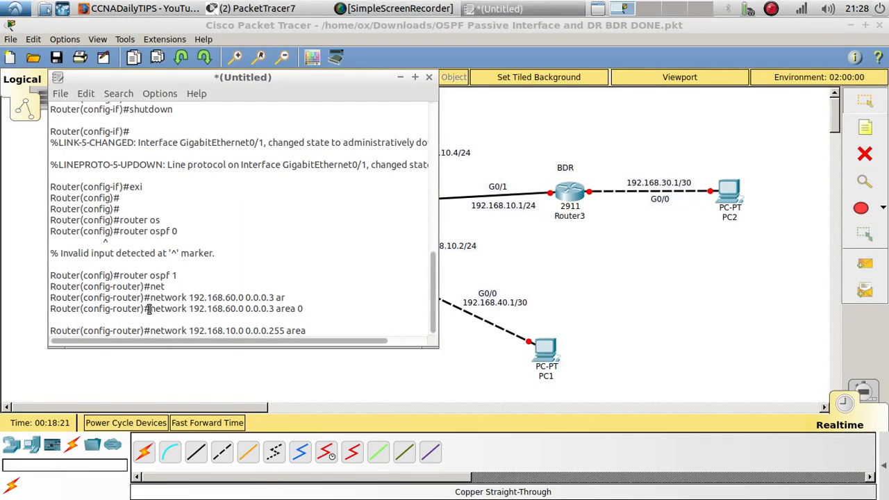
Strip the prompts from both 192.168.60.0 network lines and the router ospf 1 line, deleting the incomplete net line between them.
drag(150, 308, 51, 309)
key(BackSpace)
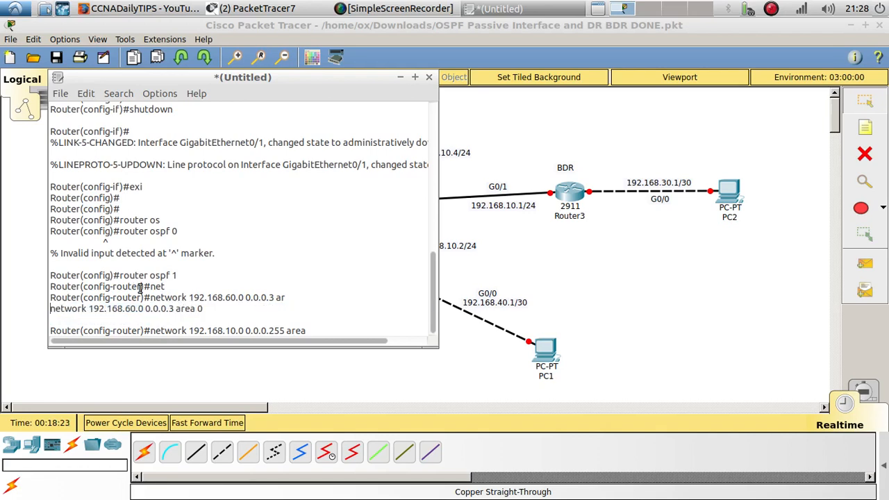
drag(149, 300, 50, 300)
key(BackSpace)
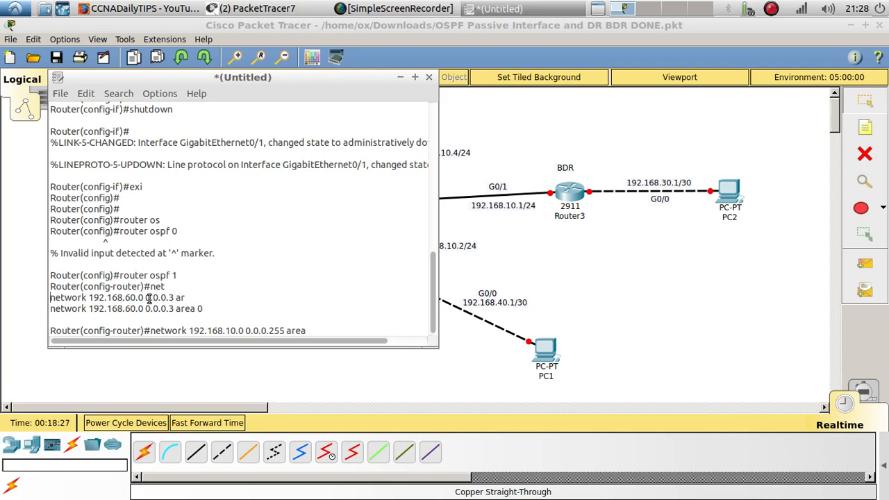
drag(165, 286, 51, 290)
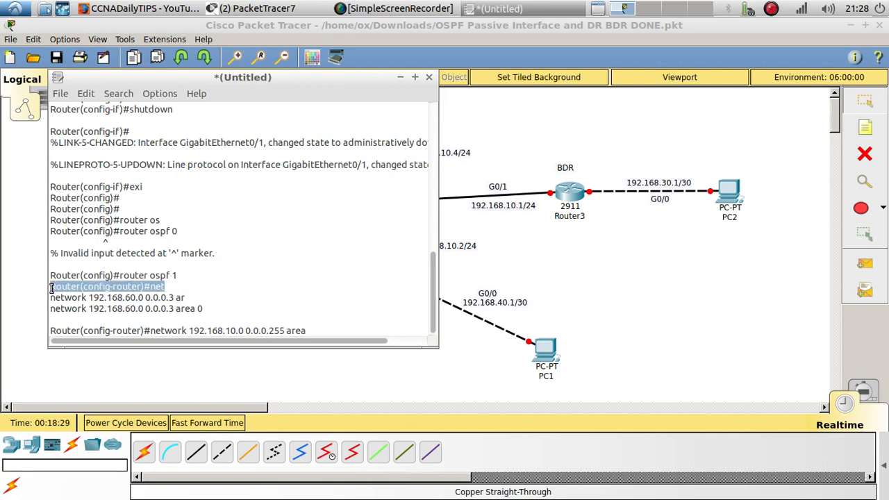
key(BackSpace)
drag(121, 275, 52, 276)
key(BackSpace)
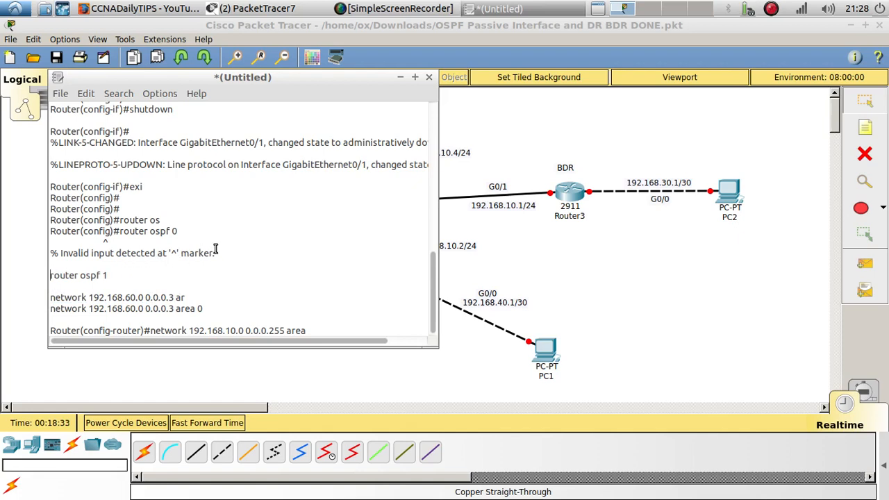
Delete everything between g0/1's no shutdown command and router ospf 1, including the status messages, shutdown, exit and router ospf 0 attempt.
mouse_move(214, 254)
mouse_down()
mouse_move(56, 264)
mouse_move(54, 184)
mouse_up()
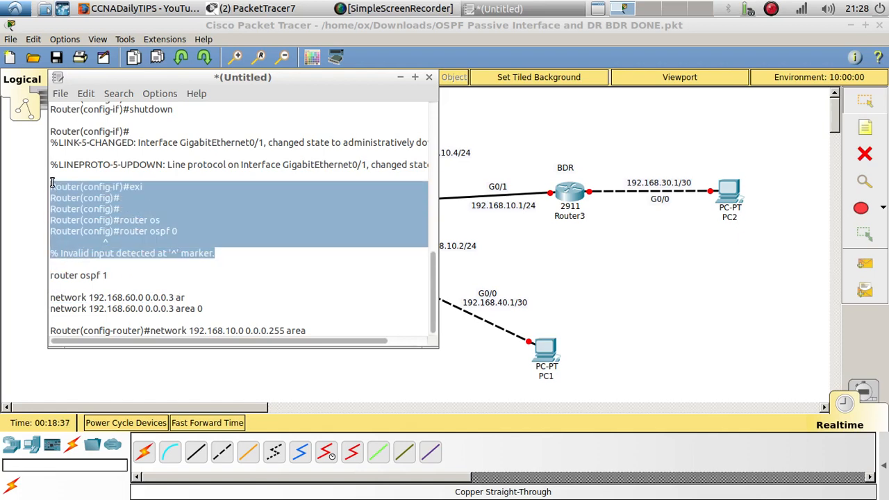
key(BackSpace)
drag(96, 242, 48, 132)
key(BackSpace)
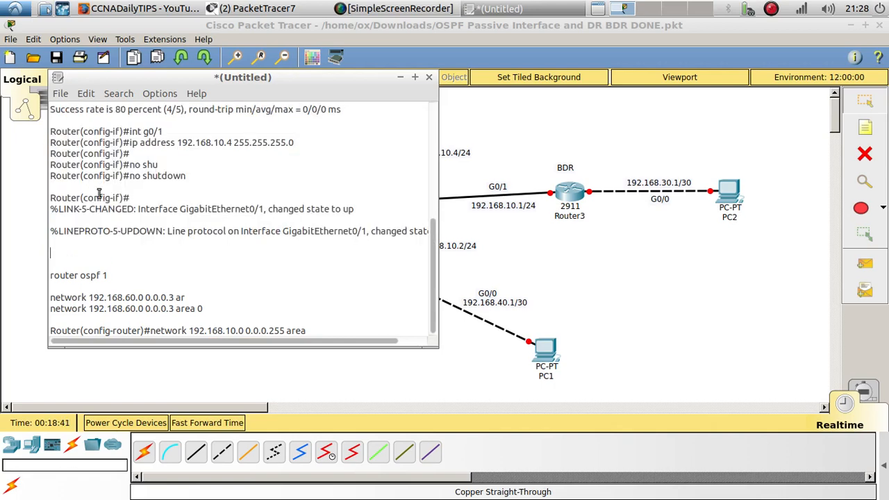
drag(102, 251, 49, 187)
key(BackSpace)
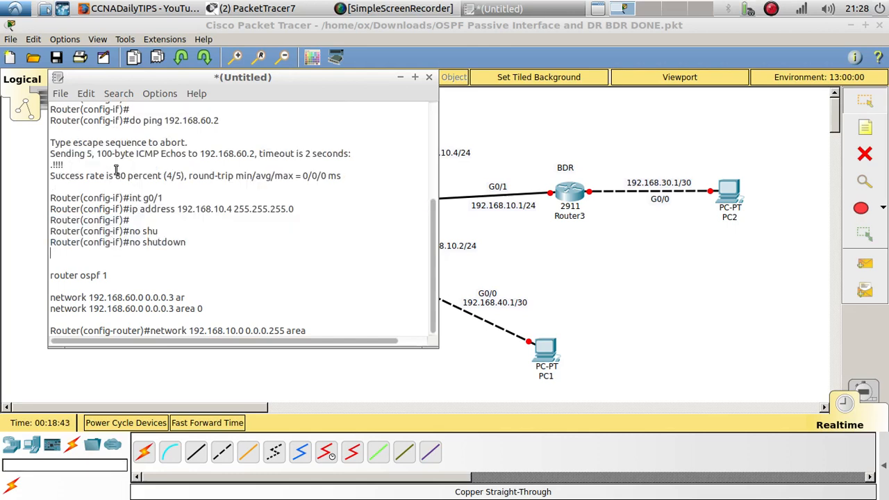
Delete the empty prompt and no shu lines under g0/1, and strip the prompts from its no shutdown and ip address commands.
drag(158, 232, 59, 223)
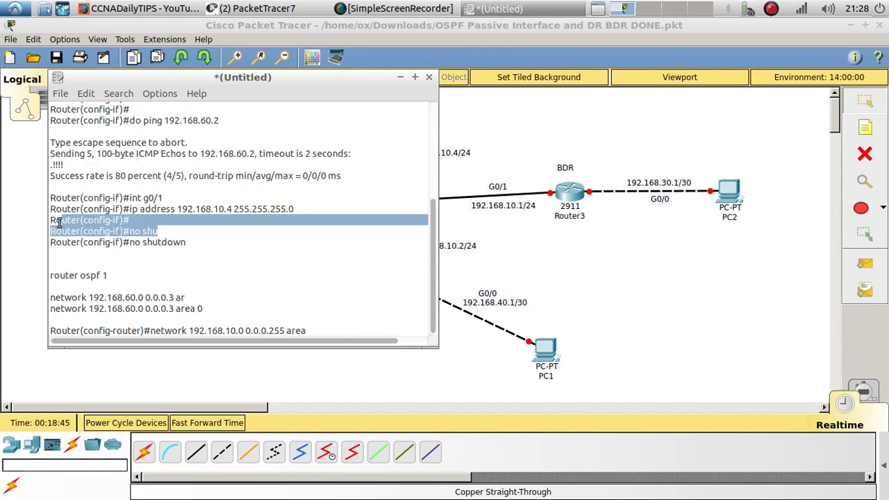
key(BackSpace)
drag(127, 242, 48, 242)
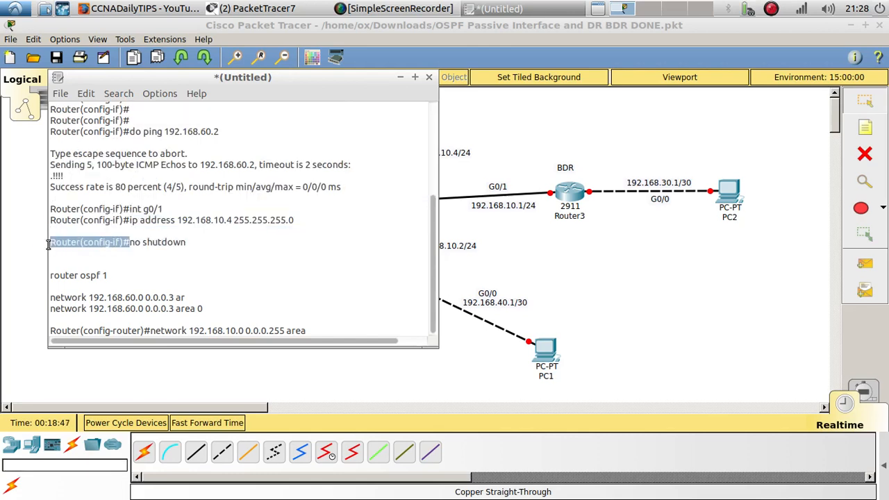
key(BackSpace)
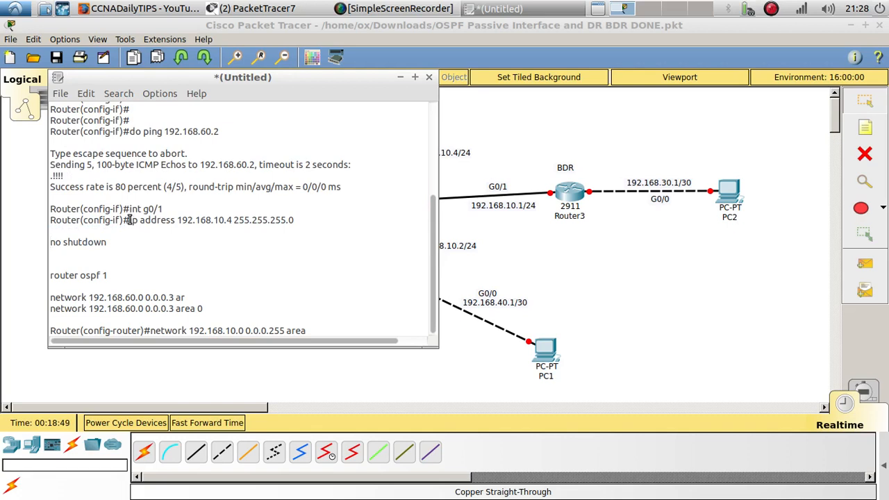
drag(131, 220, 50, 220)
key(BackSpace)
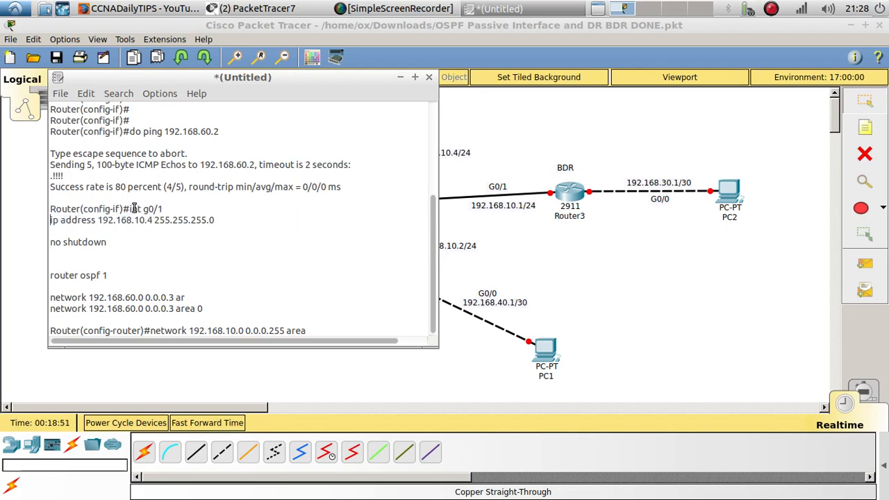
Strip the prompt from the g0/1 interface line, and remove the ping output and the prompts around the ping command.
drag(132, 208, 50, 153)
key(BackSpace)
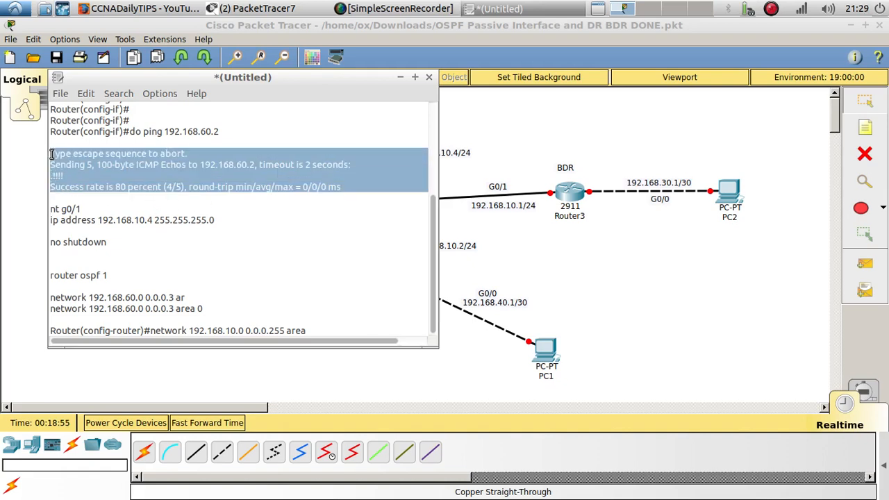
key(BackSpace)
drag(128, 179, 44, 176)
key(BackSpace)
drag(130, 165, 44, 144)
key(BackSpace)
Delete the ping command, the g0/0 line protocol message and the empty prompt above the link message.
drag(148, 193, 52, 129)
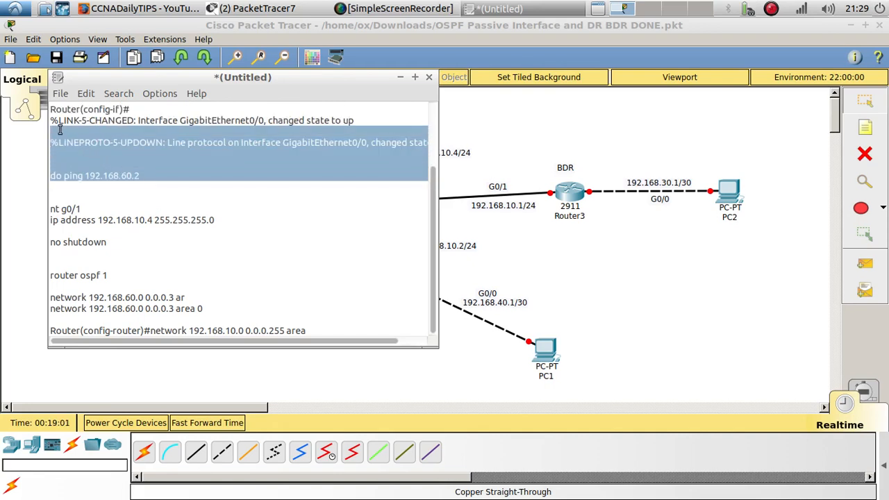
key(BackSpace)
drag(131, 175, 50, 175)
key(BackSpace)
key(BackSpace)
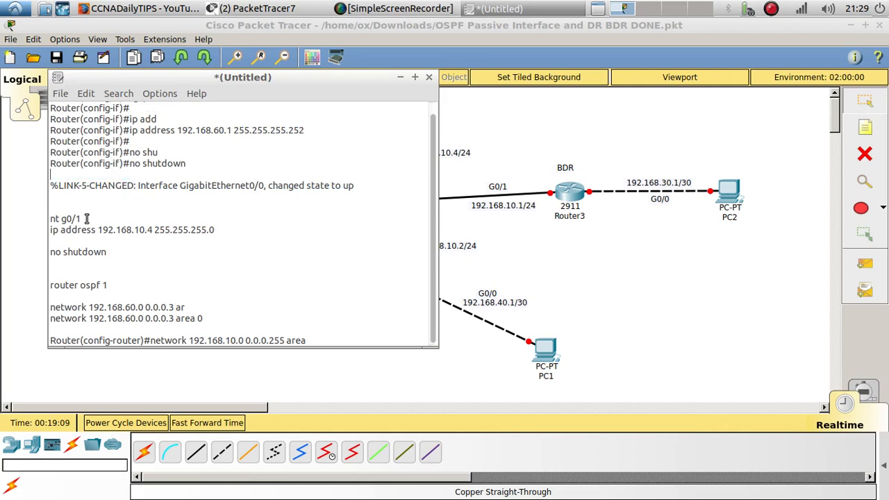
Remove the no shutdown line from the g0/1 section and correct its interface command to int g0/1.
drag(111, 251, 9, 256)
key(BackSpace)
key(BackSpace)
drag(84, 232, 41, 231)
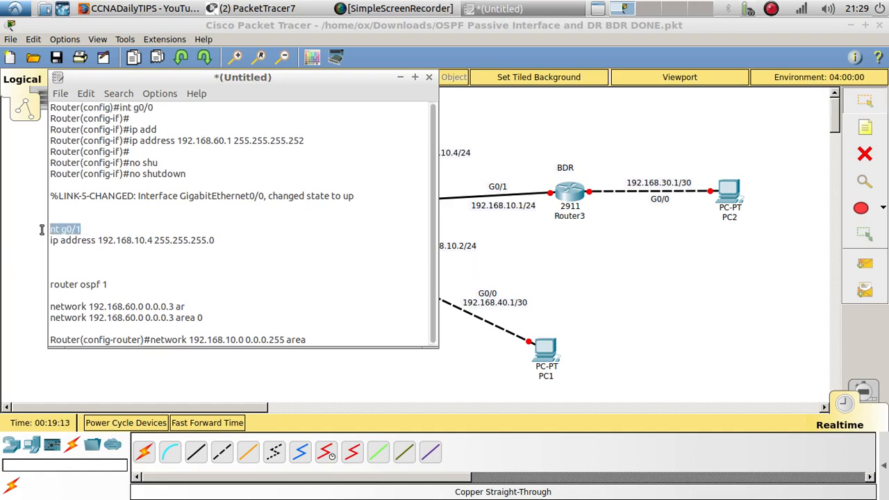
click(53, 231)
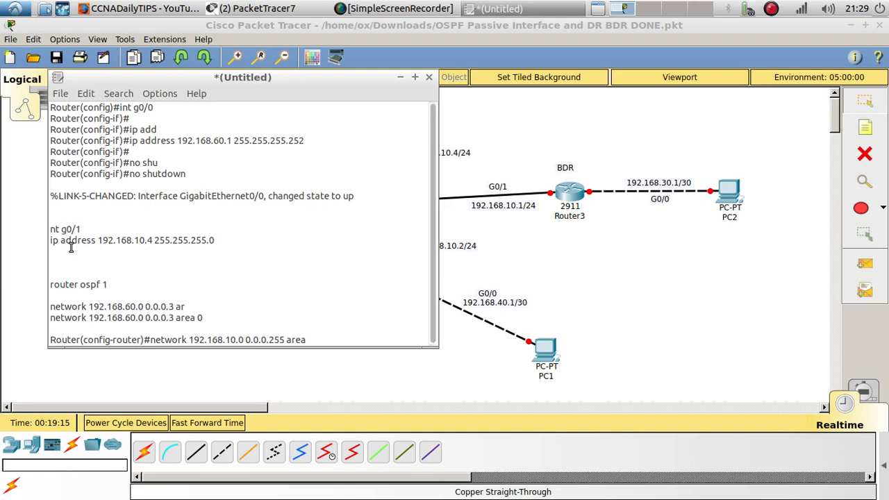
text(i)
Delete the g0/0 link message, plus the empty prompt and no shu lines above its no shutdown command.
drag(68, 212, 50, 186)
key(BackSpace)
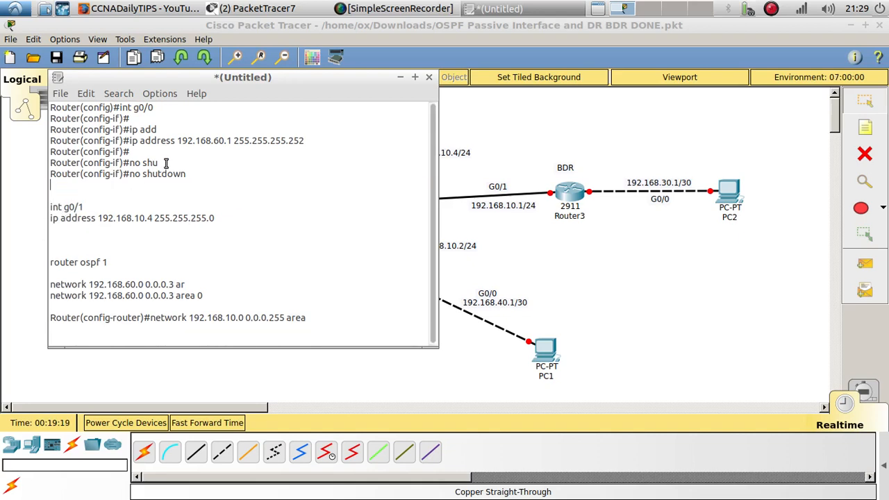
drag(158, 163, 50, 151)
key(BackSpace)
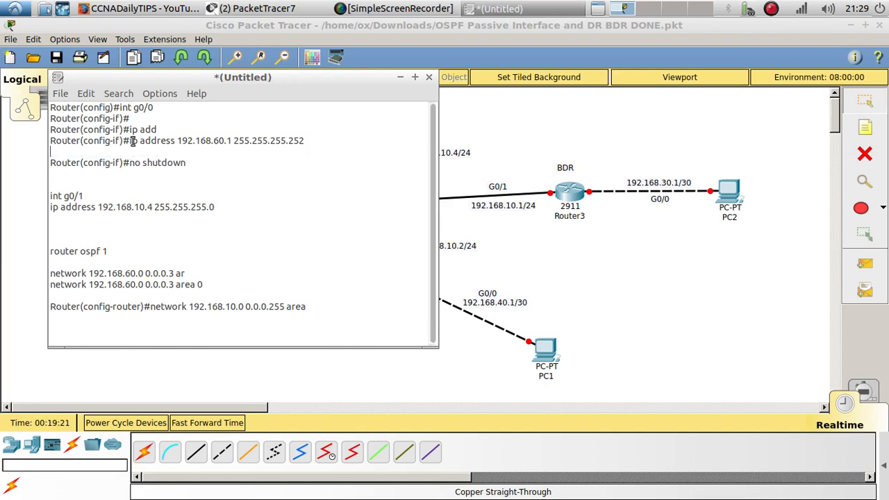
drag(131, 140, 47, 146)
key(BackSpace)
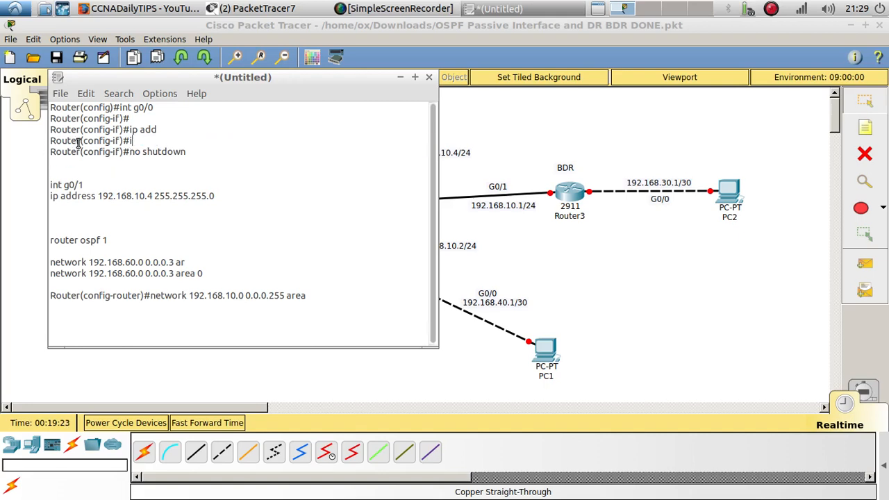
key(ctrl+z)
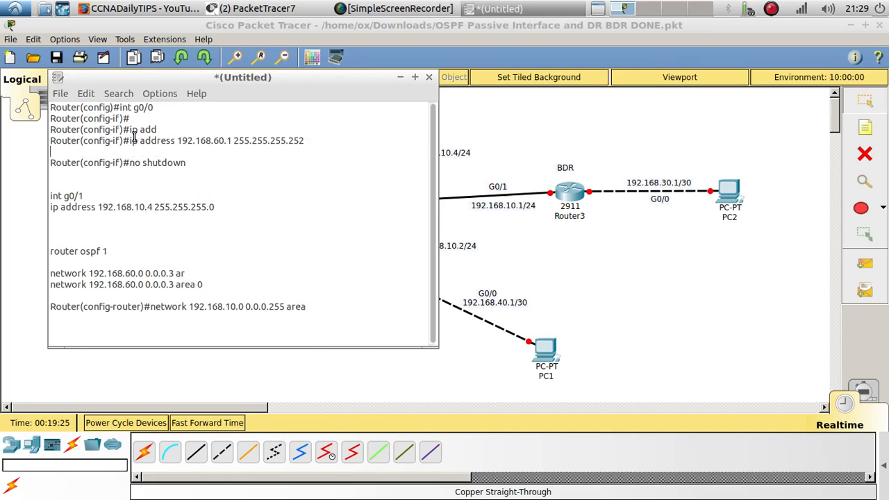
Strip the prompts from the 192.168.60.1 address line and int g0/0, deleting the empty prompt and ip add lines between them.
drag(132, 140, 50, 143)
key(BackSpace)
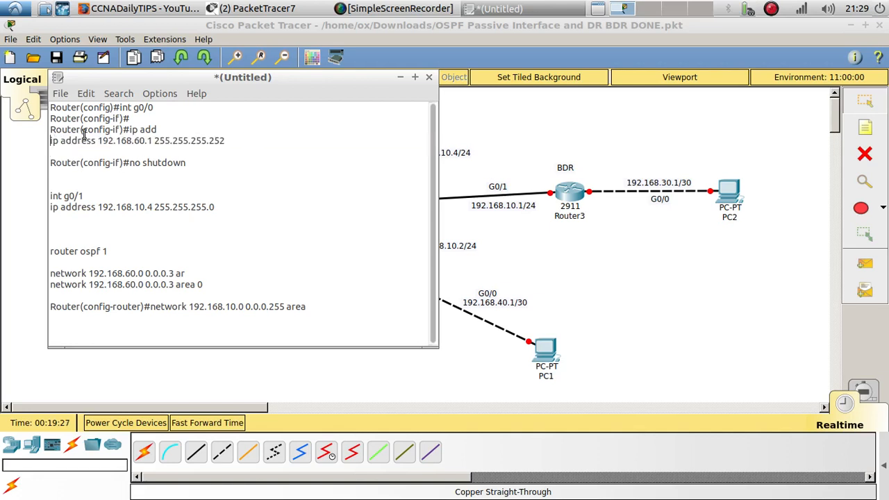
drag(163, 129, 47, 113)
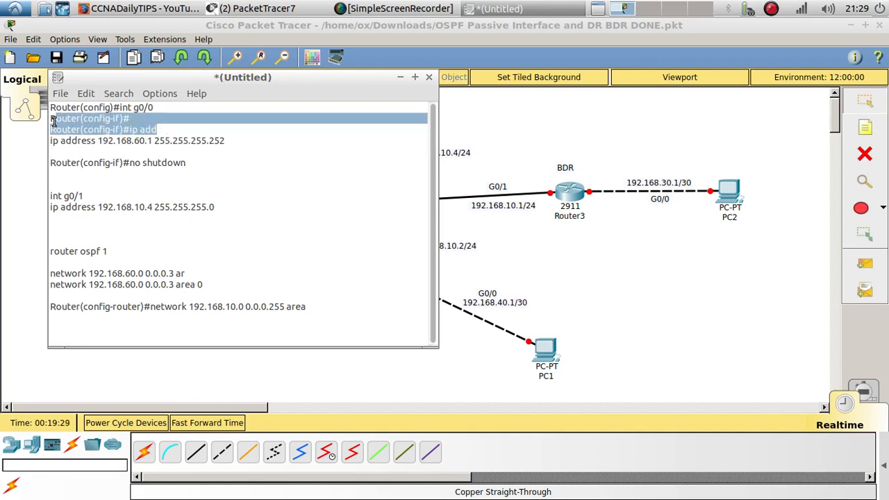
key(BackSpace)
key(BackSpace)
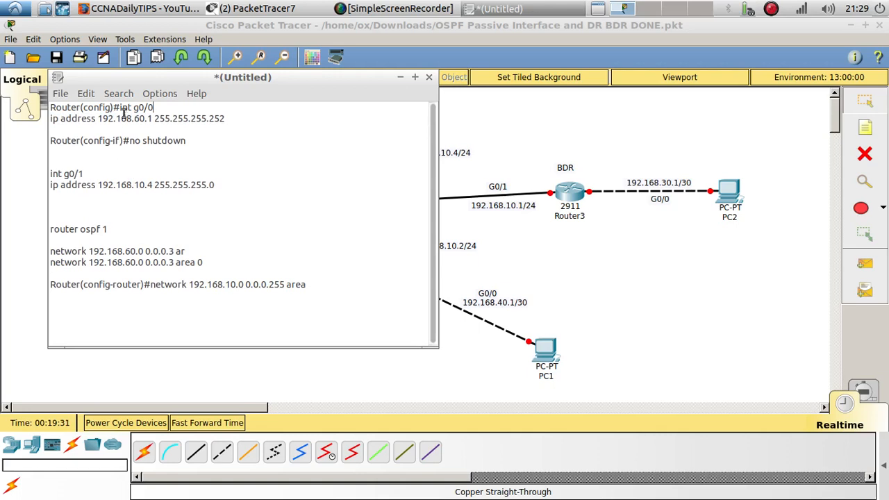
drag(119, 107, 24, 107)
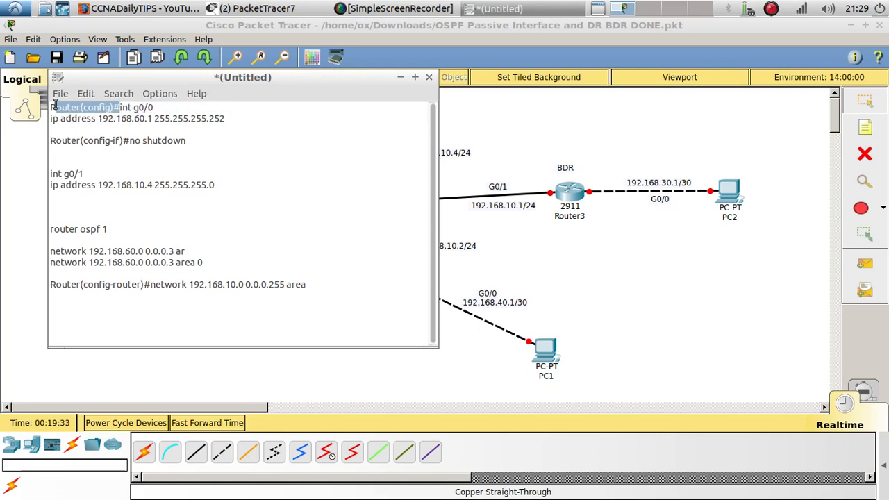
key(BackSpace)
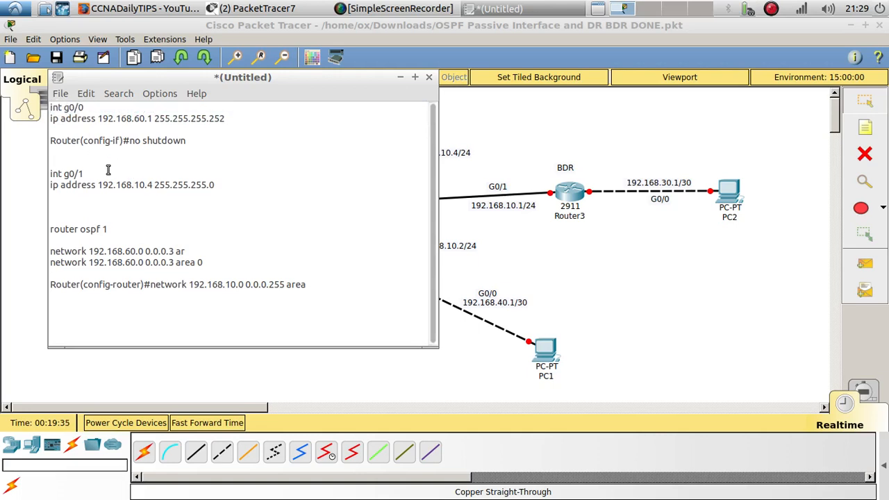
Delete the incomplete 192.168.60.0 network line, strip the prompt from the 192.168.10.0 network line and finish it with area 0.
click(328, 276)
drag(187, 248, 55, 250)
key(Delete)
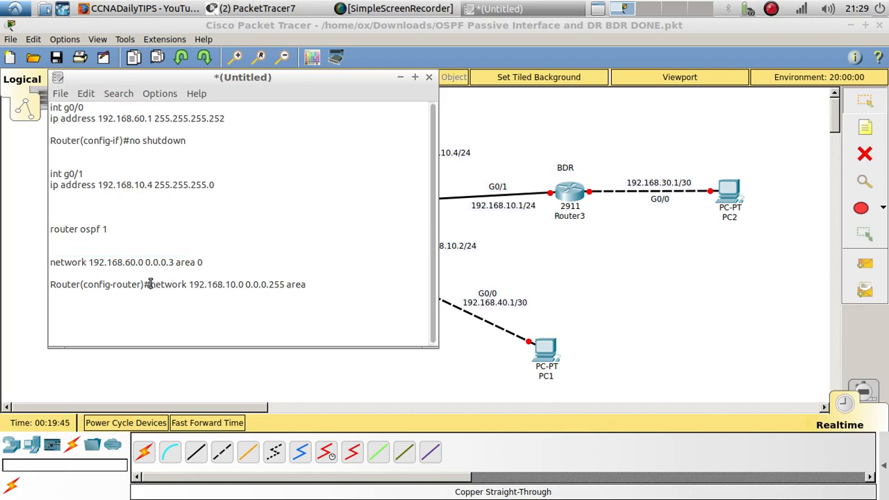
drag(150, 284, 50, 284)
key(Delete)
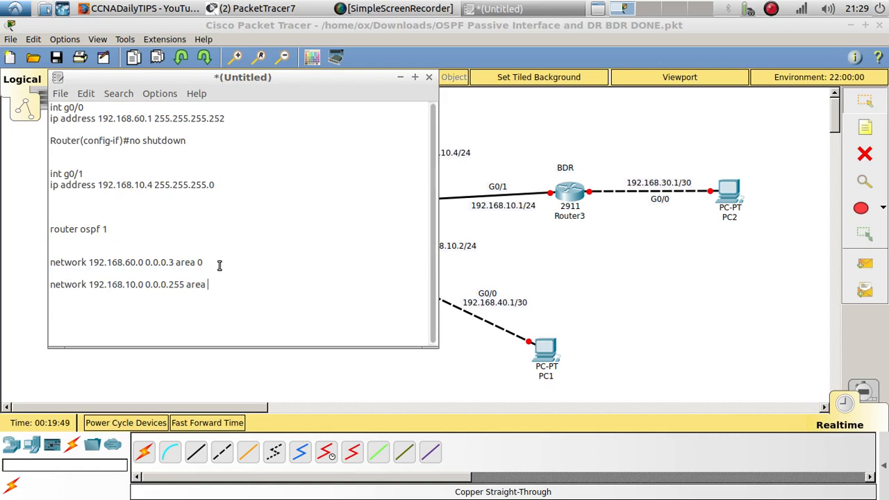
text(0)
Remove the surplus blank lines between the commands, leaving one blank line between the g0/0, g0/1 and router ospf 1 sections.
click(111, 275)
key(Delete)
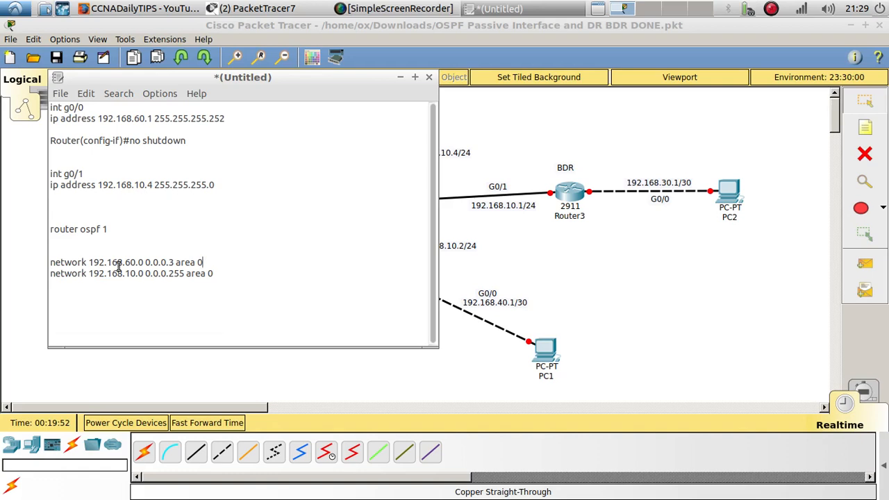
click(87, 239)
key(Delete)
key(BackSpace)
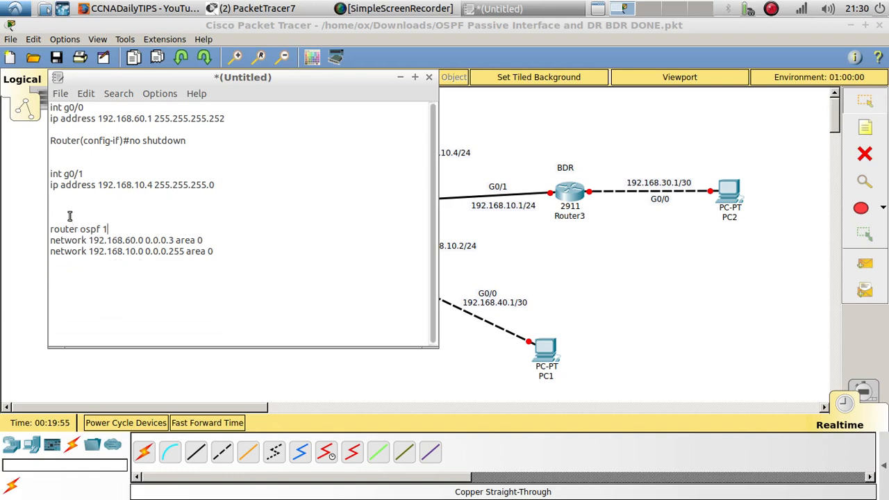
key(BackSpace)
key(BackSpace)
key(BackSpace)
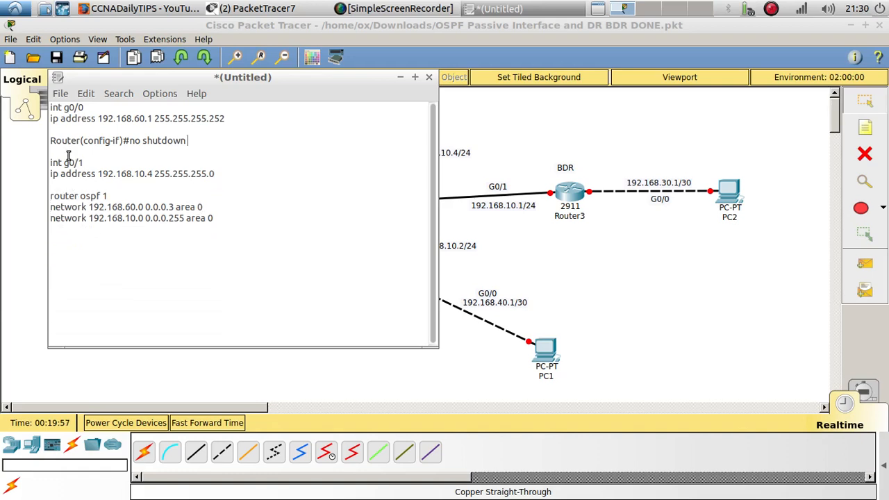
key(Up)
key(BackSpace)
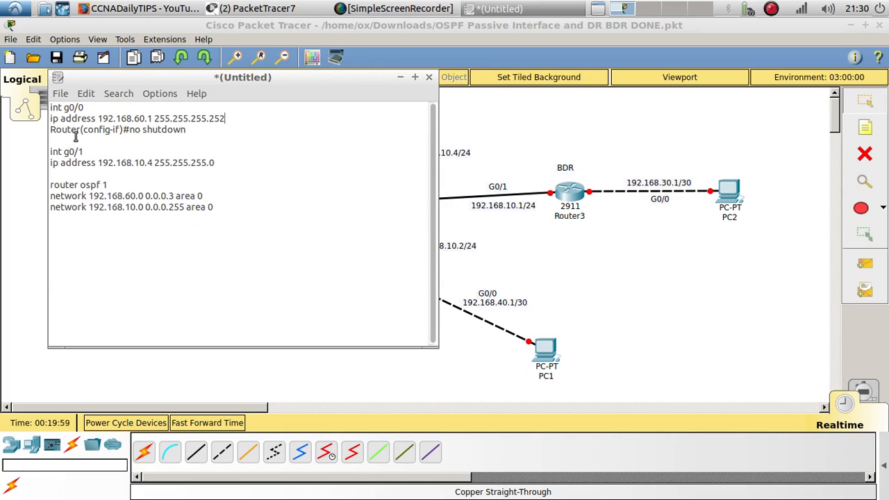
key(Return)
Adapt the text for Router3 by setting the g0/0 address to 192.168.30.1 and the g0/1 address to 192.168.10.1.
drag(154, 79, 331, 210)
drag(440, 210, 276, 105)
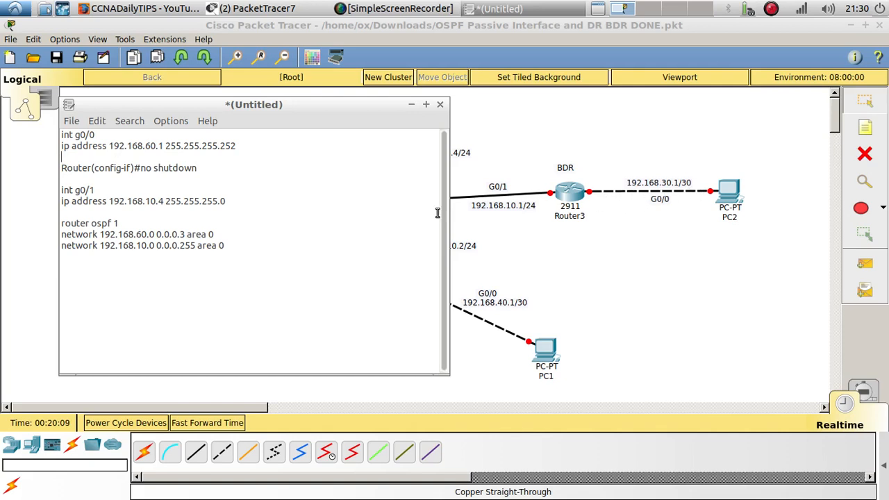
text(30)
key(BackSpace)
text(1)
Change the 192.168.60.0 network statement to 192.168.30.0 and copy the whole configuration text.
click(141, 234)
key(Delete)
key(BackSpace)
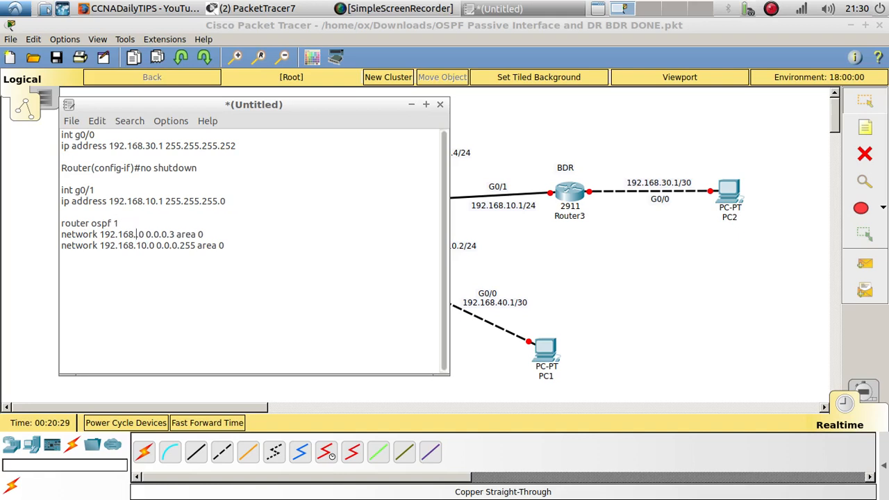
text(30)
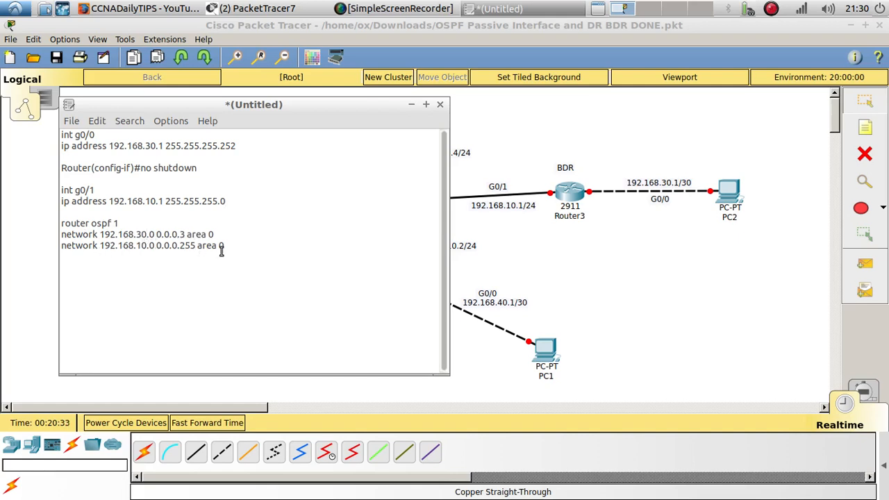
drag(222, 245, 61, 137)
key(ctrl+c)
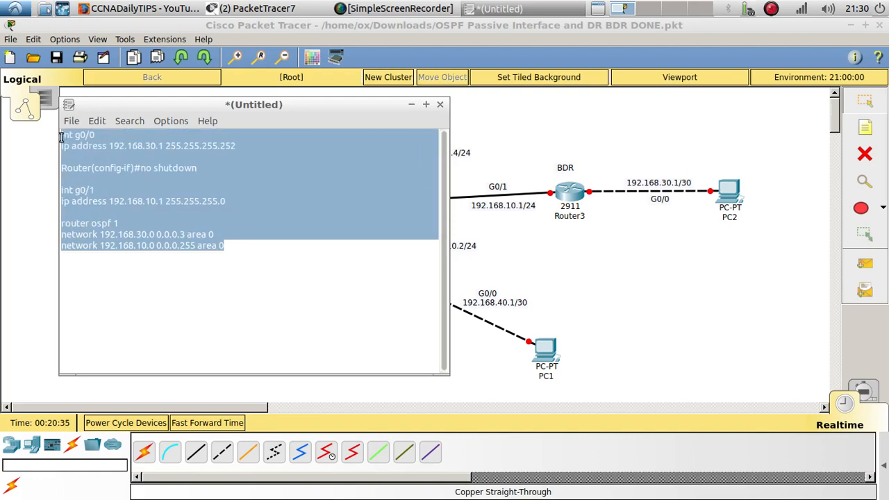
Open Router3's command-line interface in Packet Tracer.
click(574, 194)
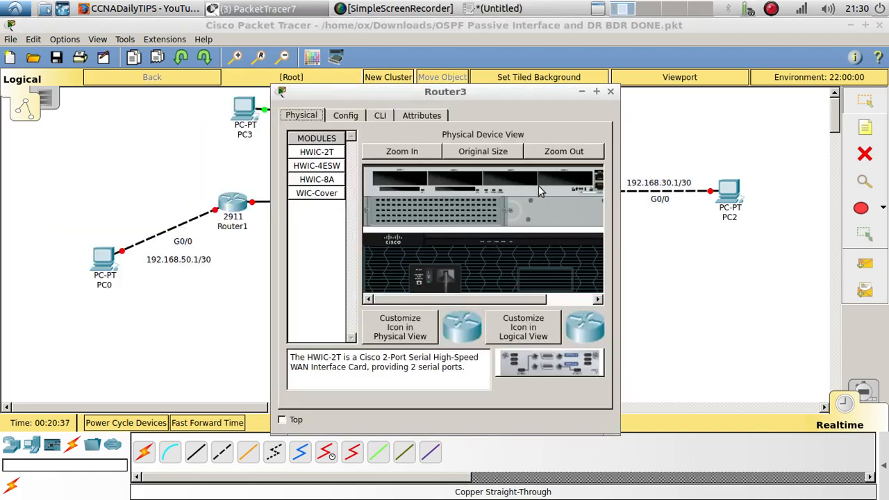
drag(472, 92, 285, 87)
click(201, 111)
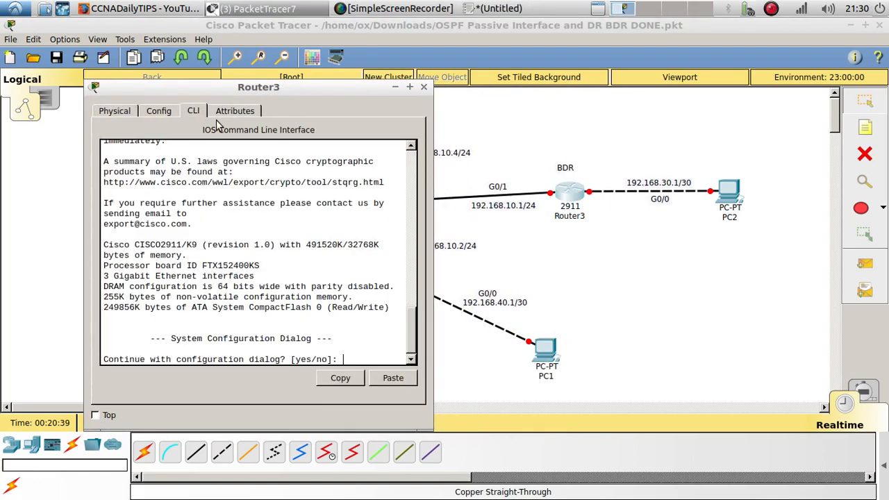
Decline Router3's initial configuration dialog and enter global configuration mode with en and config t.
text(no)
key(Return)
key(Return)
text(en)
key(Return)
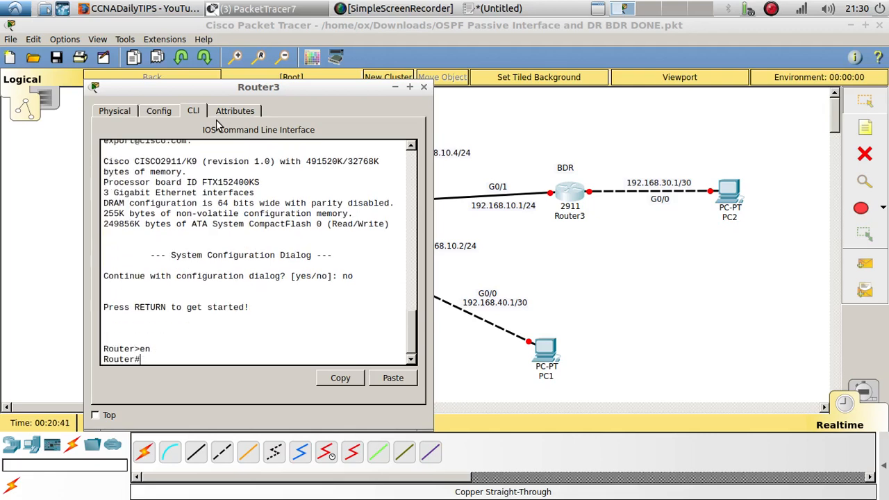
text(config t)
key(Return)
key(Return)
key(Return)
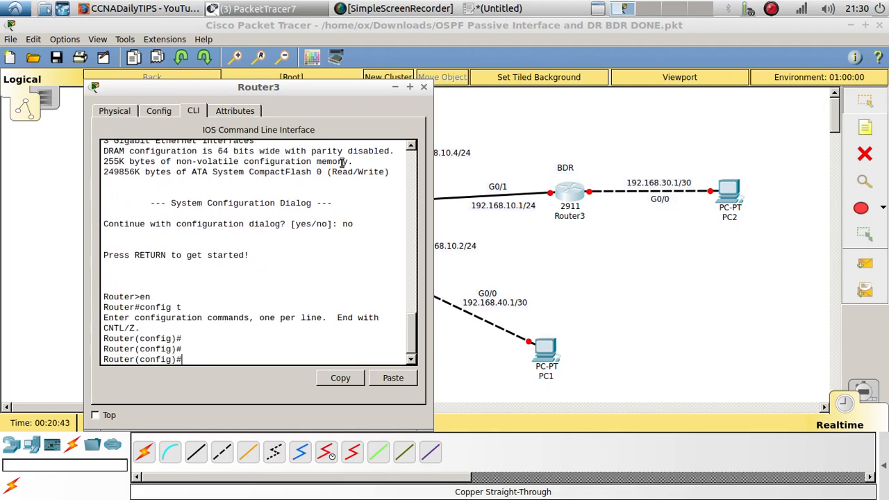
Try to apply the copied interface and OSPF commands to Router3 and review the output.
click(393, 377)
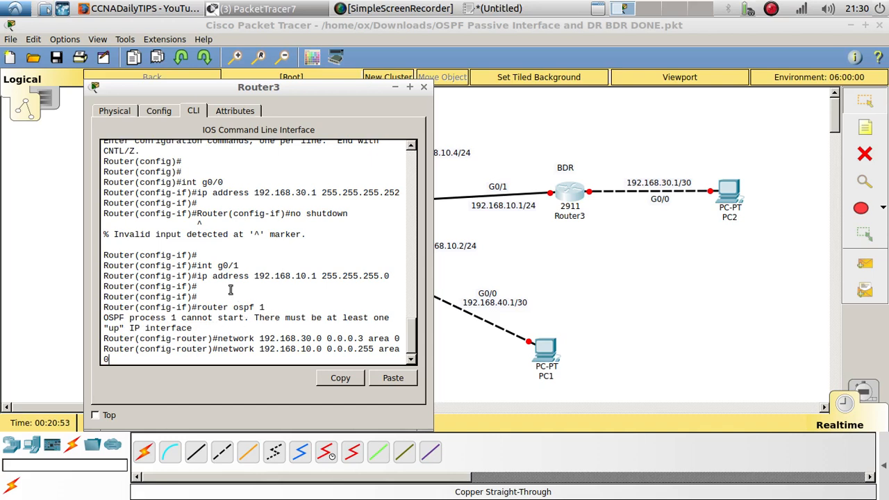
scroll(234, 291, up, 1)
scroll(271, 251, down, 1)
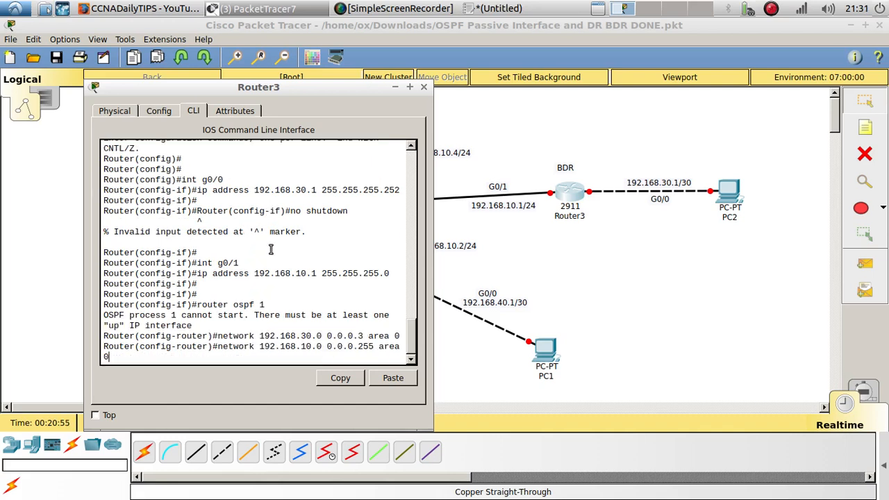
key(Return)
key(Return)
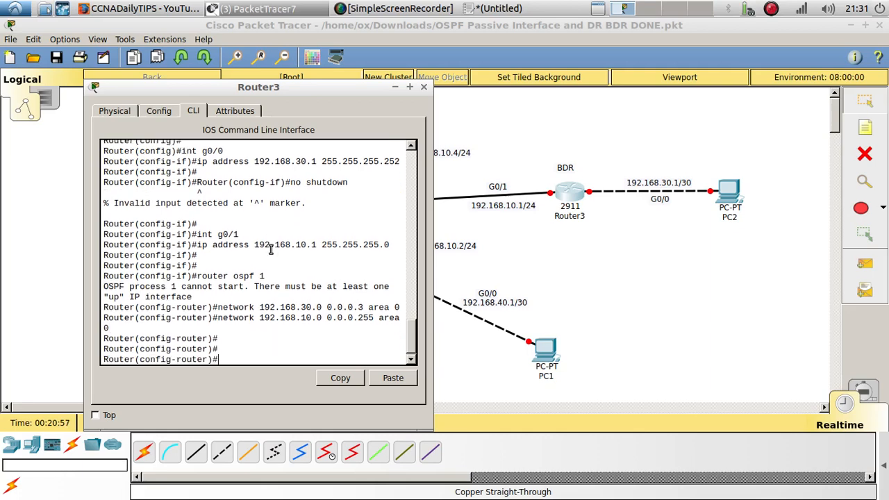
Leave configuration mode with end and reload Router3 without saving.
text(end)
key(Return)
key(Return)
key(Return)
key(Return)
text(reloa)
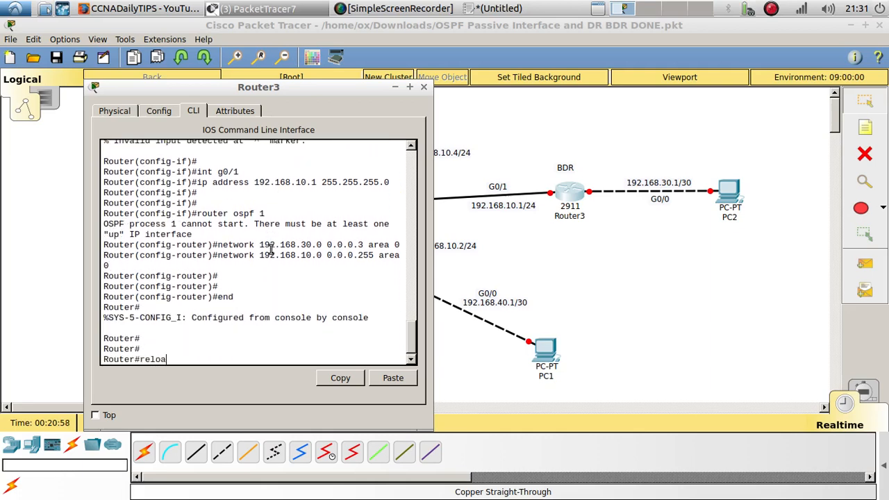
text(d)
key(Return)
key(Return)
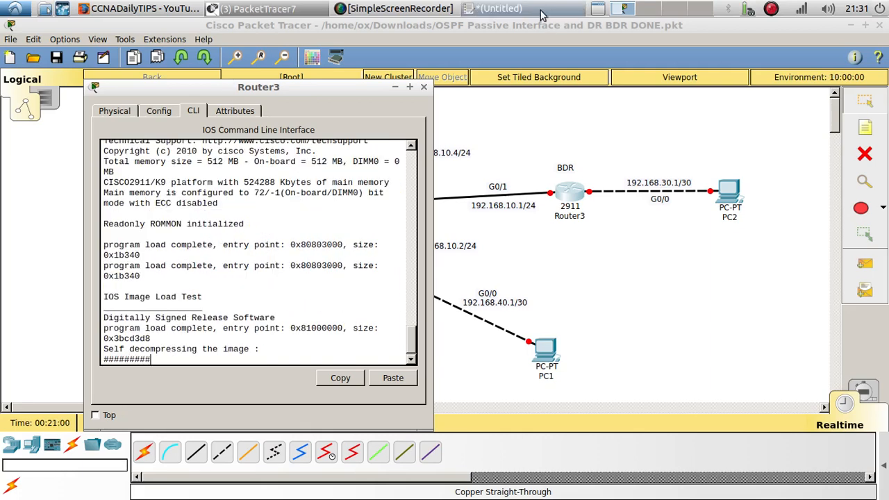
Strip the prompt from the no shutdown line in the text editor and copy the whole configuration again.
click(544, 11)
click(188, 234)
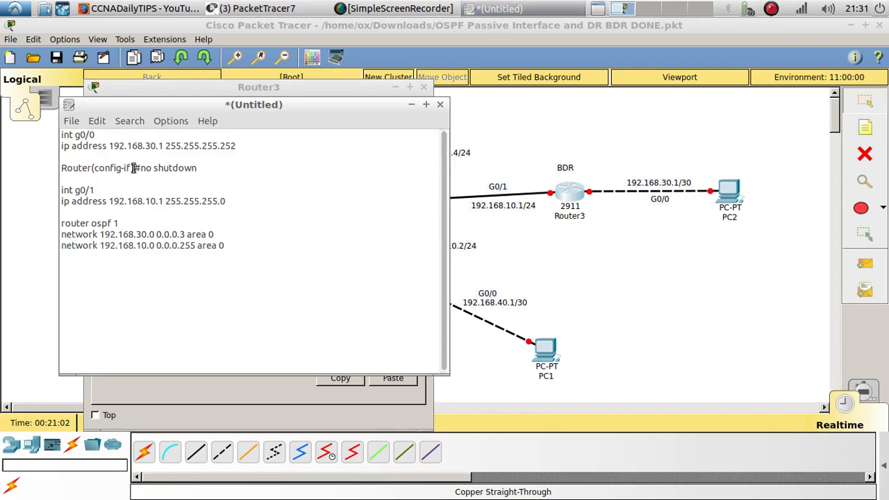
drag(140, 169, 60, 170)
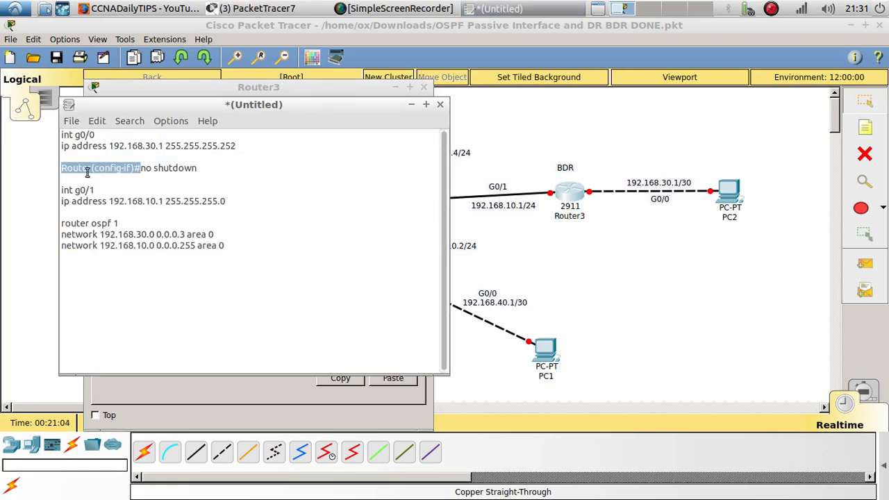
key(BackSpace)
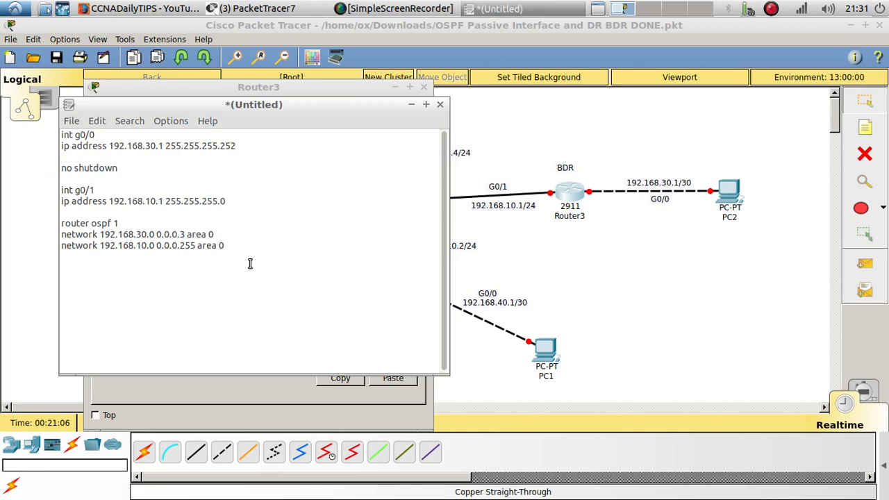
drag(235, 244, 47, 107)
key(ctrl+c)
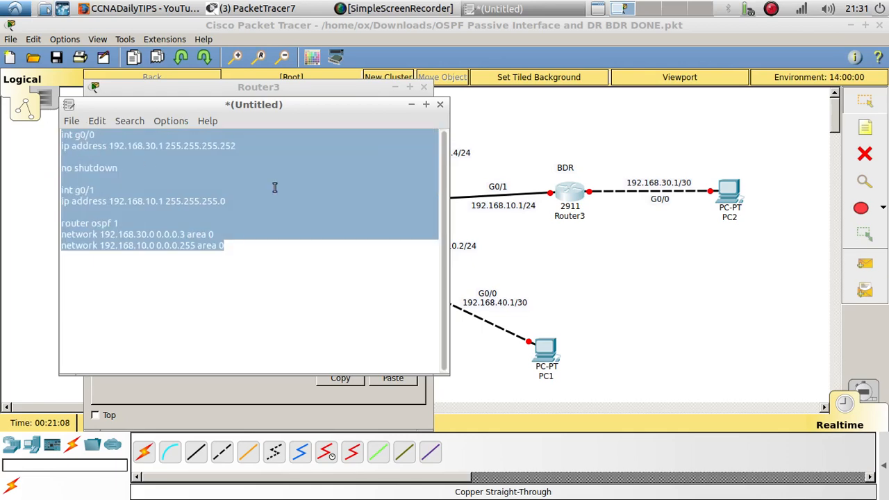
Return to Router3's command line, decline the initial configuration dialog and enter global configuration mode with en and config t.
click(623, 244)
click(569, 193)
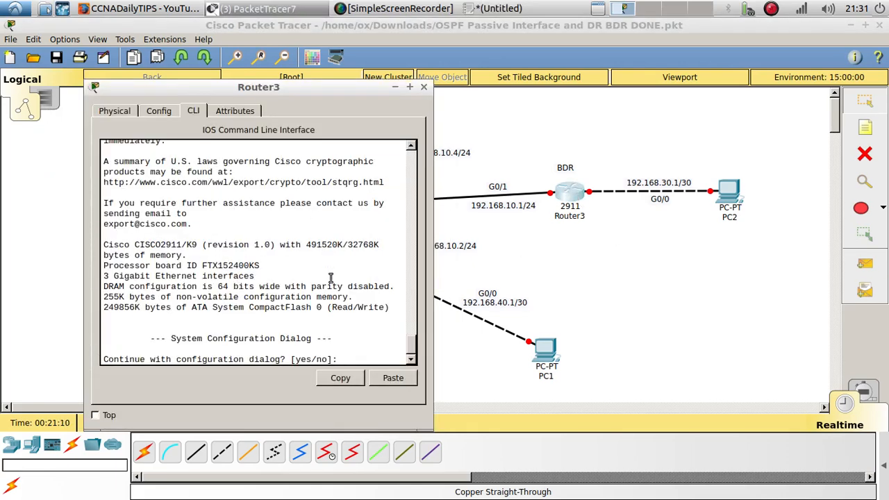
text(no)
key(Return)
key(Return)
text(en)
key(Return)
text(confi)
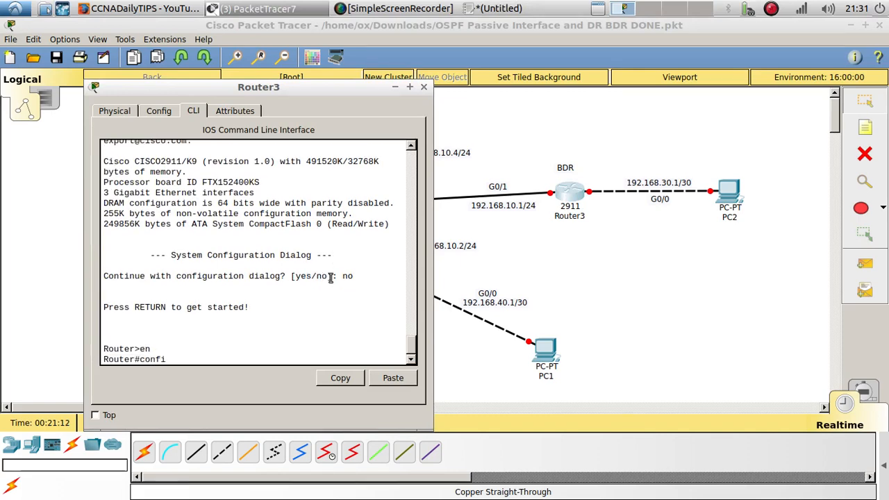
text(g t)
key(Return)
key(Return)
Paste the corrected interface and OSPF configuration into Router3.
click(393, 378)
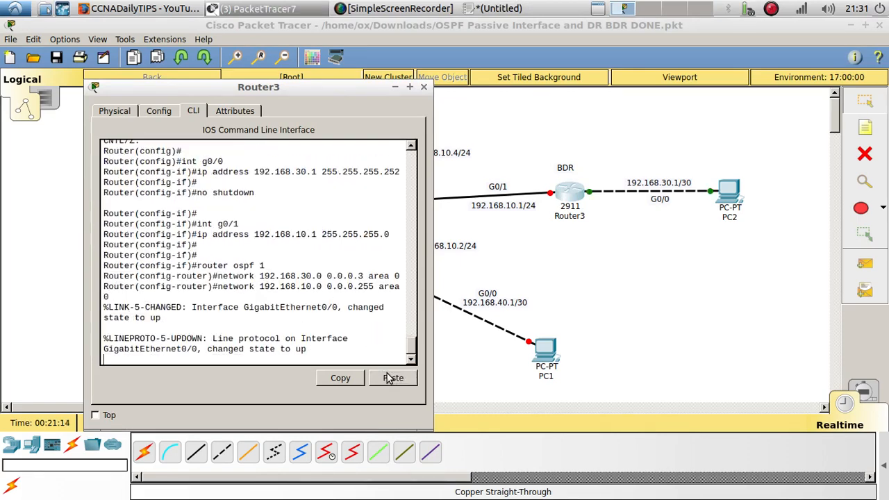
drag(309, 350, 104, 212)
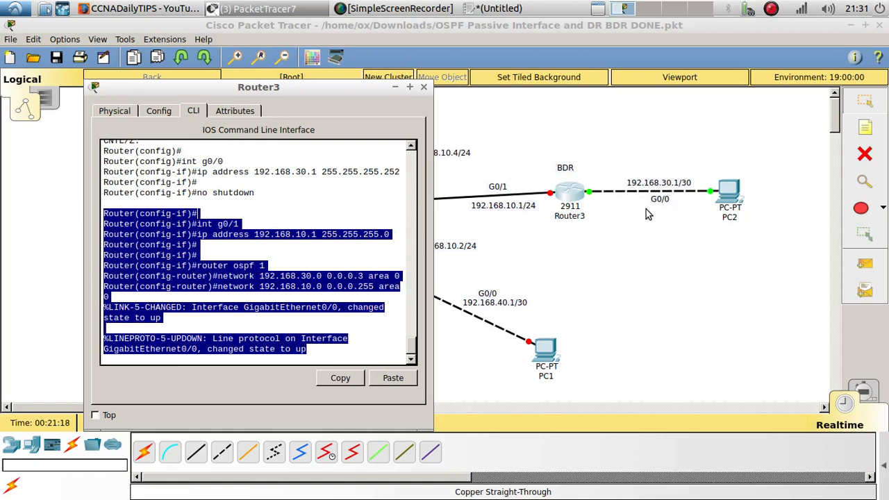
click(267, 344)
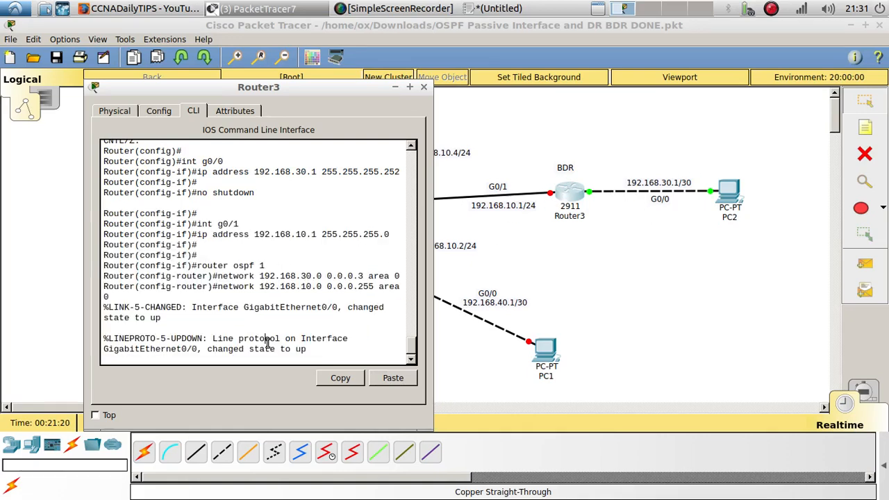
Test Router3's link to PC2 with do ping 192.168.30.2 and minimize the router window.
key(Return)
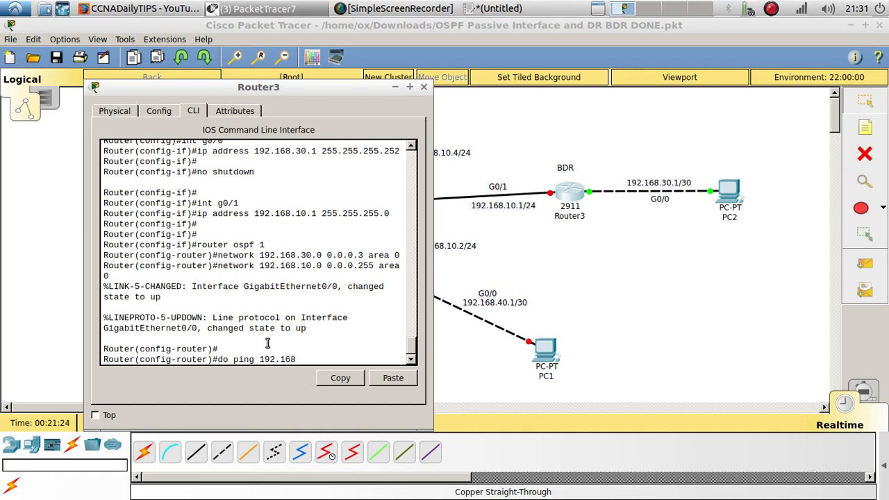
key(Return)
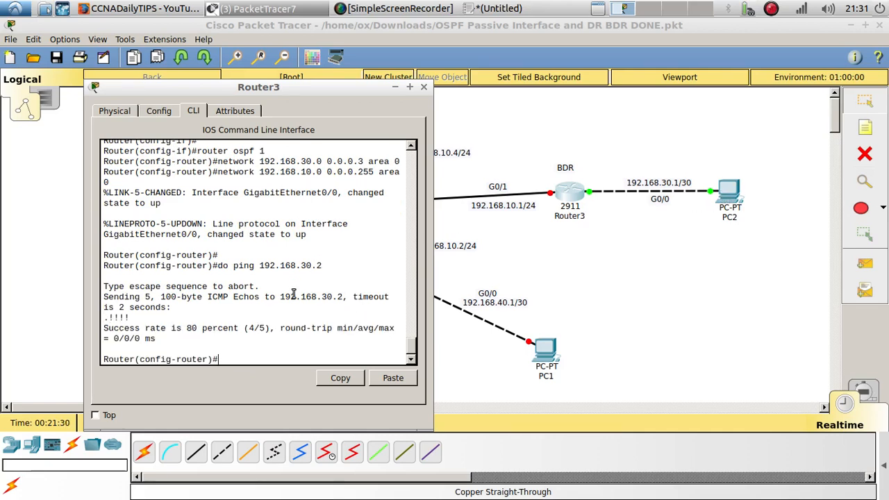
click(394, 88)
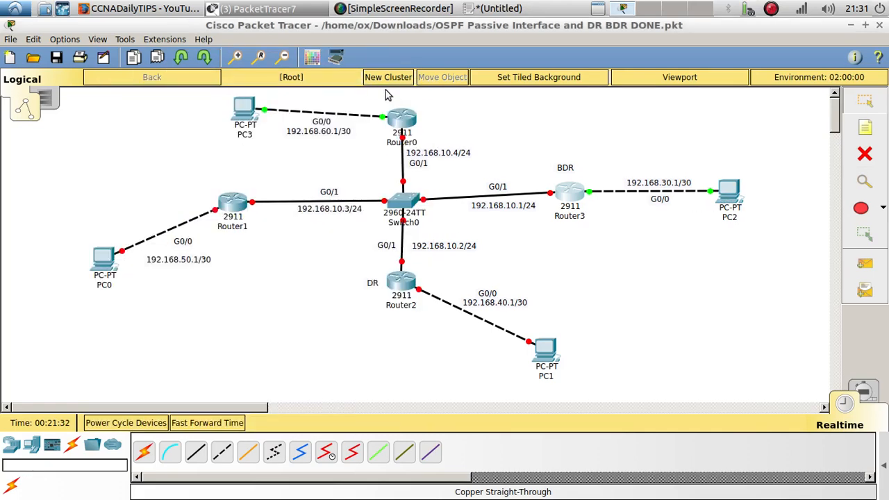
Adapt the configuration text for Router2, setting the g0/0 address to 192.168.40.1 and the g0/1 address to 192.168.10.2.
click(473, 9)
drag(331, 104, 757, 86)
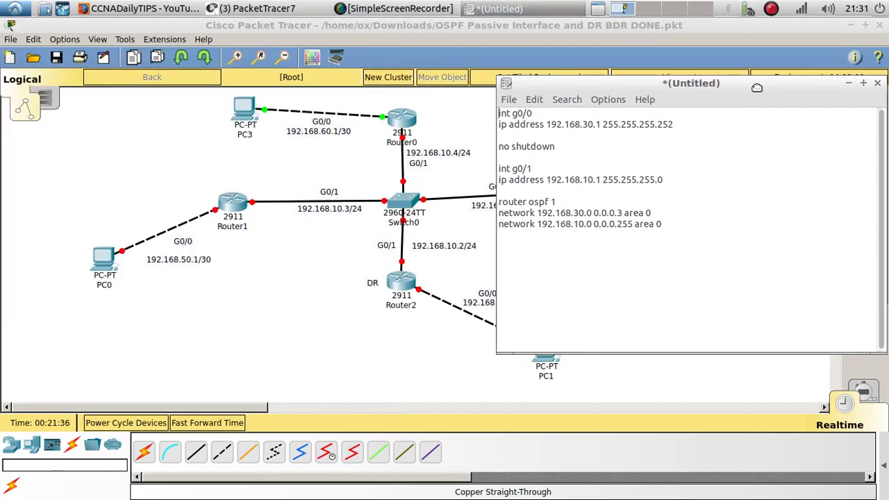
drag(627, 85, 732, 88)
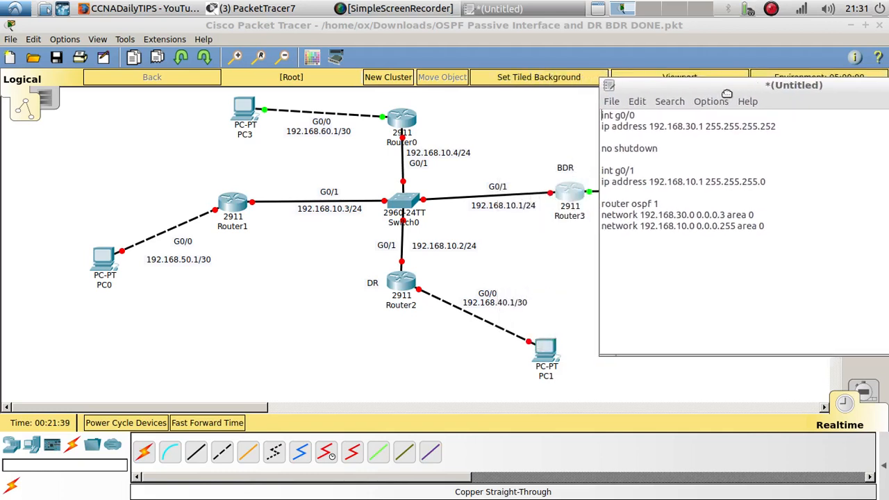
double_click(691, 127)
text(40)
key(BackSpace)
text(2)
Change the 192.168.30.0 network statement to 192.168.40.0 and copy the whole Router2 configuration.
double_click(681, 215)
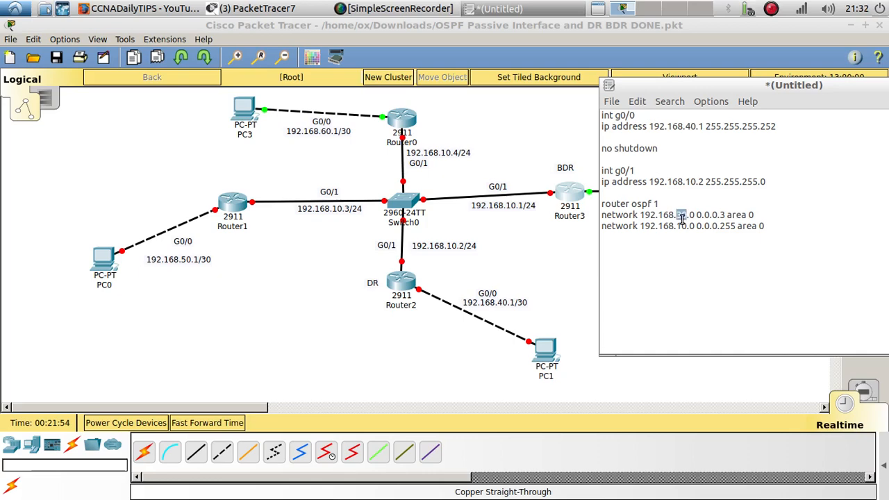
text(40)
key(ctrl+a)
key(ctrl+c)
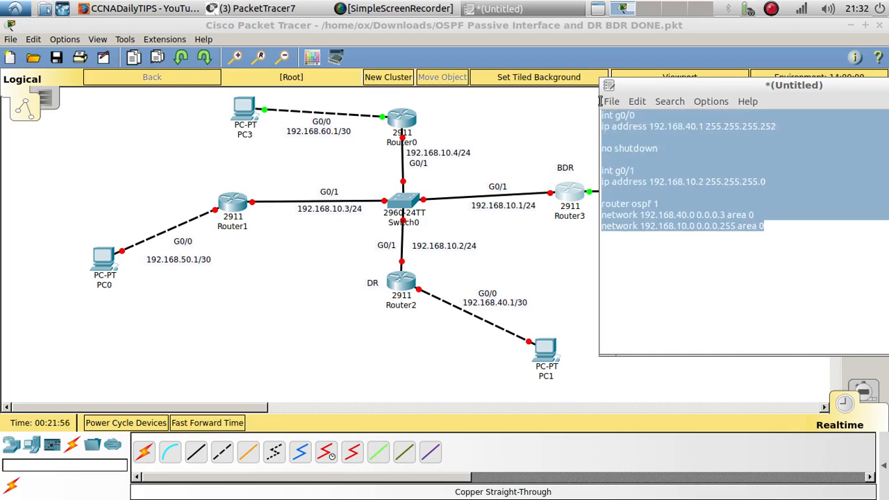
Open Router2's command line, answer no to the initial configuration dialog, and enter global configuration mode.
click(405, 290)
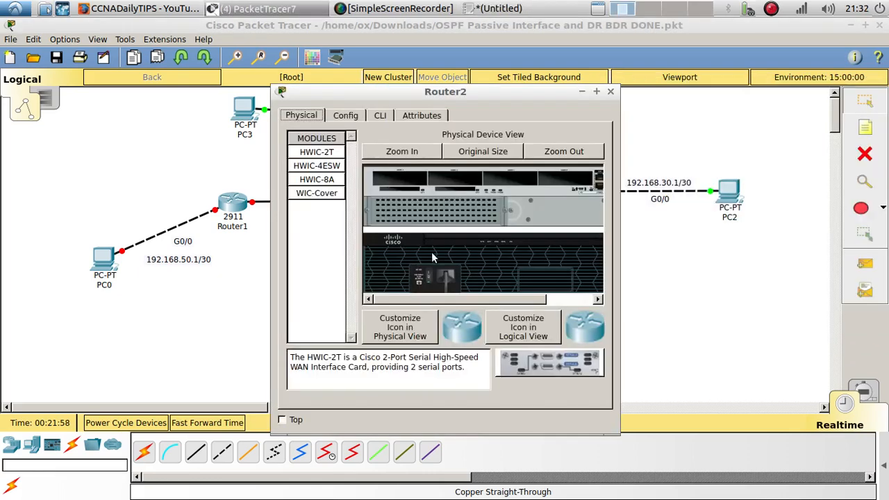
click(382, 116)
text(n)
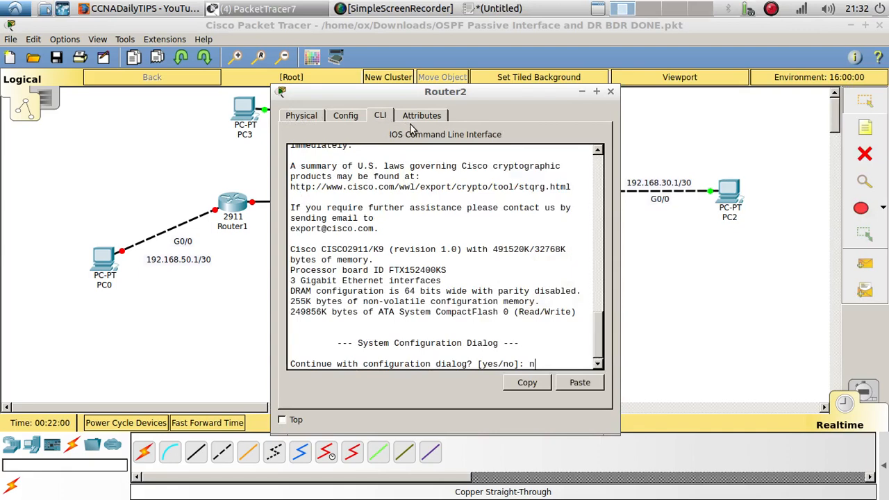
text(o)
key(Return)
key(Return)
text(en)
key(Return)
text(config t)
key(Return)
key(Return)
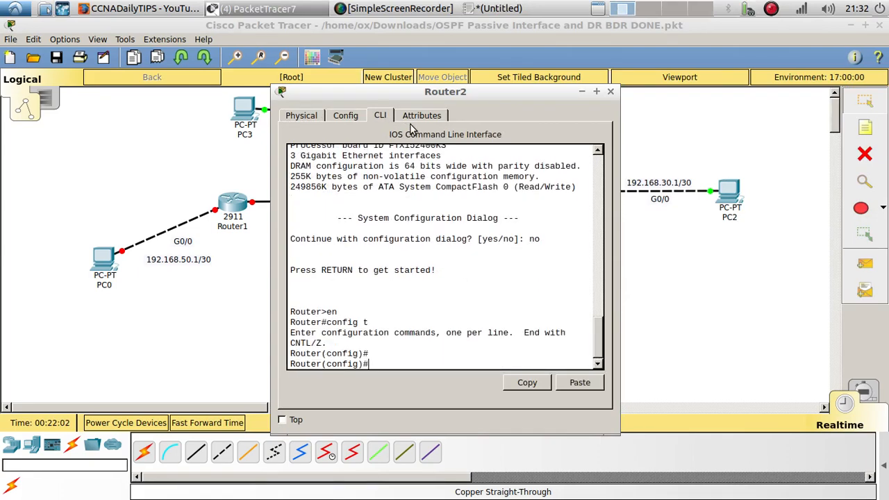
Paste the copied interface and OSPF configuration into Router2.
click(576, 383)
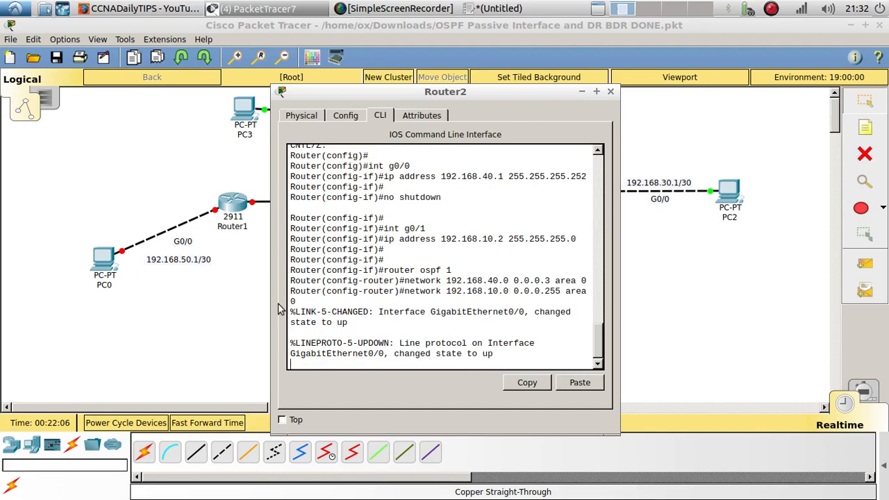
click(231, 298)
click(405, 285)
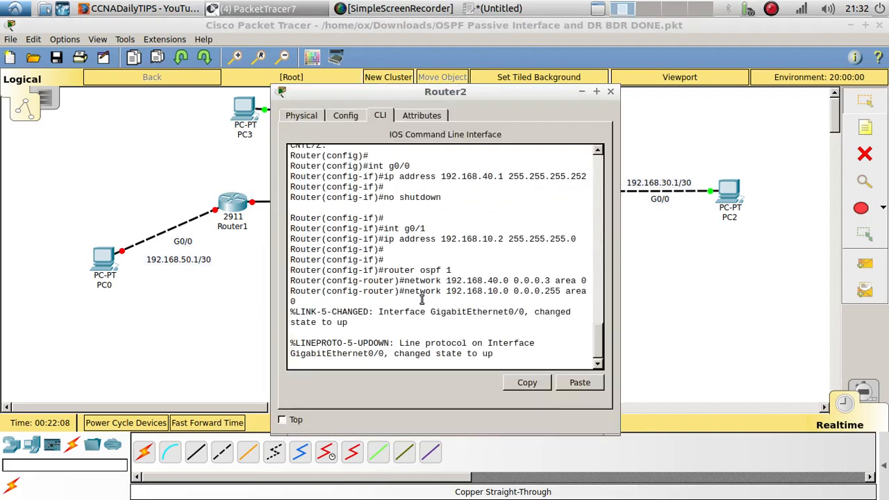
Test Router2's link to PC1 with do ping 192.168.40.2 and check the result with the router window moved aside.
key(Return)
text(do ping 12)
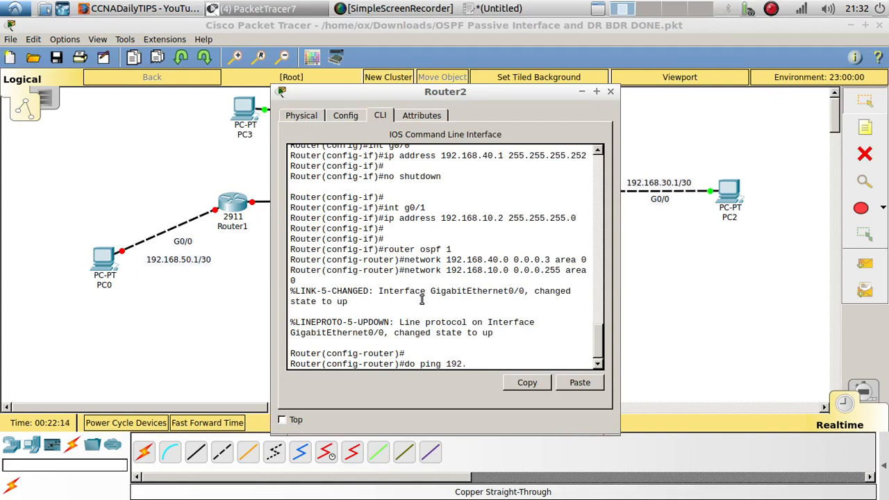
text(2.168.40.2)
key(Return)
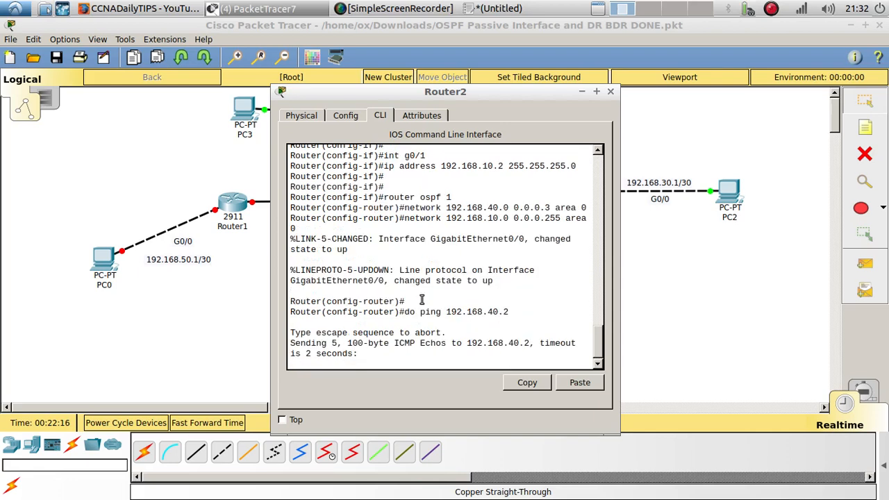
drag(422, 92, 698, 87)
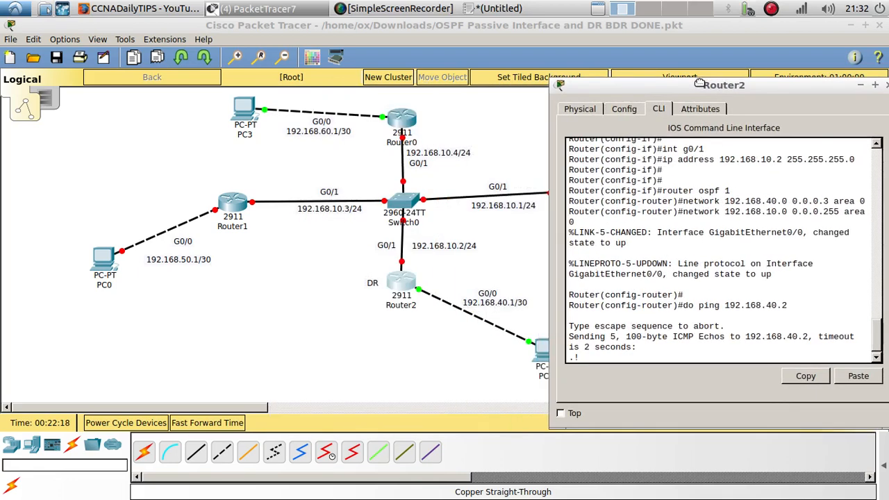
click(549, 386)
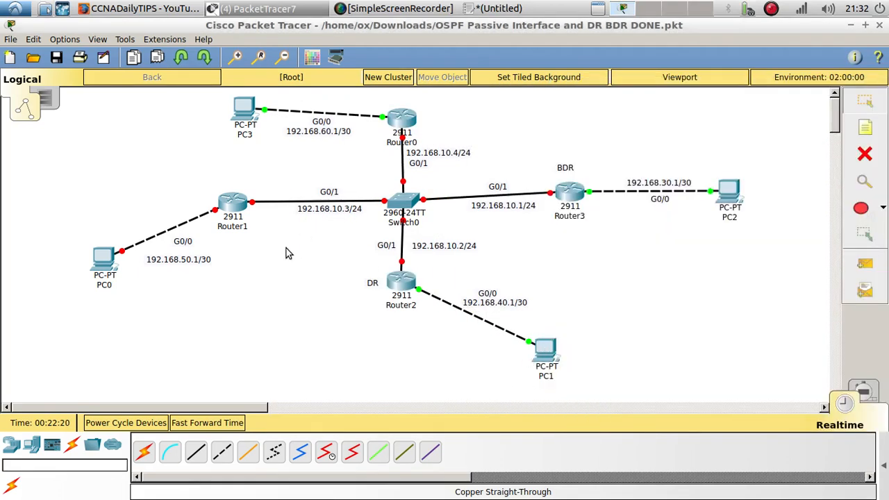
click(409, 298)
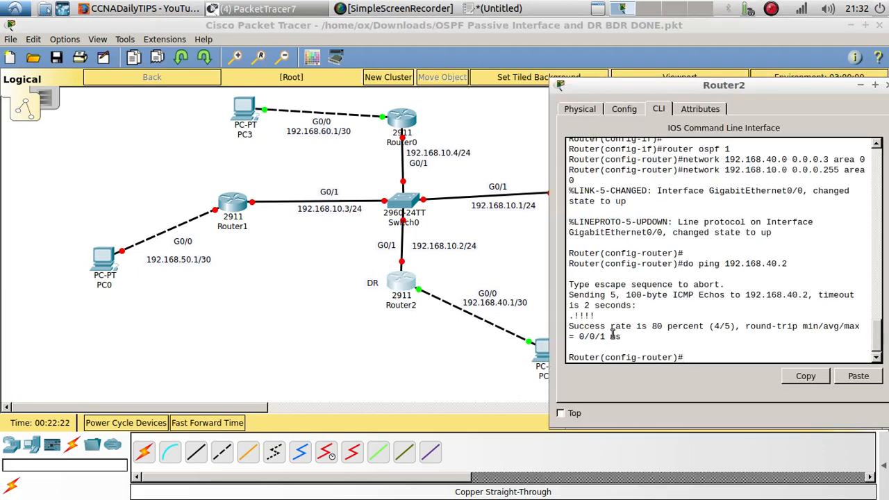
drag(600, 316, 558, 308)
click(189, 286)
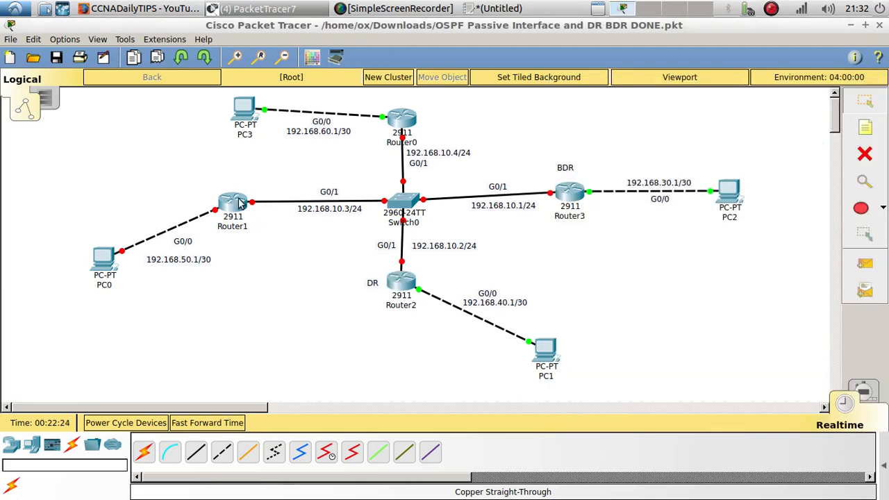
Adapt the configuration text for Router1 with g0/0 address 192.168.50.1, g0/1 address 192.168.10.3 and network 192.168.50.0, and copy it all.
click(238, 199)
drag(366, 97, 613, 77)
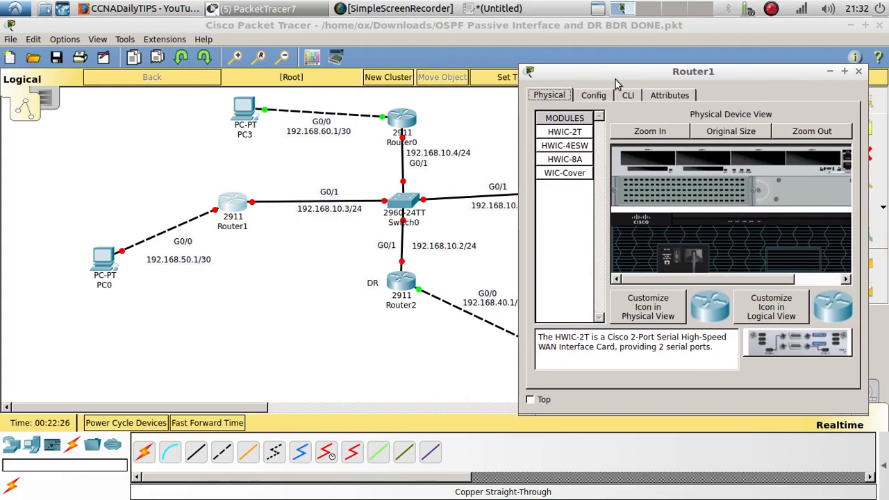
click(490, 10)
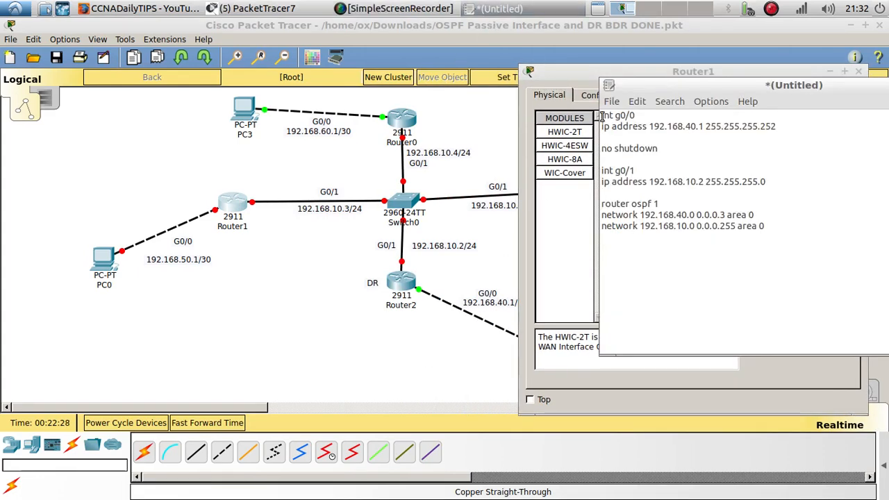
drag(637, 92, 578, 94)
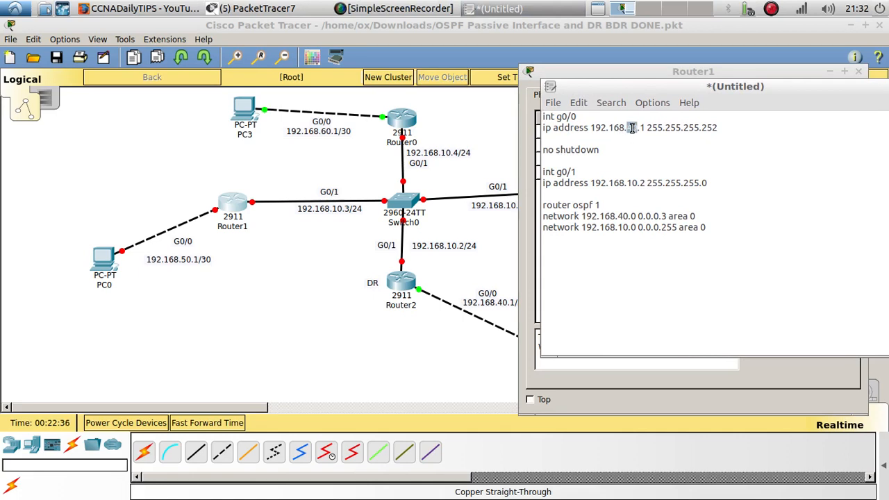
text(50)
key(BackSpace)
text(3)
key(ctrl+a)
key(ctrl+c)
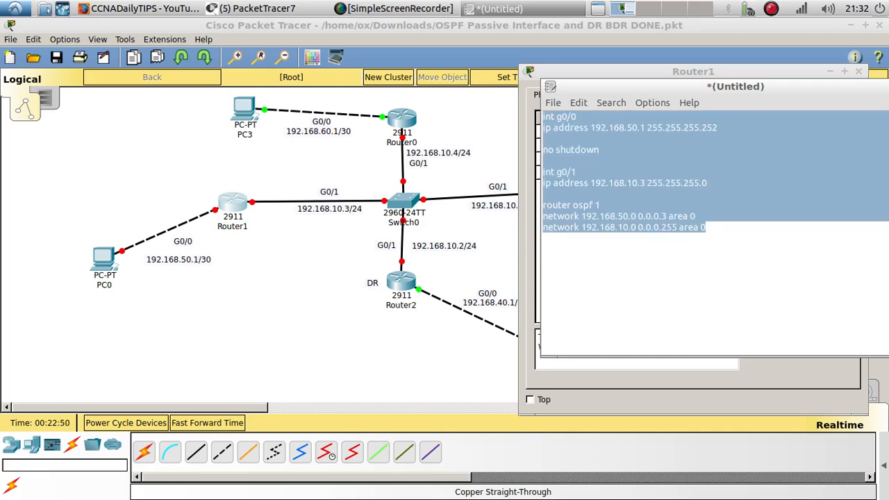
Open Router1's command line, answer no to the initial configuration dialog, and enter global configuration mode.
click(233, 202)
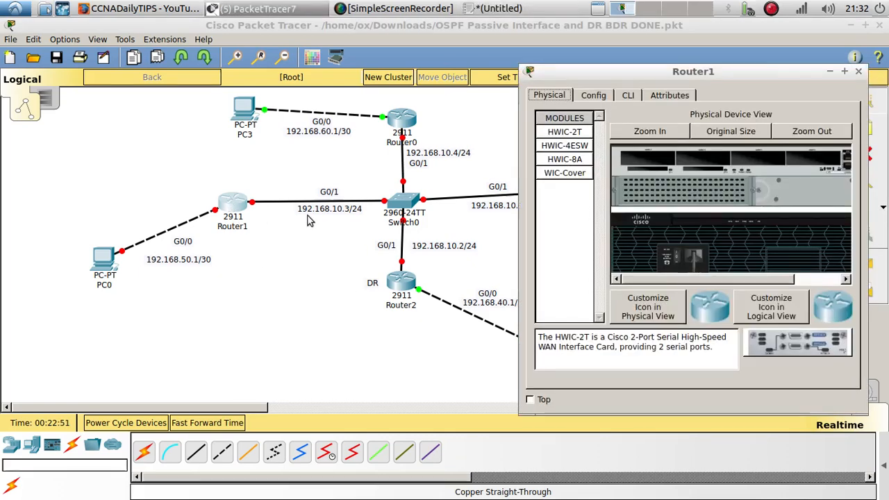
click(627, 97)
text(no)
key(Return)
key(Return)
text(en)
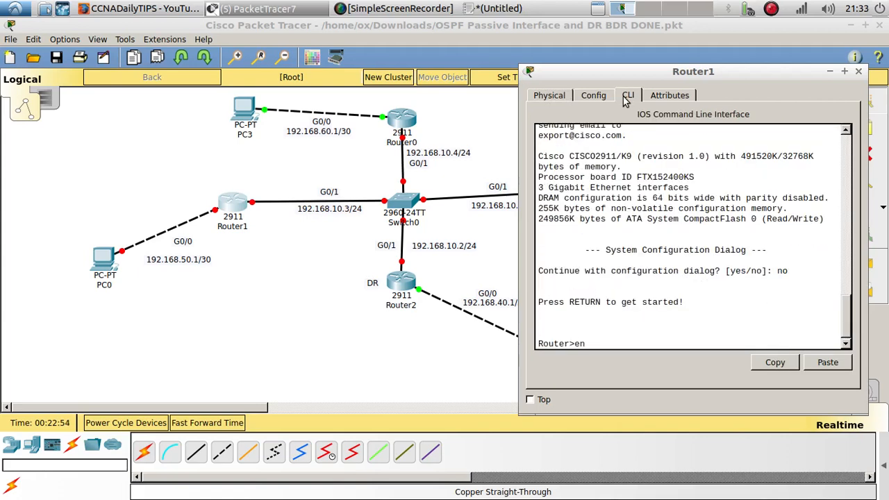
key(Return)
text(config t)
key(Return)
key(Return)
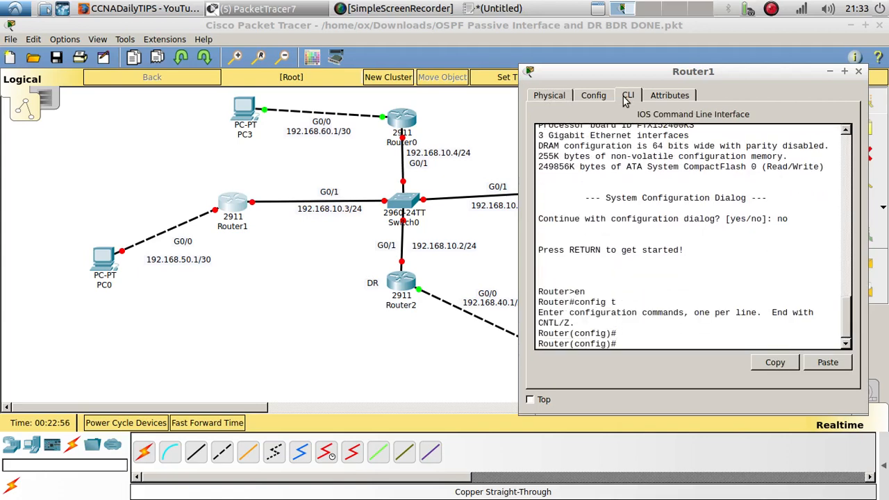
Paste the copied interface and OSPF configuration into Router1 and return to the topology.
click(828, 362)
key(Return)
key(Return)
key(Return)
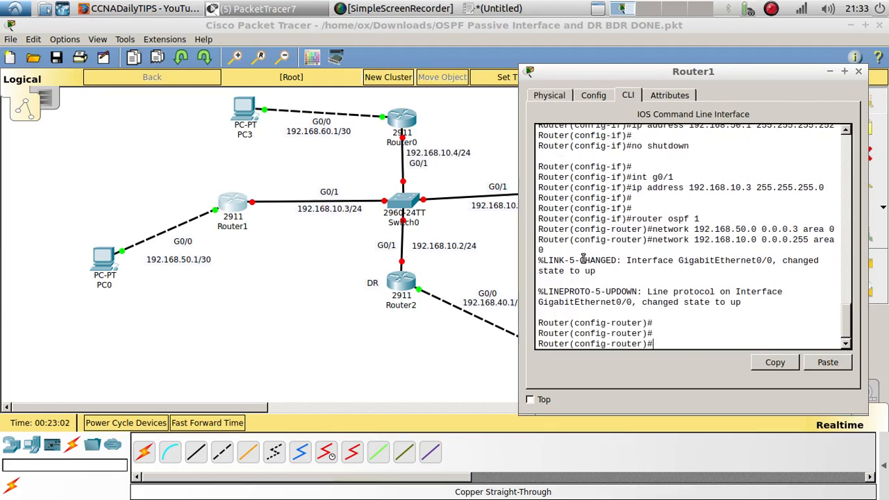
click(329, 294)
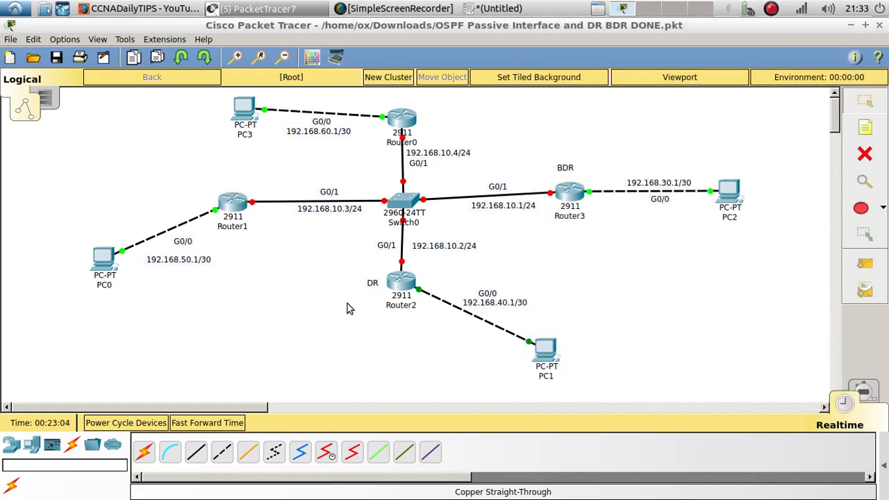
Set the OSPF priority of Router2's g0/1 interface to 90 with ip ospf priority.
click(406, 282)
drag(608, 91, 607, 65)
click(692, 324)
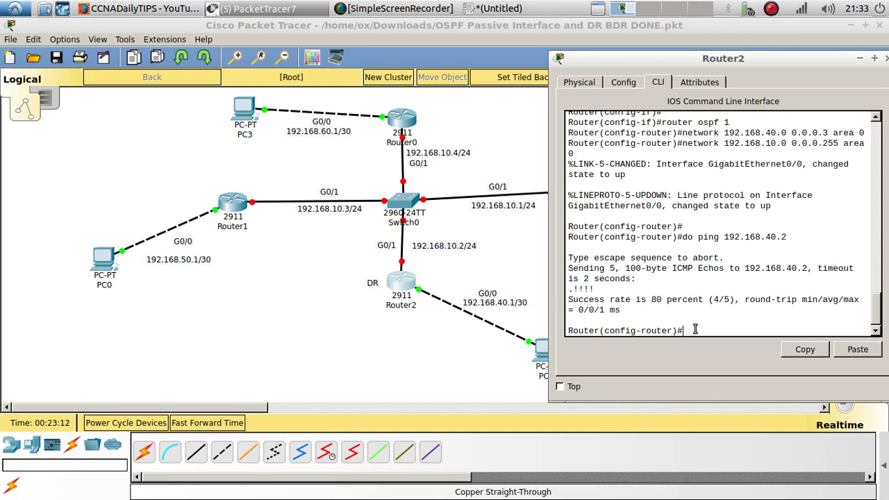
text(int g0/1)
key(Return)
key(Return)
key(Return)
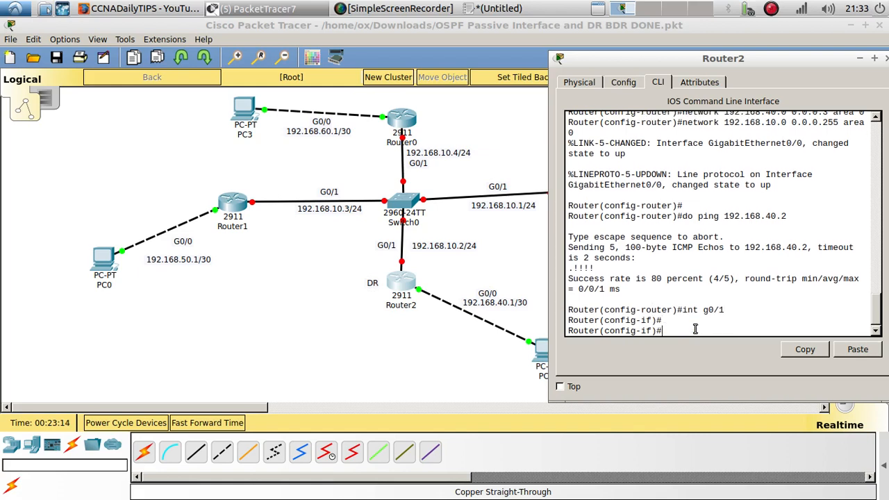
text(ip os)
key(Tab)
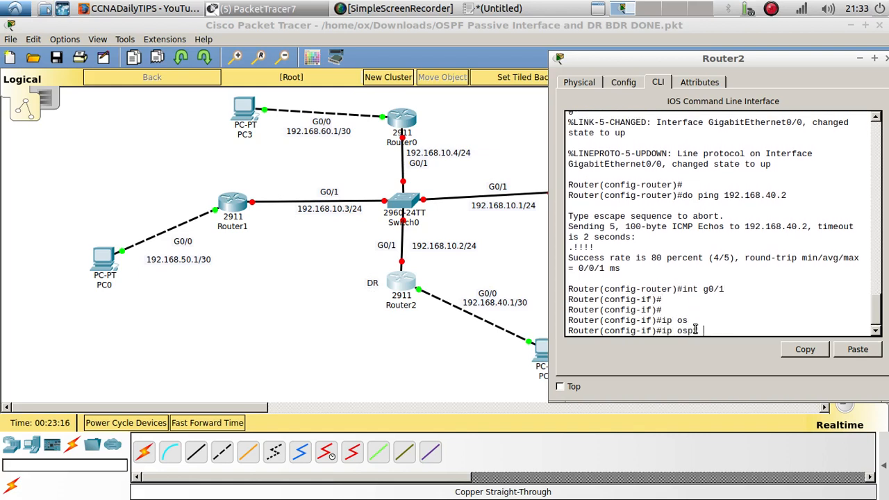
text(pri)
key(Tab)
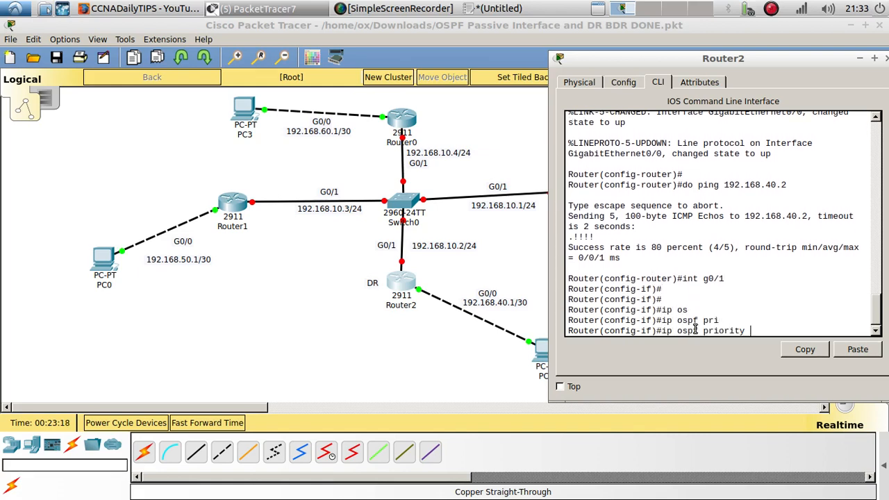
text(90)
key(Return)
key(Return)
key(Return)
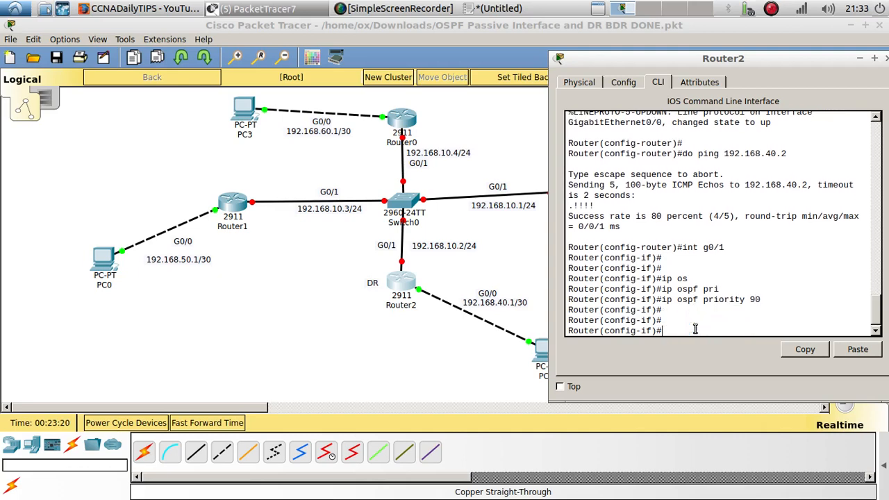
click(382, 182)
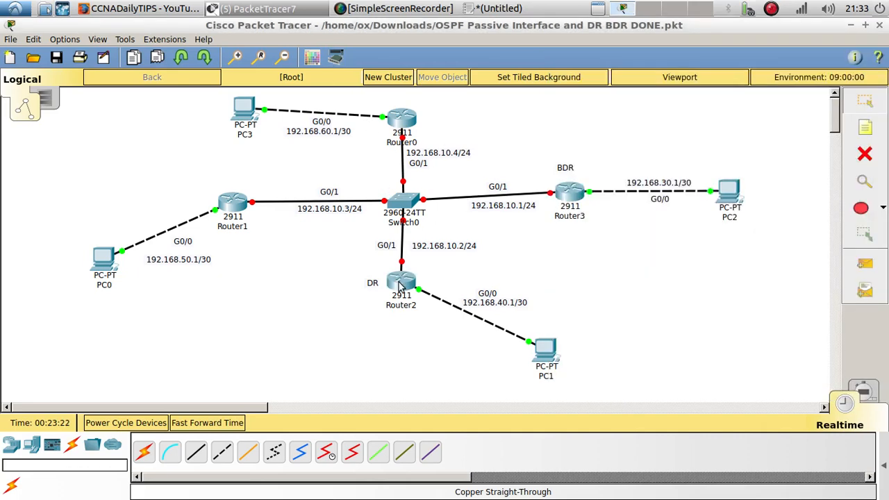
Set the OSPF priority of Router3's g0/1 interface to 80 with ip ospf priority.
click(571, 194)
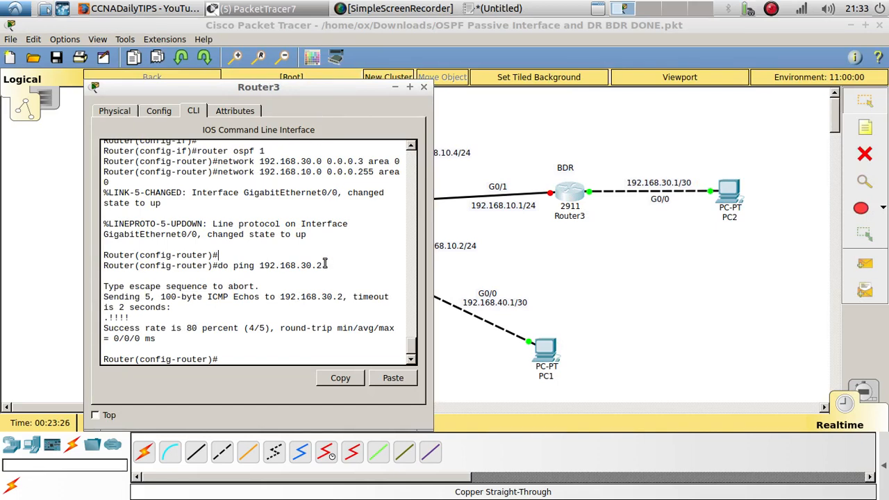
key(Return)
text(int g0/)
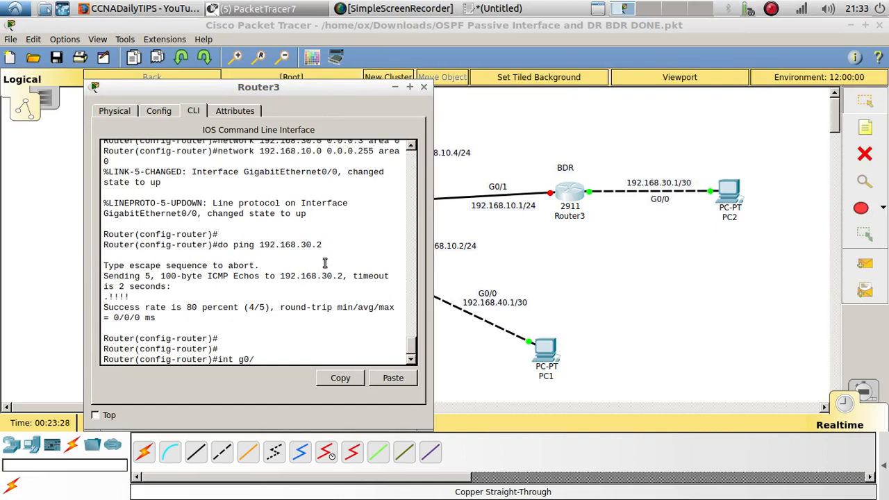
text(1)
key(Return)
key(Return)
text(ip o)
key(Tab)
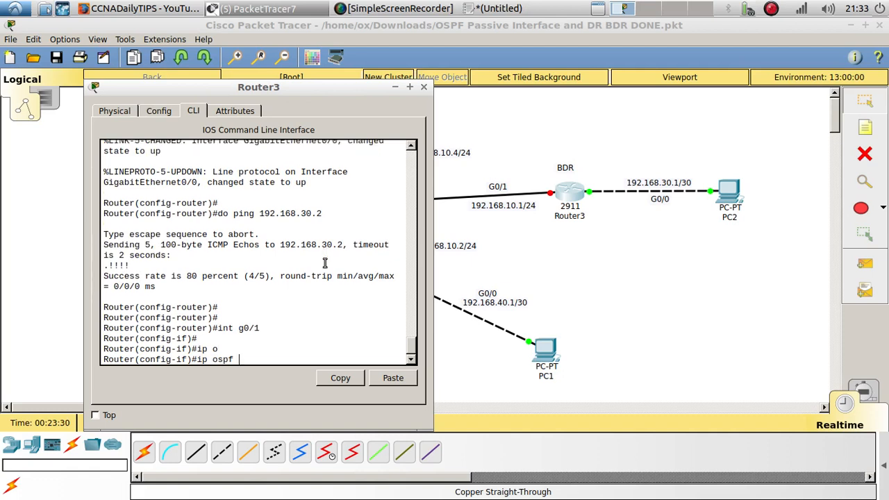
text(p)
key(Tab)
text(80)
key(Return)
key(Return)
key(Return)
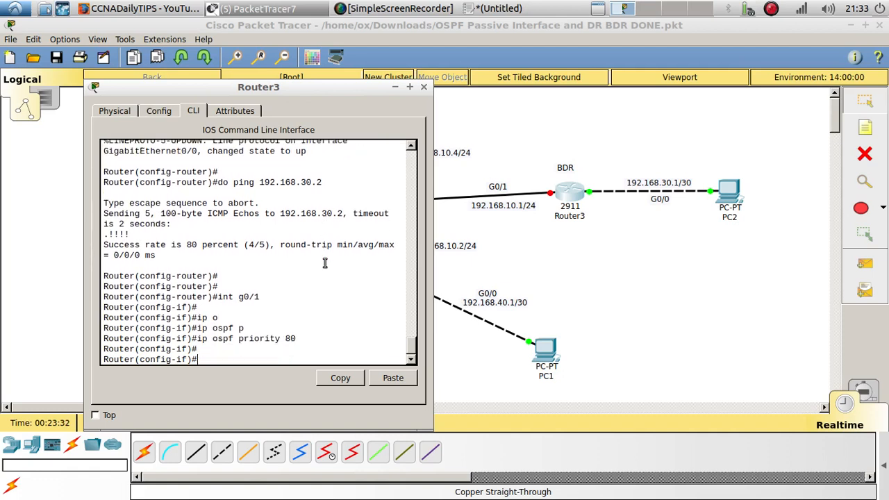
double_click(288, 328)
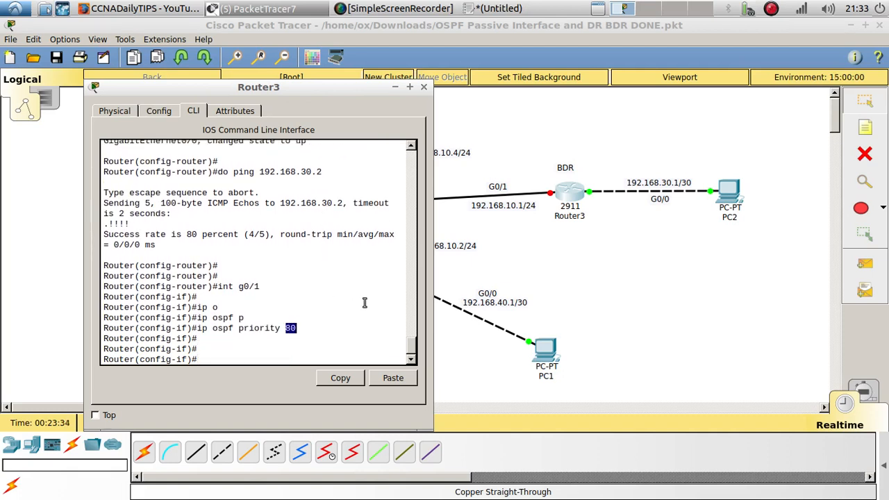
click(450, 278)
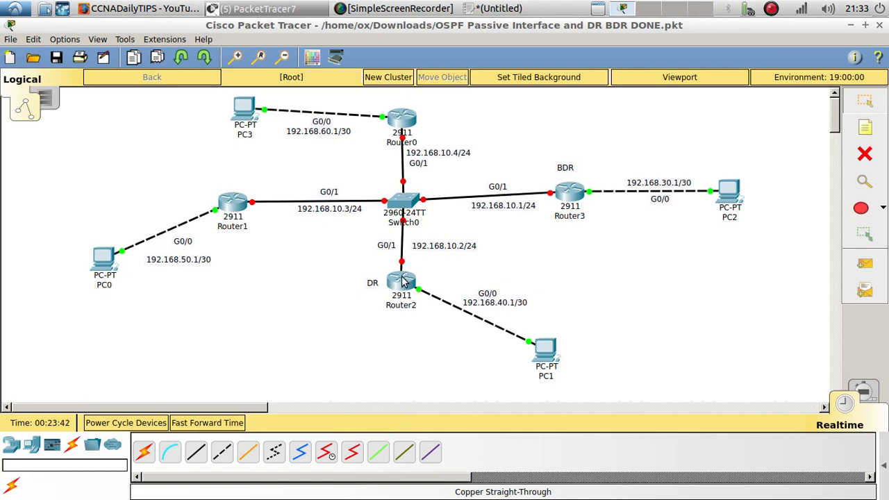
Enable Router2's g0/1 interface with no shutdown.
mouse_move(403, 278)
click(407, 277)
text(no)
key(Return)
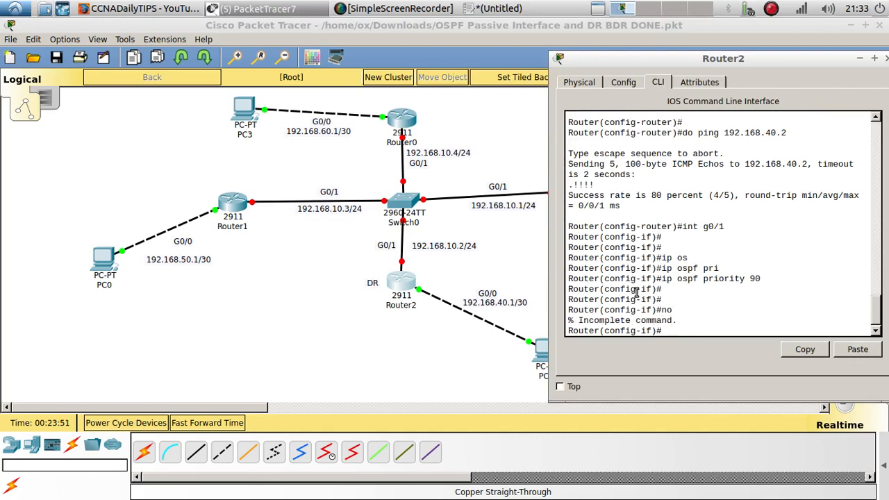
text(no shu)
key(Tab)
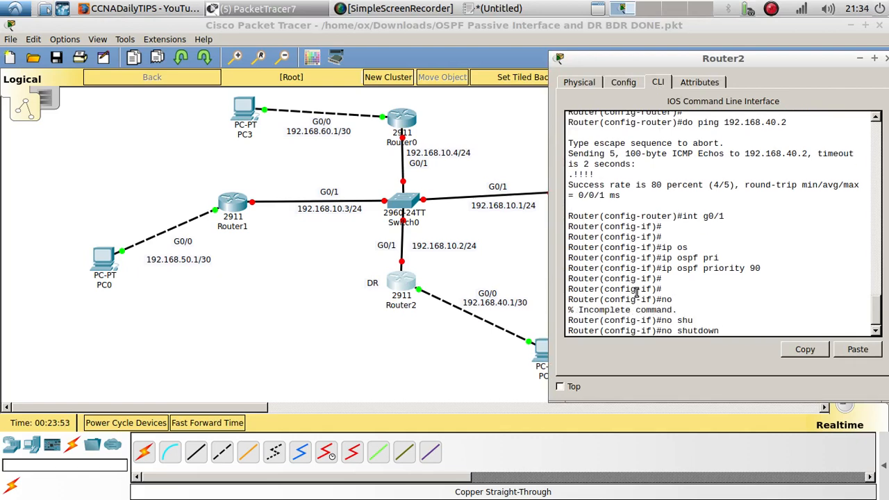
key(Return)
key(Return)
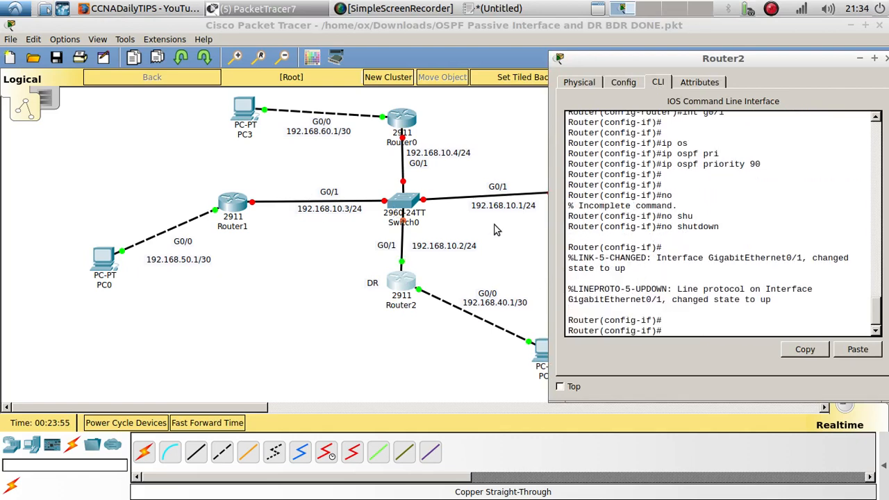
Enable Router3's g0/1 interface with no shutdown.
click(506, 227)
click(571, 196)
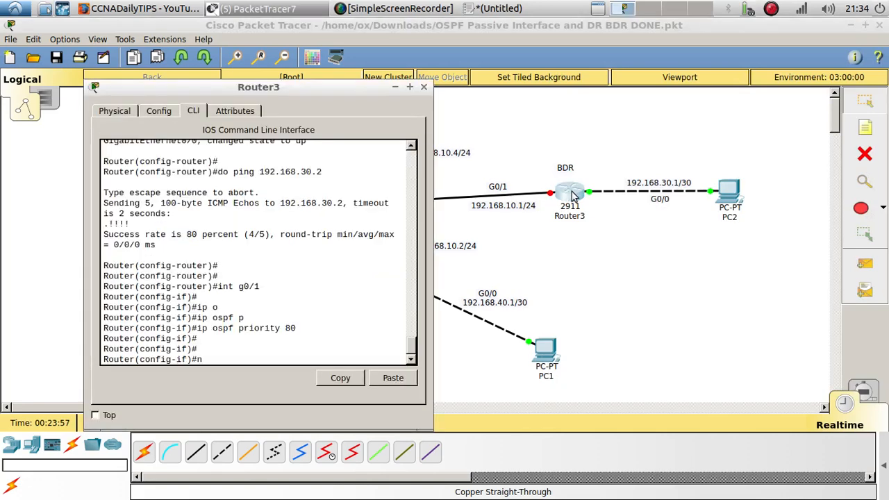
text(no shu)
key(Tab)
key(Return)
key(Return)
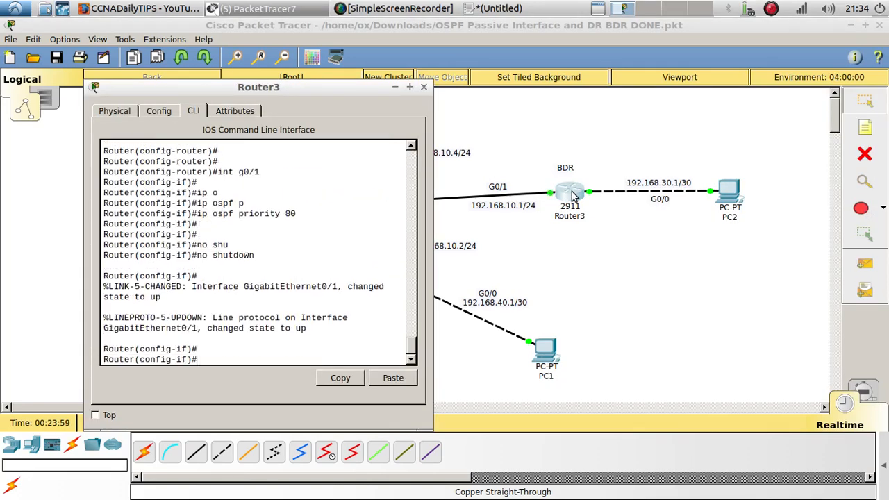
Enter interface g0/1 on Router0 and enable it with no shutdown.
click(554, 269)
click(401, 119)
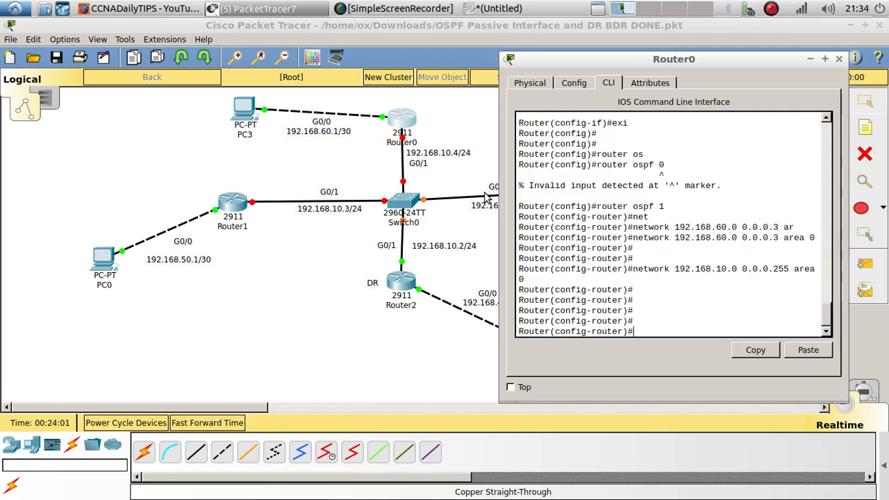
key(Return)
text(int g0/1)
key(Return)
key(Return)
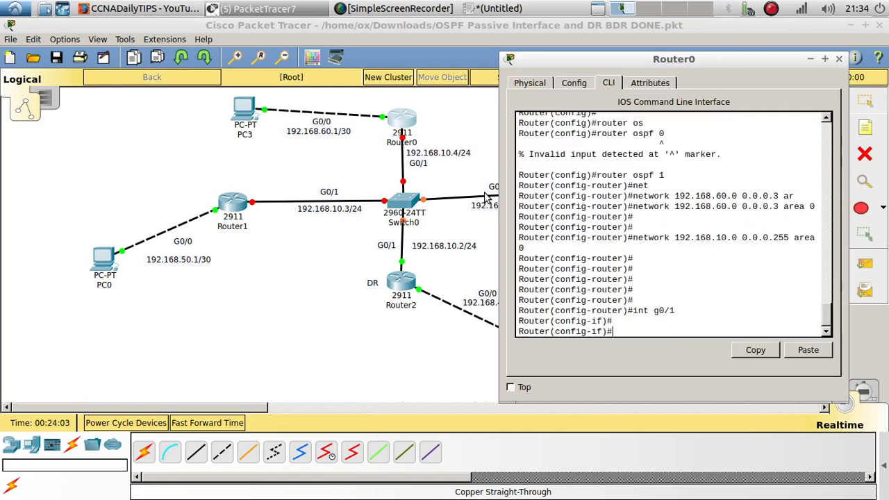
text(no shu)
key(Tab)
key(Return)
key(Return)
key(Return)
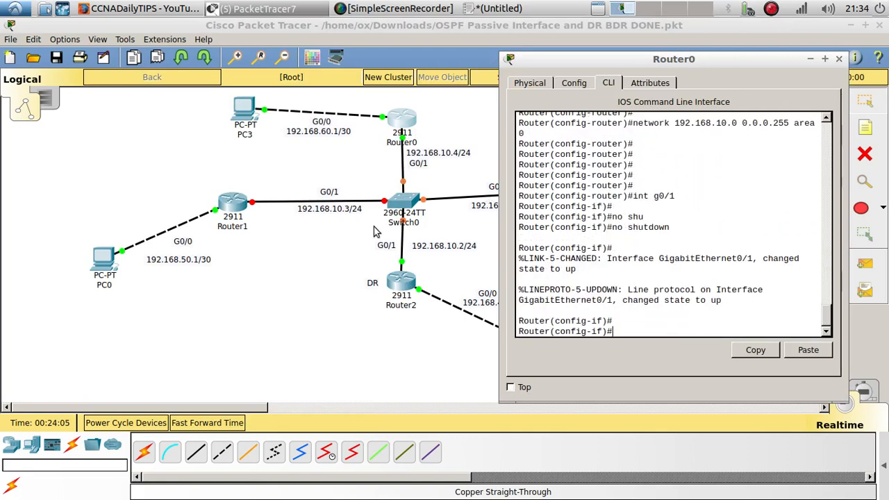
Enter interface g0/1 on Router1, enable it with no shutdown, and return to the topology.
click(233, 208)
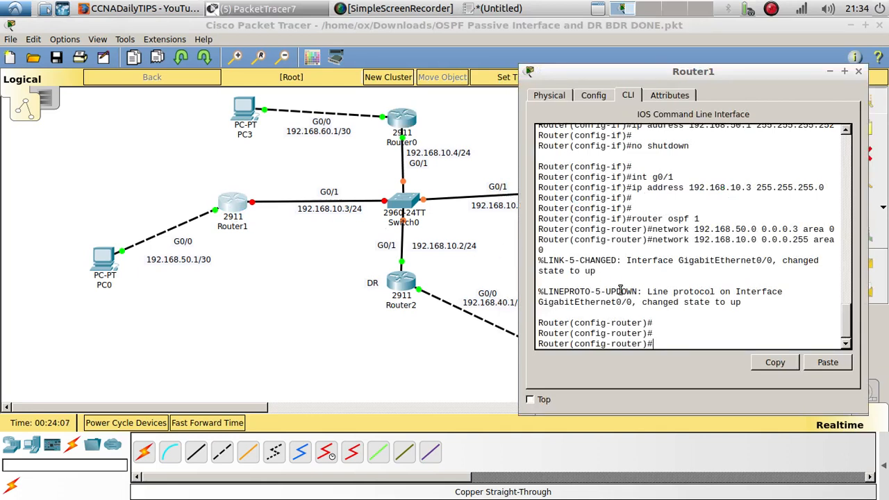
text(int g0/1)
key(Return)
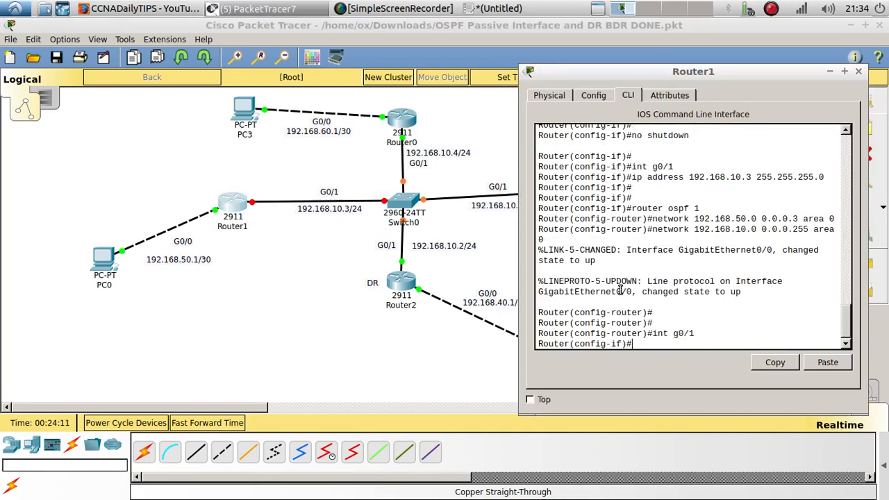
text(no shu)
key(Tab)
key(Return)
key(Return)
key(Return)
key(Return)
key(Return)
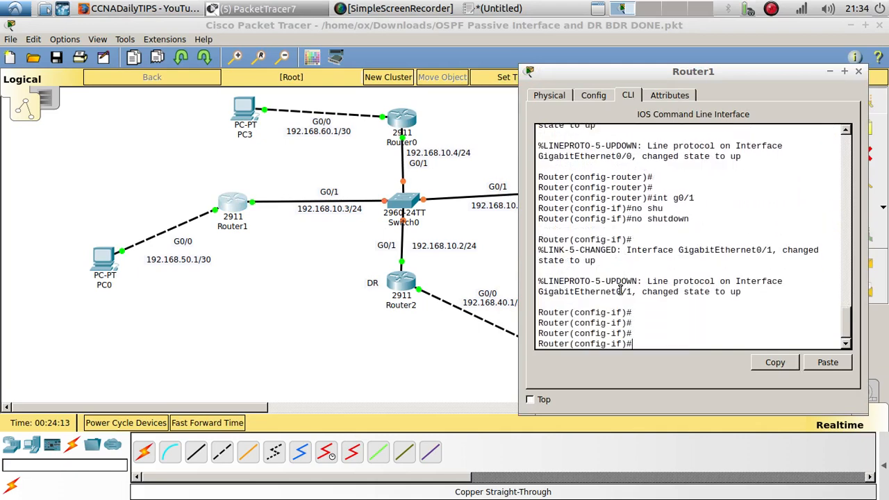
click(255, 393)
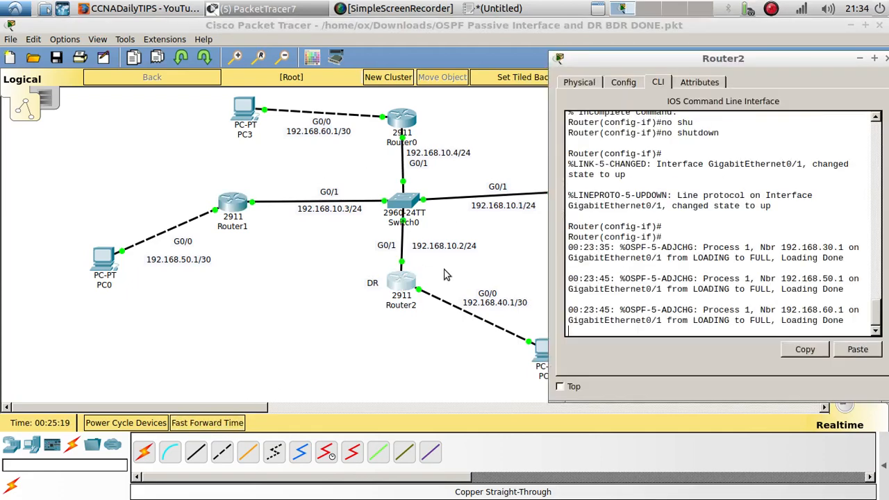
Review the OSPF adjacency messages in Router2's CLI and exit configuration mode with end.
click(401, 283)
drag(849, 325, 553, 192)
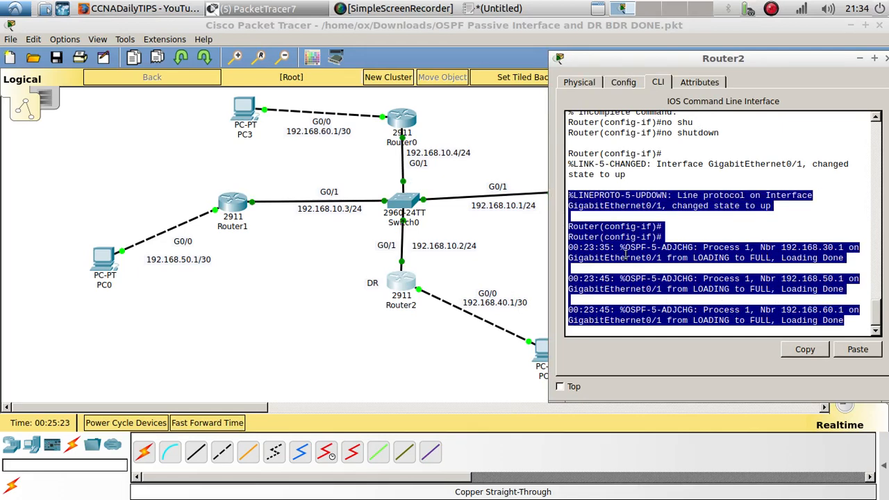
click(683, 298)
key(Return)
key(Return)
text(d)
key(Return)
key(Return)
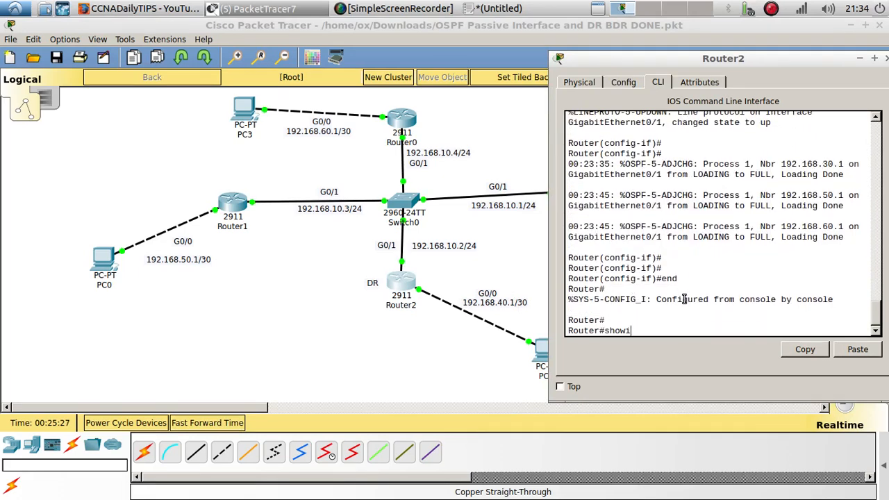
Display Router2's OSPF neighbors with show ip ospf neighbor.
text(show ip o)
key(Tab)
text(n)
key(Tab)
key(Return)
key(Return)
key(Return)
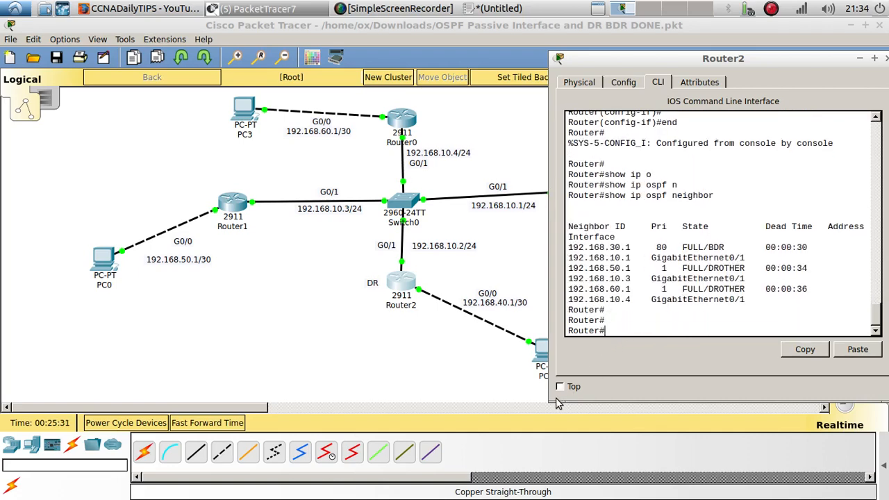
Widen the Router2 window and compare each neighbor's ID, priority and state in the OSPF table with the topology.
drag(555, 405, 360, 396)
double_click(497, 268)
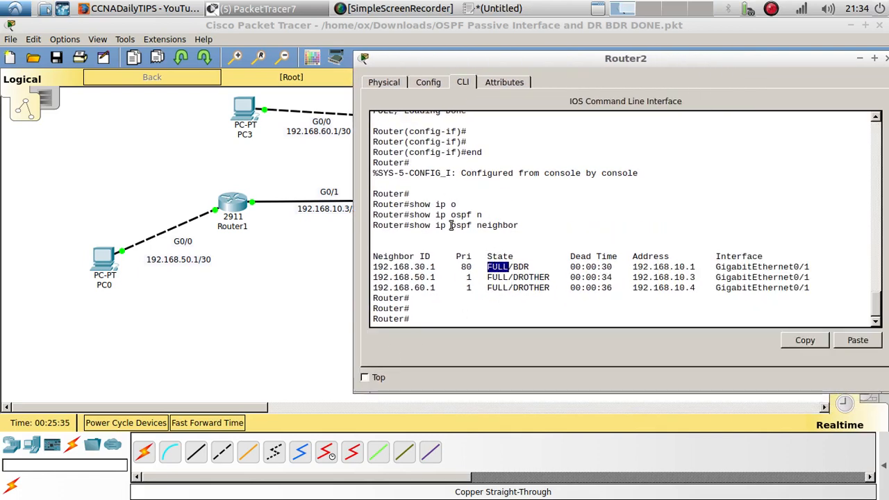
double_click(521, 267)
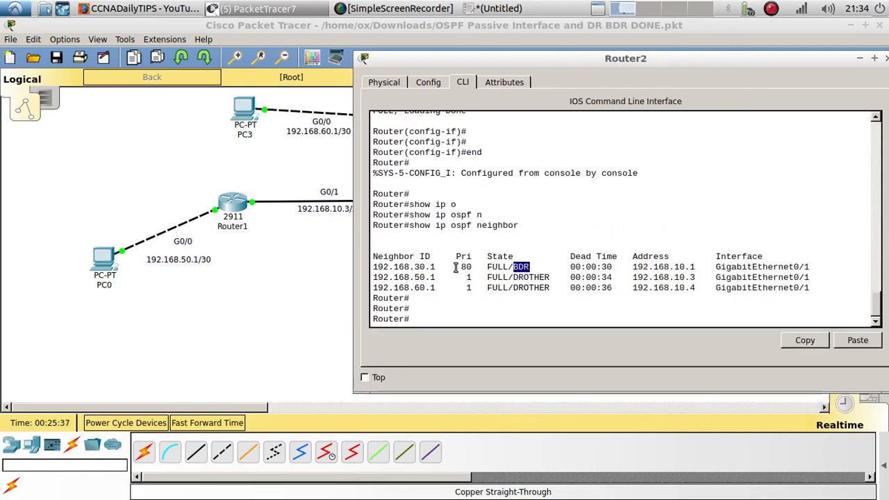
drag(517, 59, 756, 96)
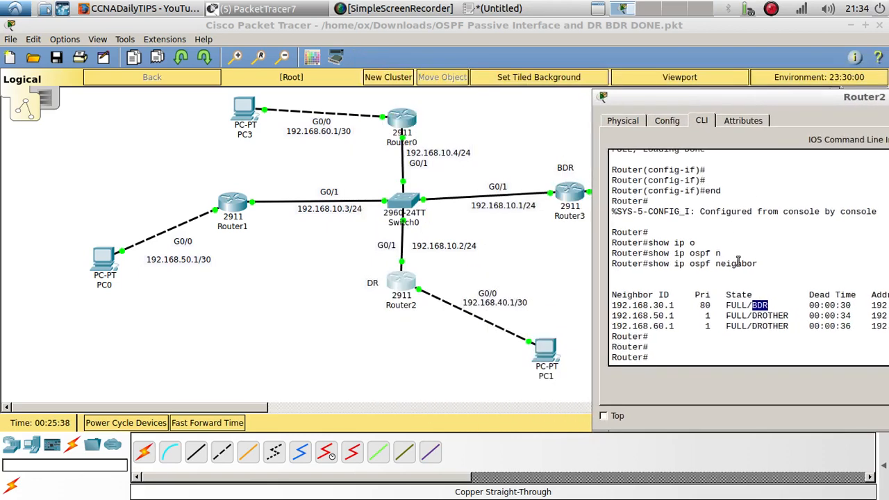
double_click(705, 305)
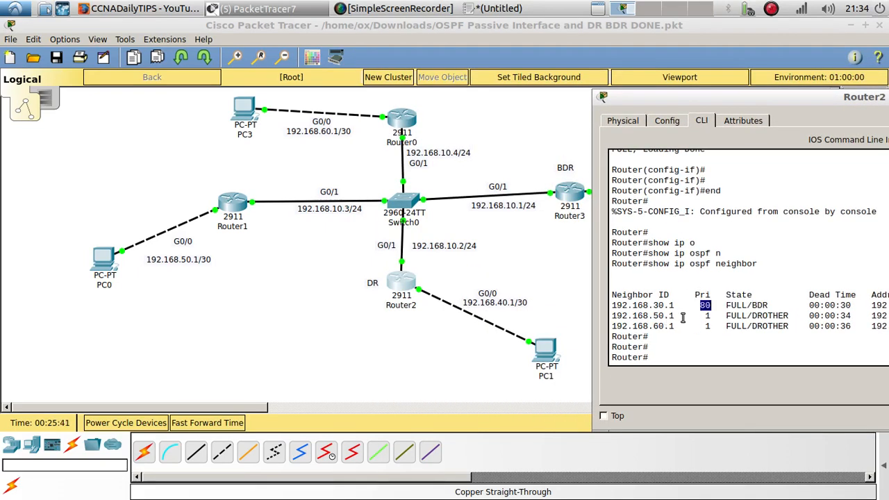
drag(684, 316, 612, 300)
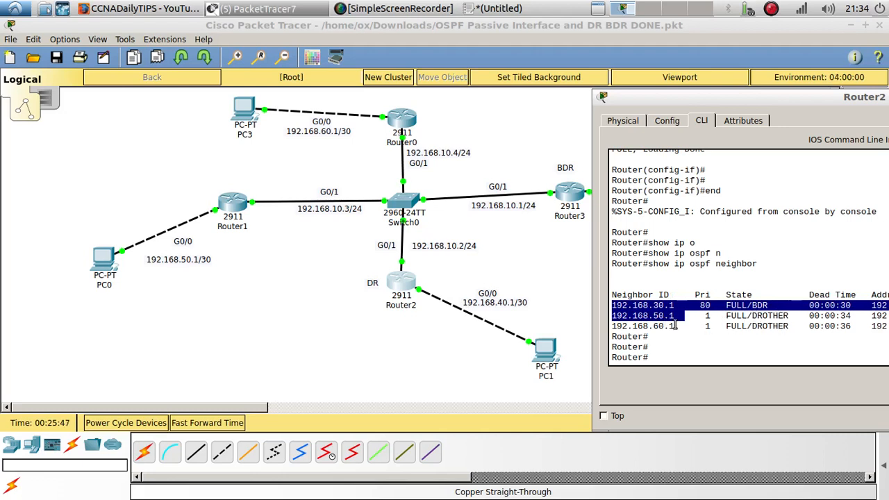
drag(678, 326, 612, 326)
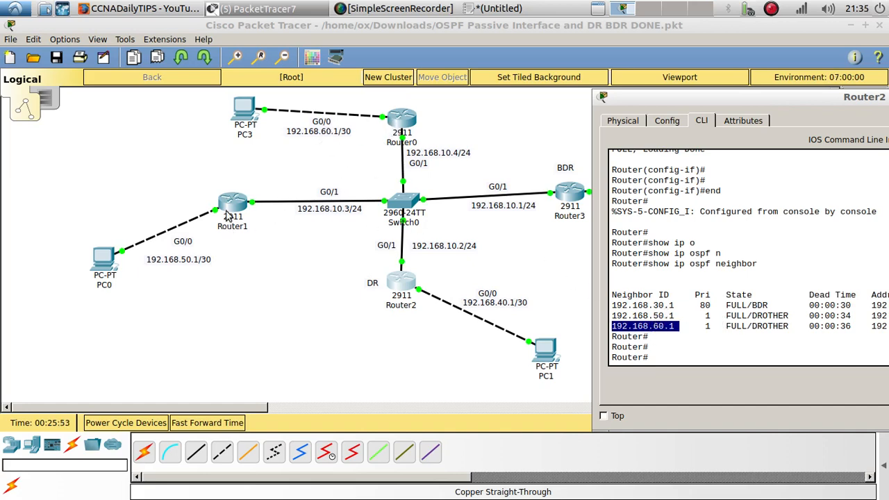
click(673, 306)
drag(674, 305, 637, 295)
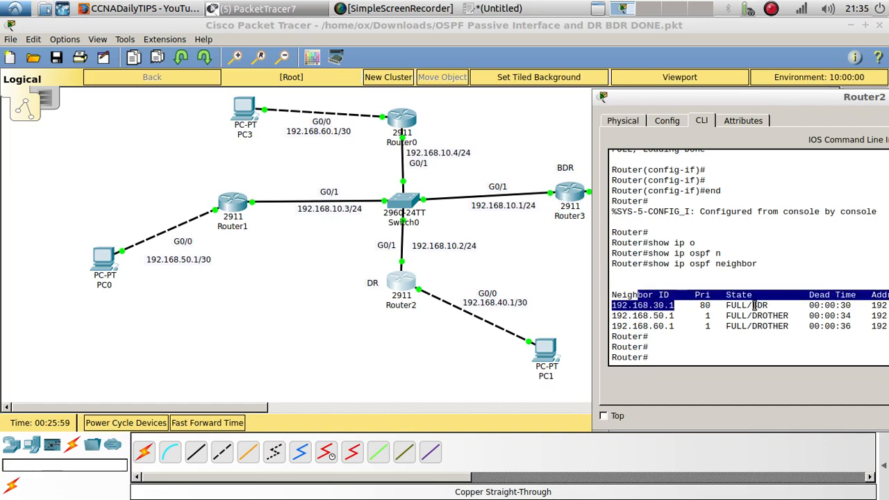
drag(752, 306, 771, 307)
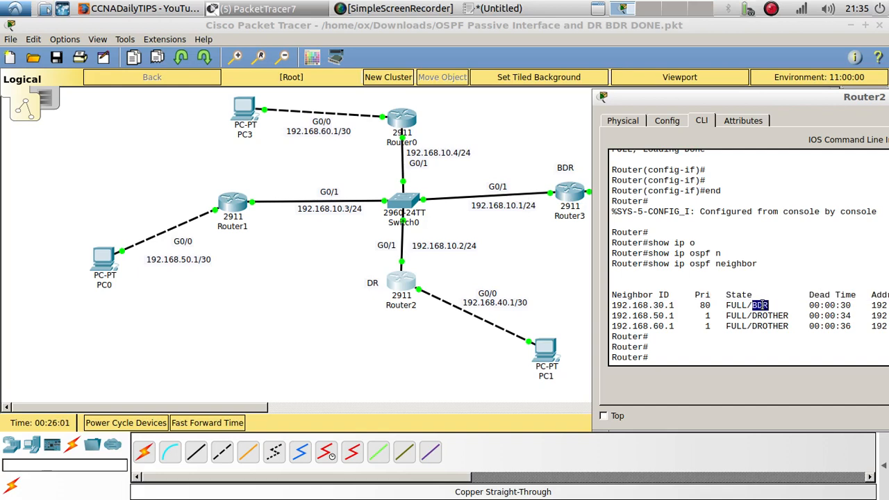
Display Router2's OSPF interface details with show ip ospf interface.
click(707, 346)
text(show ip o)
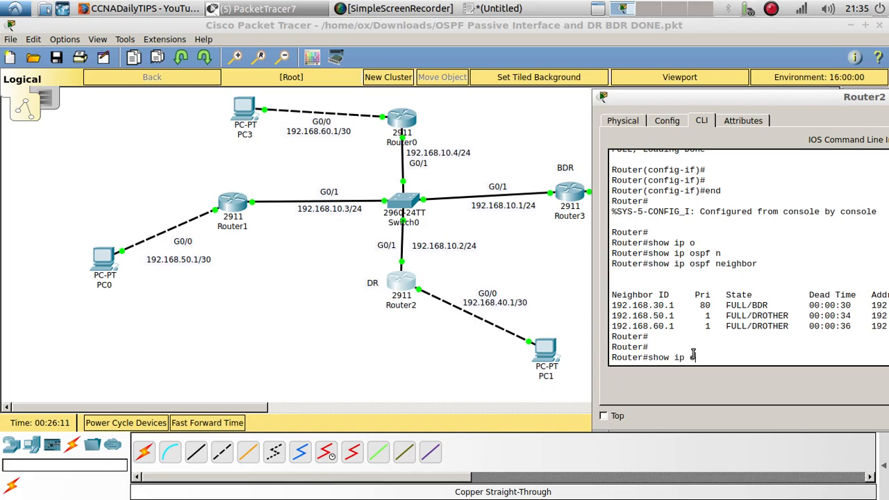
key(Tab)
text(int)
key(Tab)
key(Return)
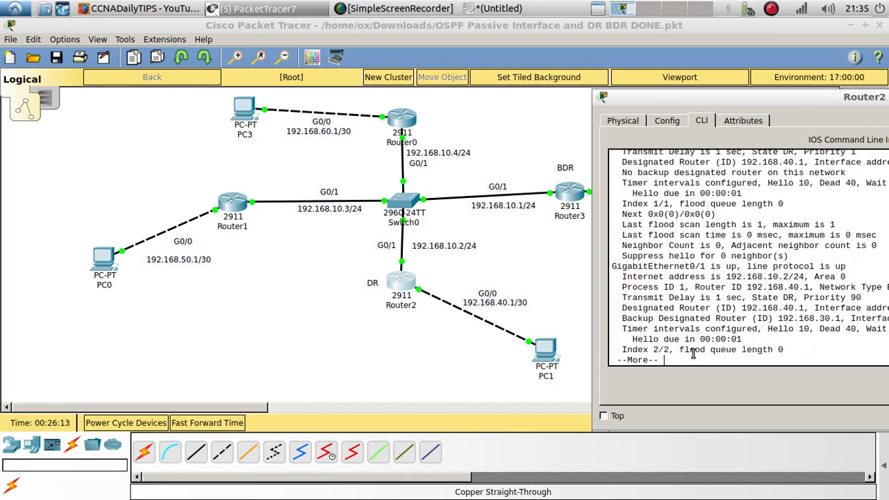
Page through the rest of Router2's OSPF interface output and enlarge the window to fit it.
drag(719, 95, 495, 89)
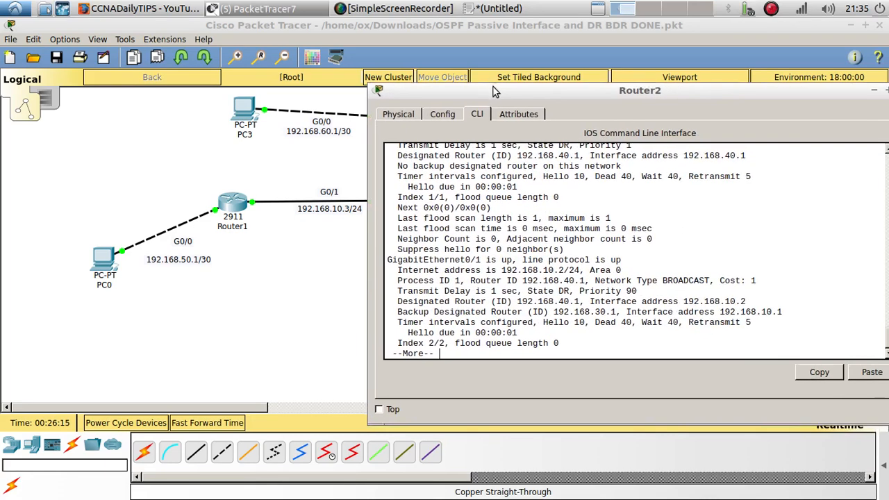
key(Return)
key(Return)
key(Return)
key(Return)
key(Return)
key(space)
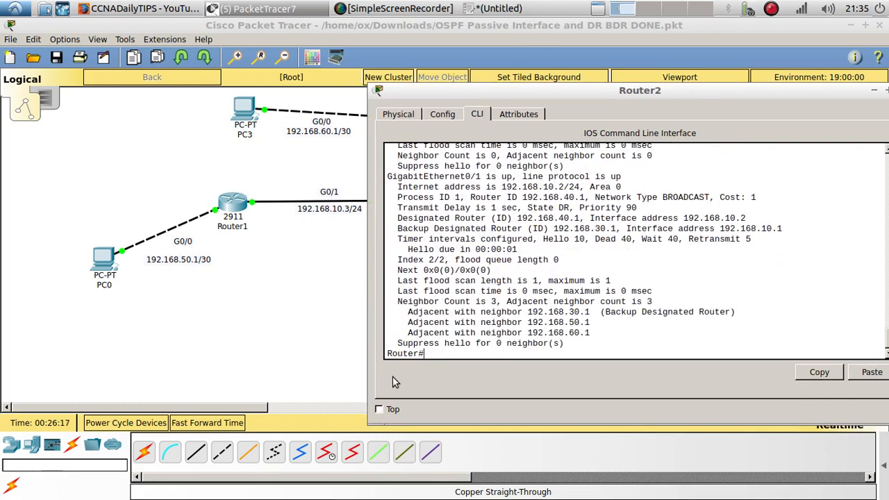
drag(375, 429, 291, 441)
key(Return)
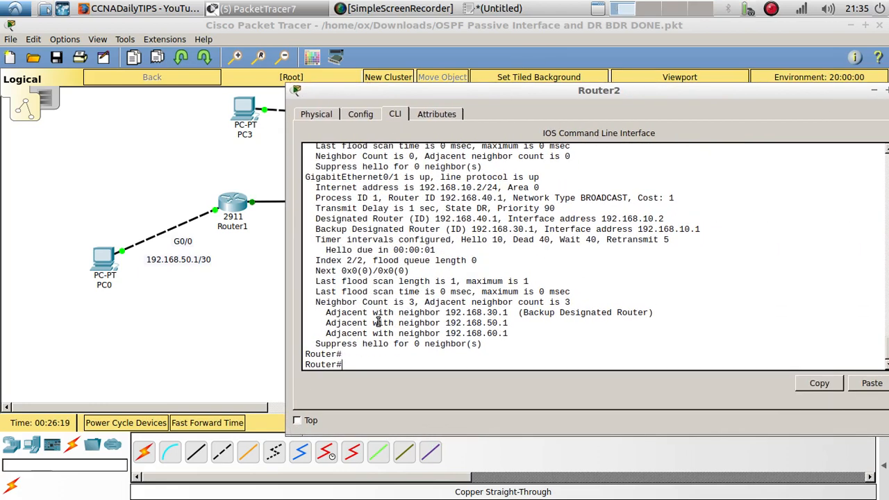
Examine the DR state in the GigabitEthernet0/1 section of Router2's output, and return to the topology.
scroll(378, 322, up, 4)
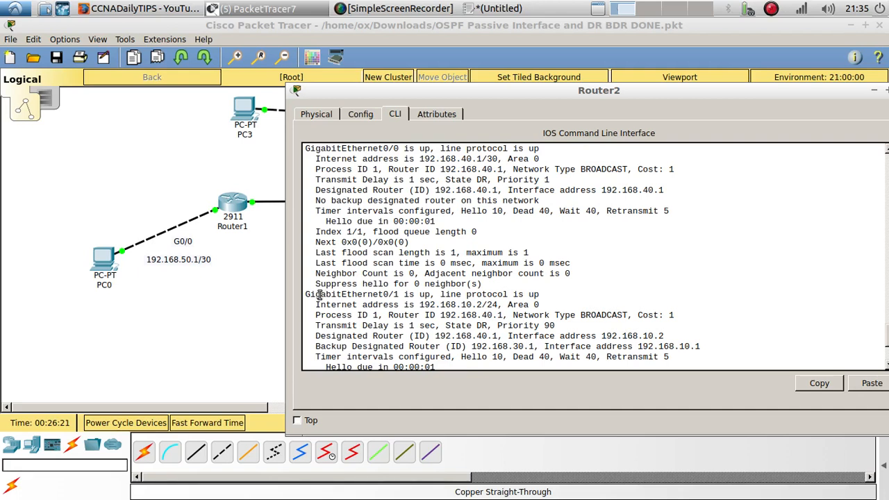
drag(304, 296, 540, 296)
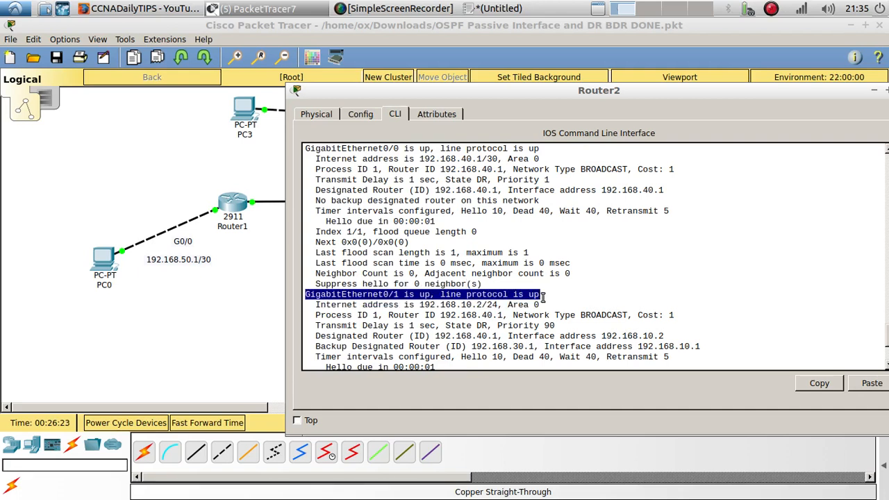
double_click(482, 325)
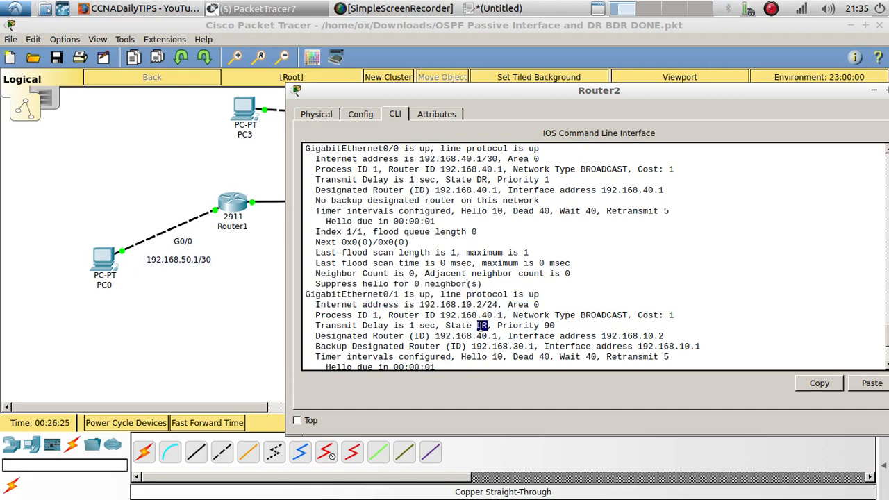
click(272, 345)
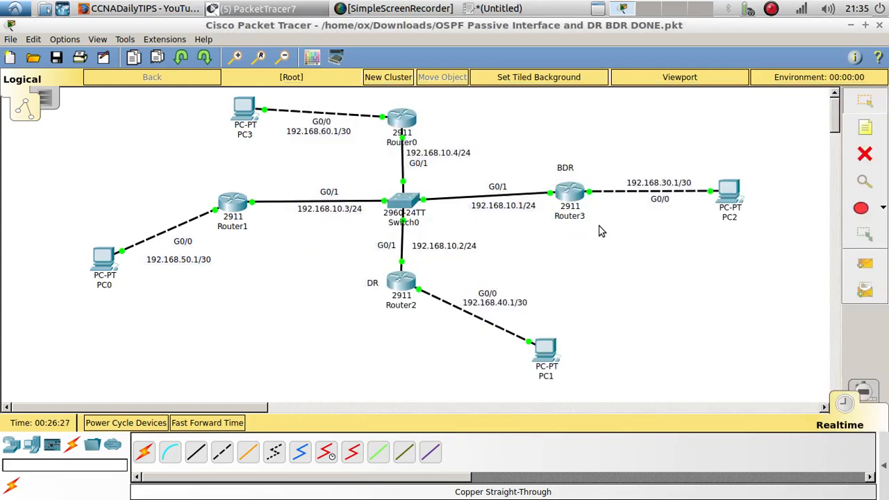
Open Router3's CLI and exit configuration mode with end.
click(571, 201)
key(Return)
key(Return)
text(end)
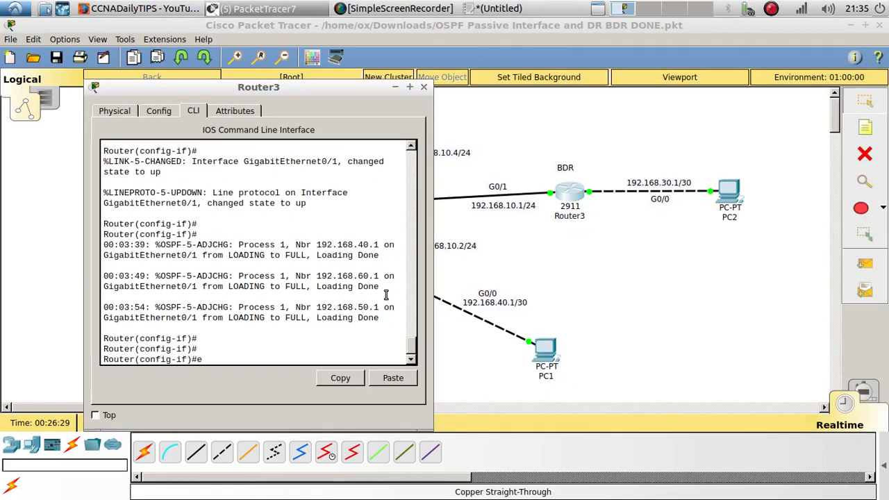
key(Return)
key(Return)
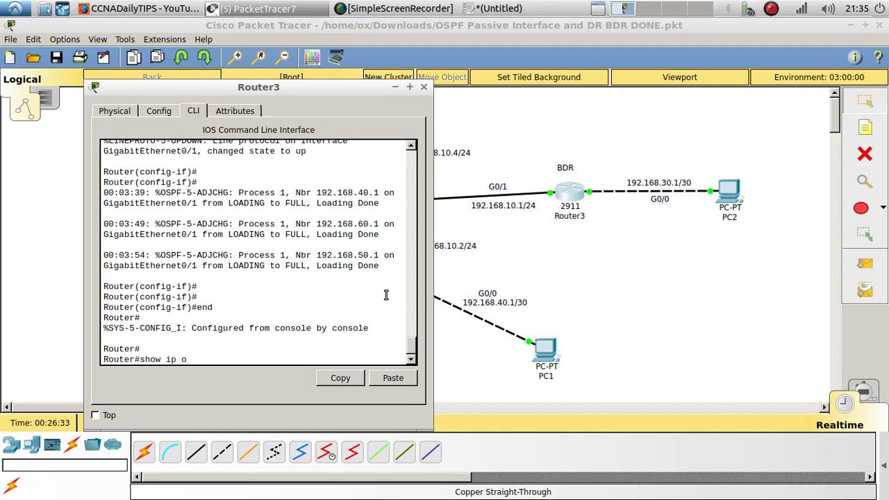
Display Router3's OSPF interface details with show ip ospf interface.
text(show ip o)
key(Tab)
text(i)
key(Return)
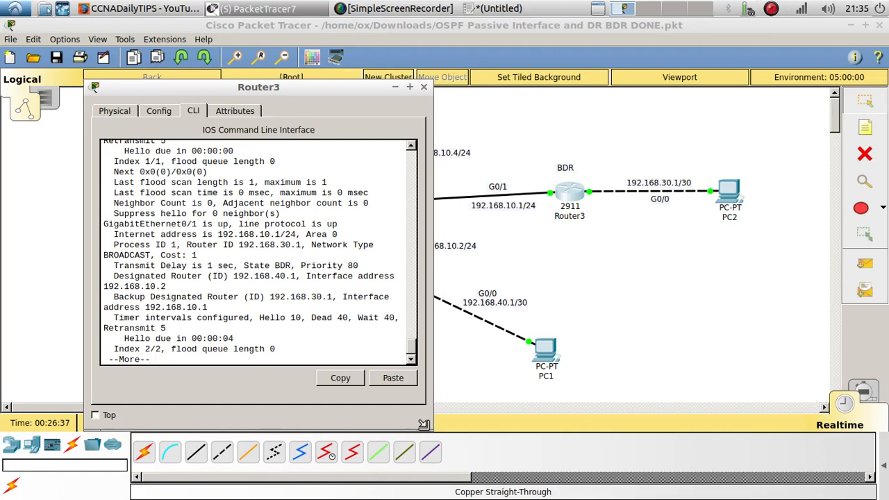
Widen the Router3 window, page to the end of the output, and highlight the GigabitEthernet0/1 status line.
drag(423, 432, 559, 425)
key(Return)
key(space)
key(Return)
key(Return)
key(Return)
key(Return)
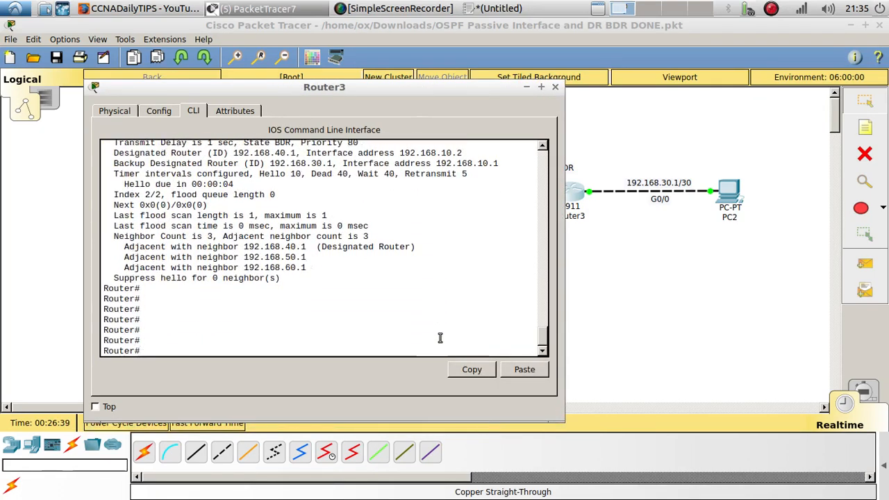
scroll(479, 300, up, 5)
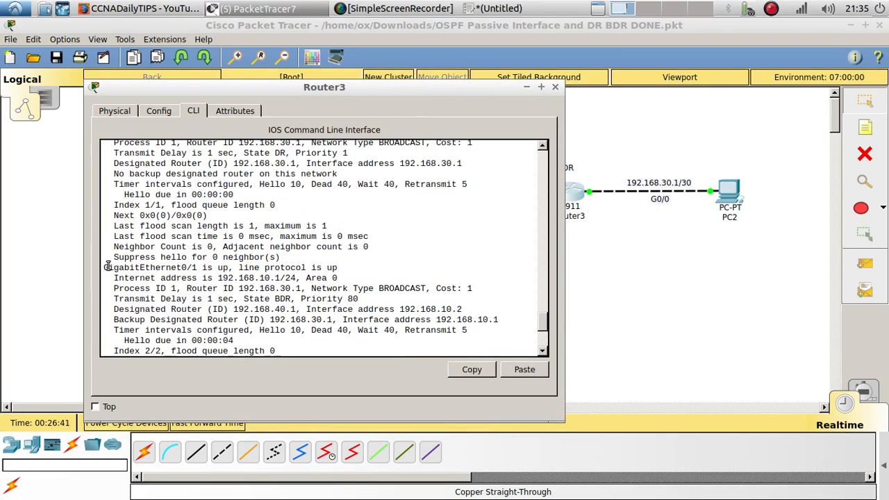
drag(104, 268, 342, 270)
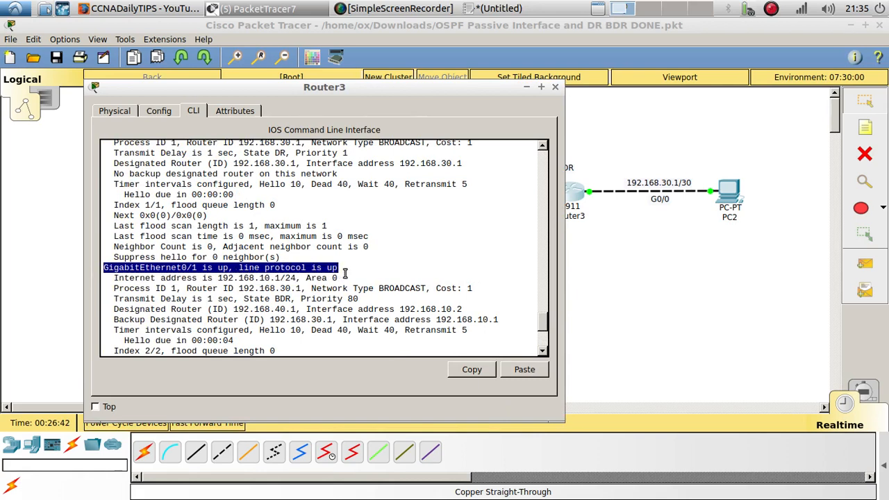
Highlight the state and priority in Router3's GigabitEthernet0/1 section, recheck Router2's output, and return to the topology.
double_click(283, 299)
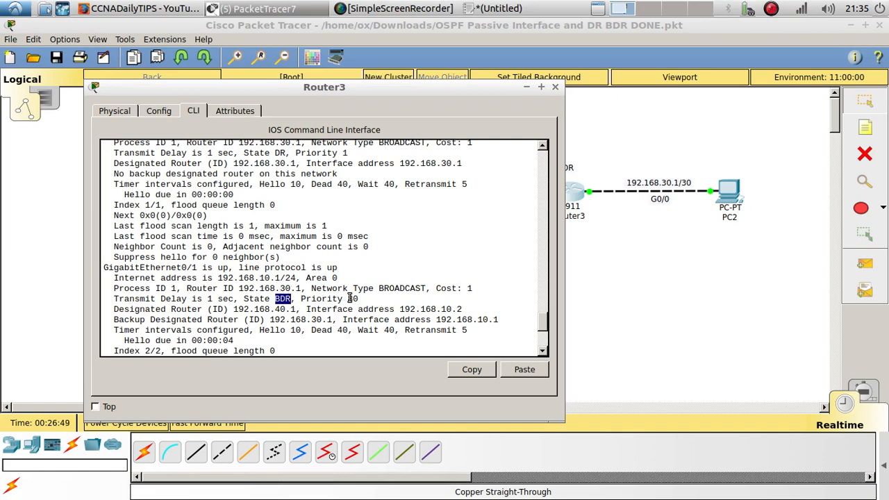
drag(350, 298, 365, 292)
click(596, 288)
click(395, 281)
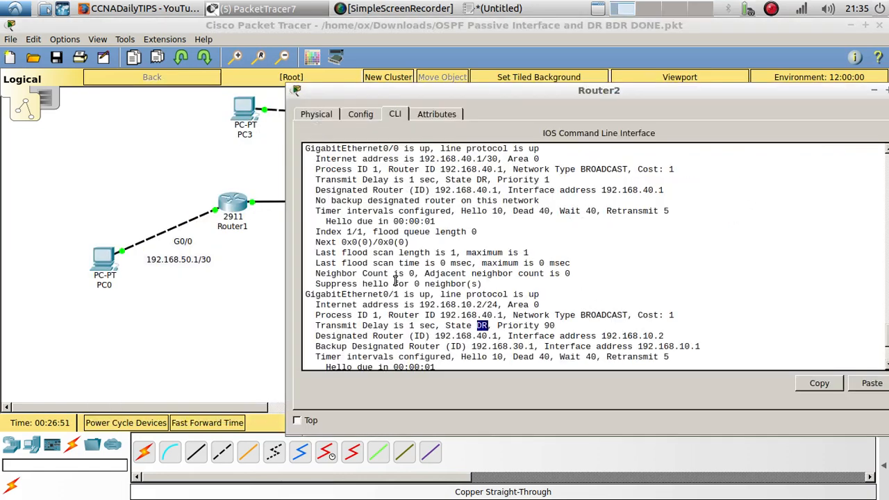
click(549, 330)
Open Router1's CLI and exit configuration mode with end.
click(232, 212)
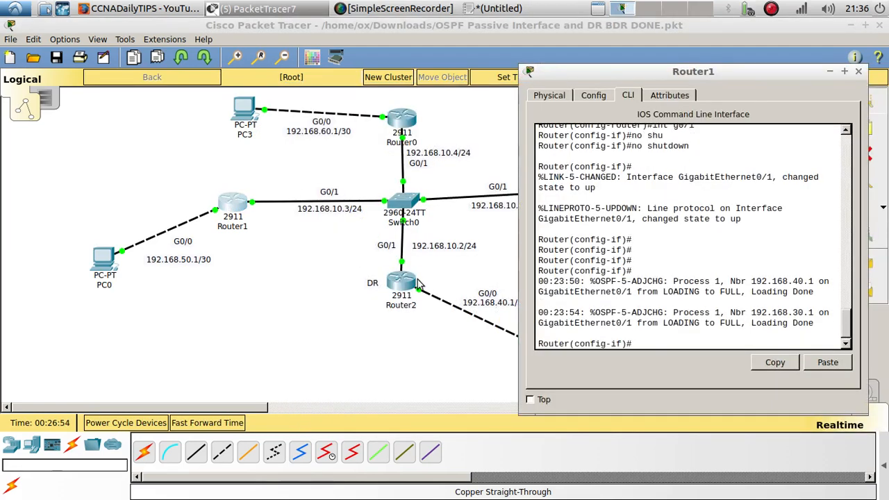
key(Return)
text(end)
key(Return)
key(Return)
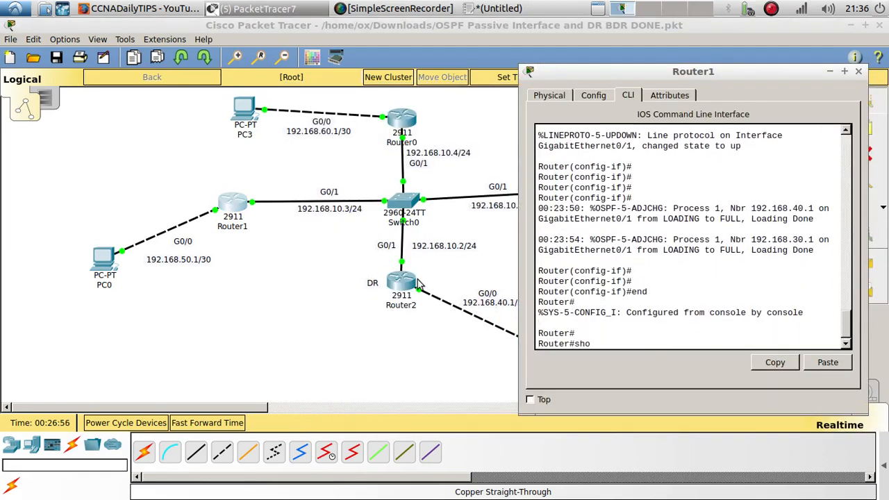
Display Router1's OSPF interface details with show ip ospf interface and widen the Router1 window.
text(show ip ospf in)
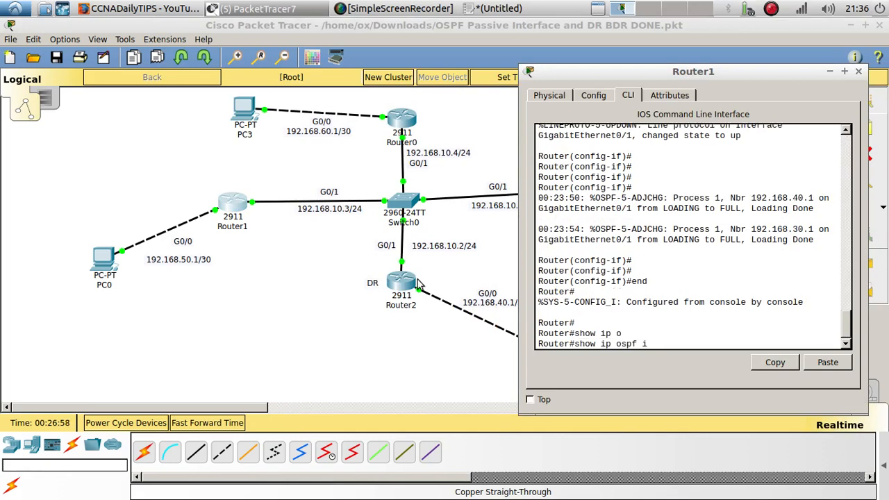
key(Return)
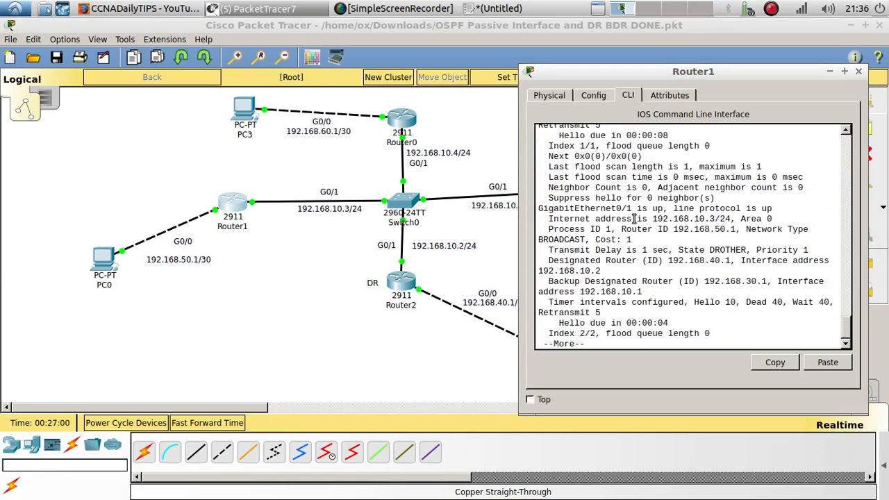
drag(526, 410, 341, 437)
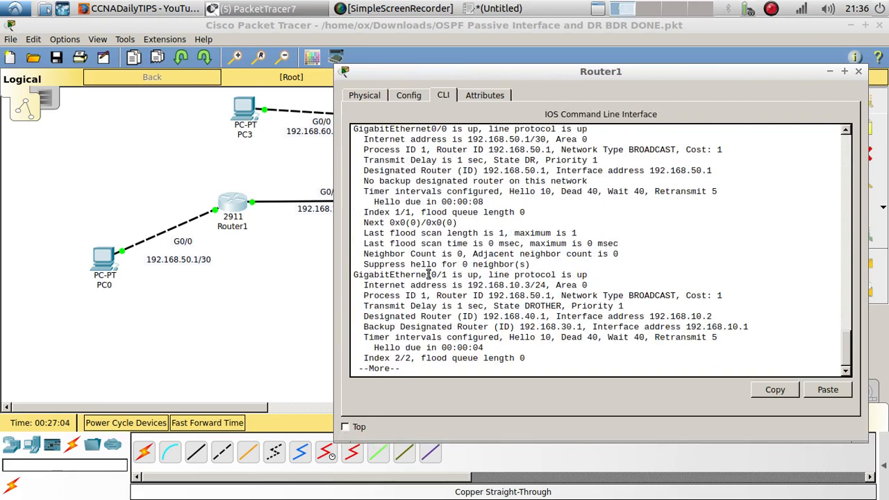
Highlight the OSPF state in the GigabitEthernet0/1 section of Router1's output, and return to the topology.
drag(427, 274, 459, 278)
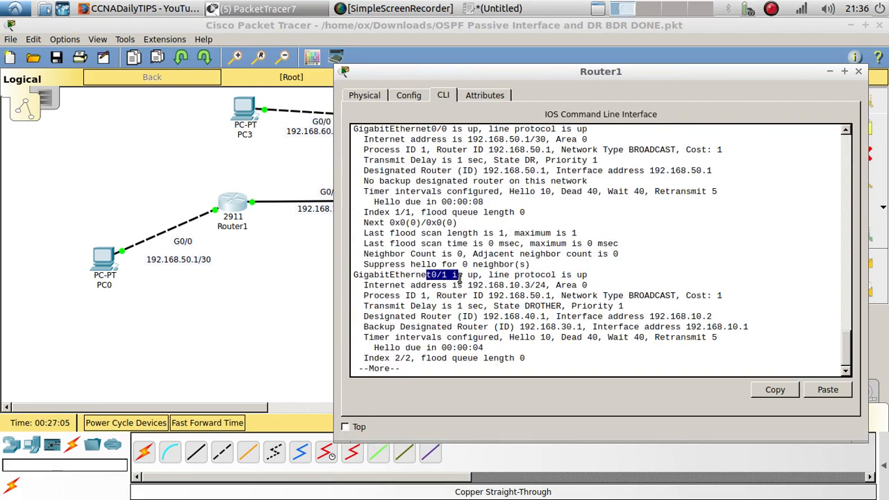
double_click(527, 306)
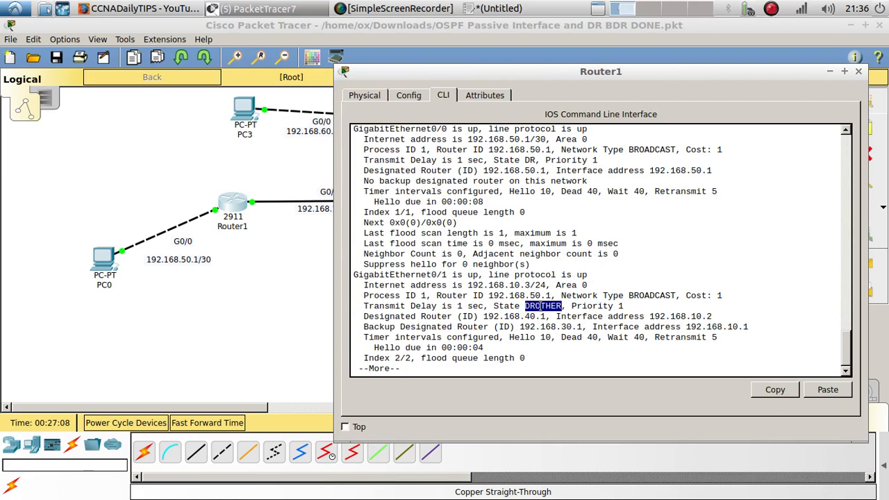
click(296, 301)
Open Router0's CLI and leave configuration mode with end.
click(406, 127)
key(Return)
key(Return)
key(Return)
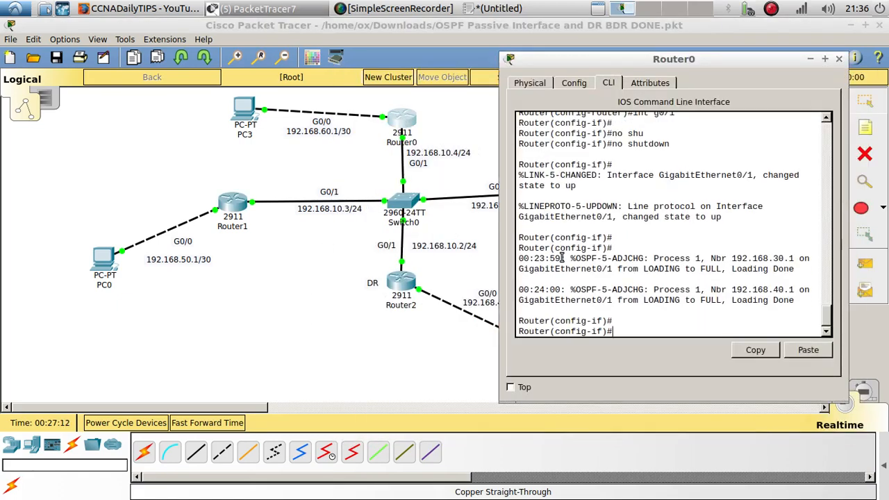
text(en)
key(Return)
text(end)
key(Return)
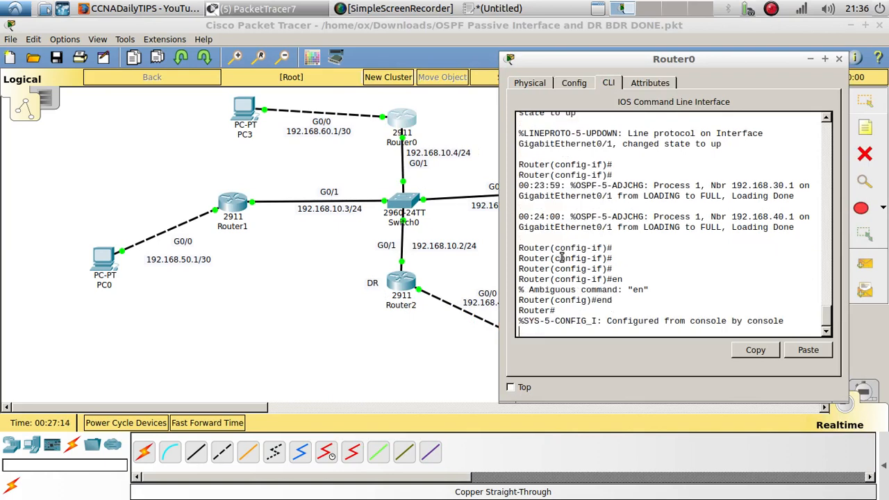
Display Router0's OSPF interface details with show ip ospf interface.
text(show i)
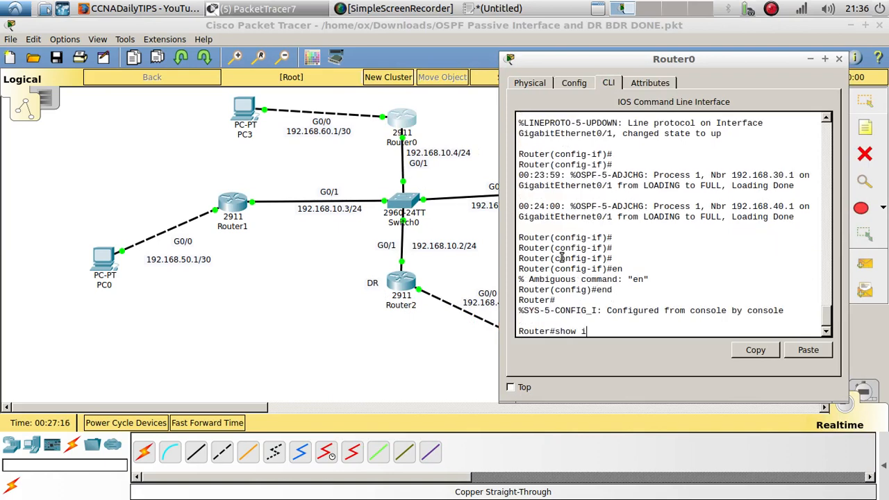
text(p o)
key(Tab)
text(in)
key(Return)
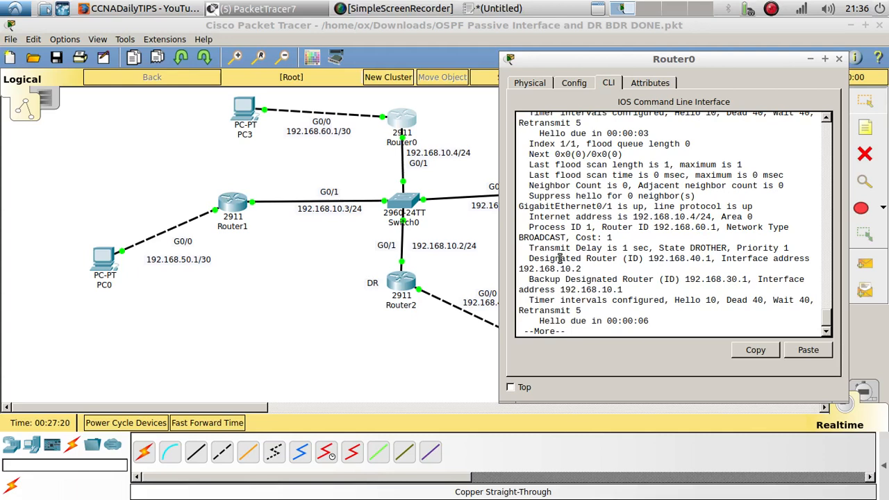
Widen the Router0 window and page further through the OSPF interface output.
drag(501, 402, 391, 420)
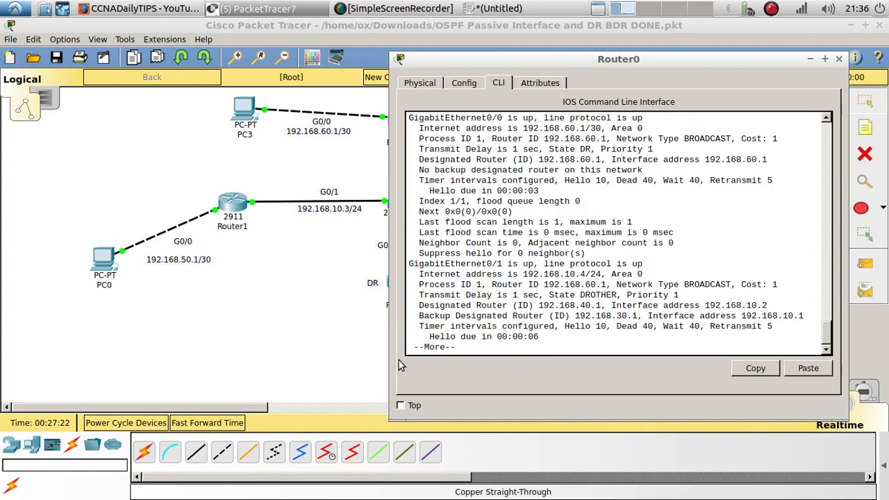
click(436, 318)
key(Return)
key(Return)
key(Return)
key(Return)
key(Return)
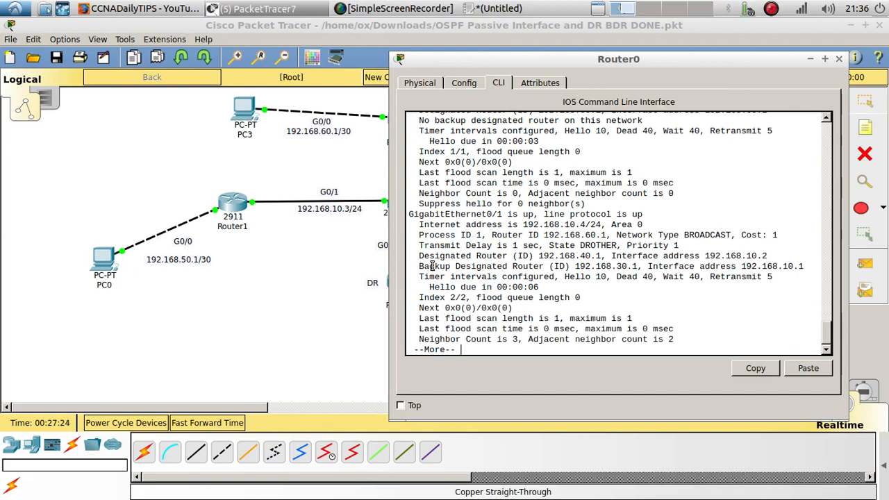
Highlight GigabitEthernet0/1's state and backup designated router ID in Router0's output, and return to the topology.
drag(409, 214, 503, 207)
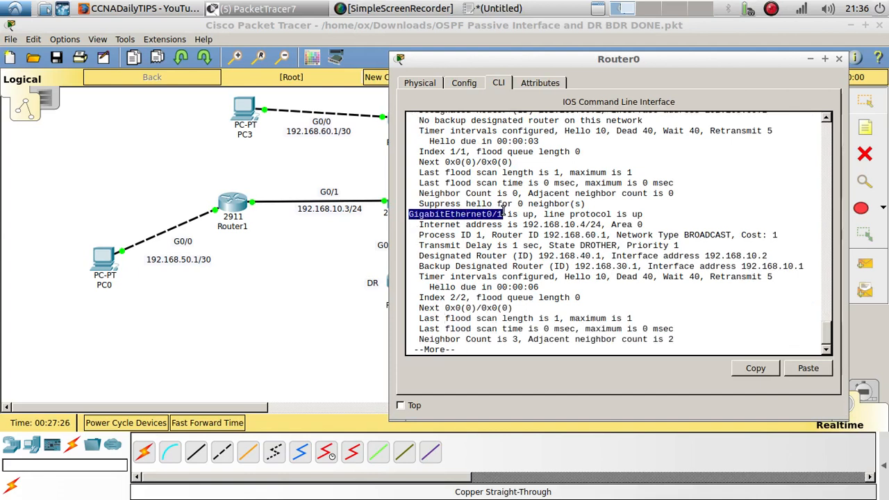
double_click(601, 242)
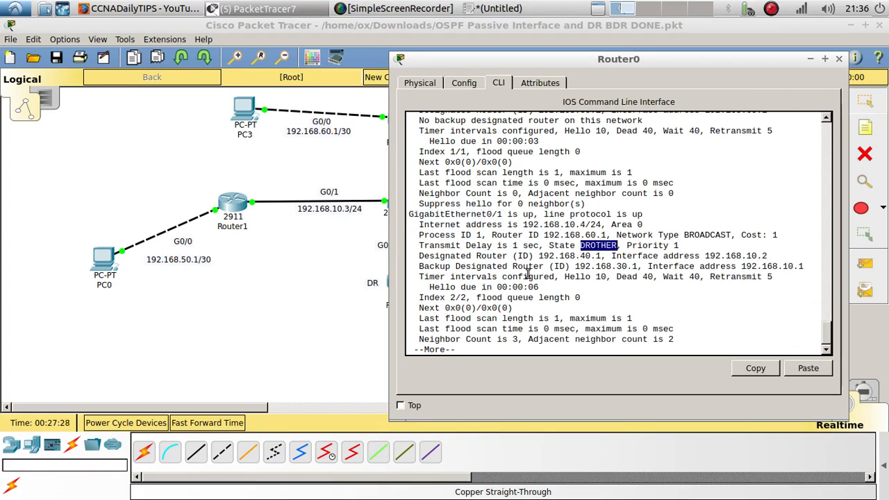
drag(459, 266, 627, 270)
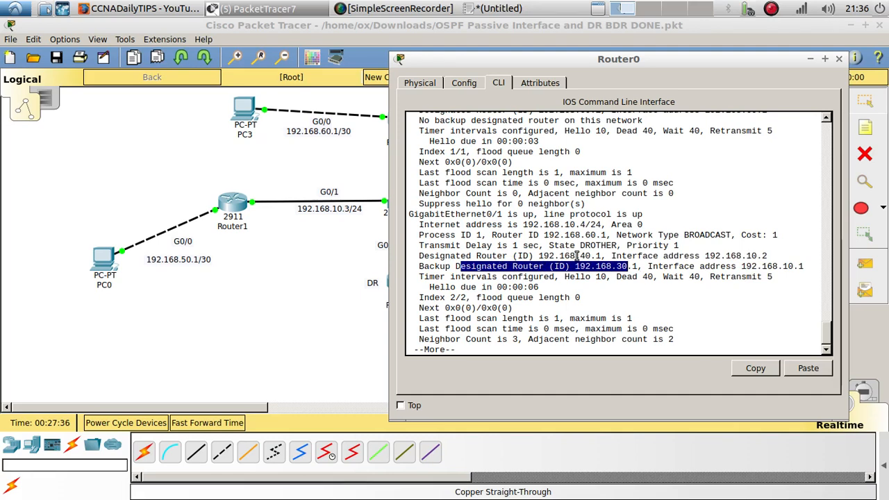
click(331, 364)
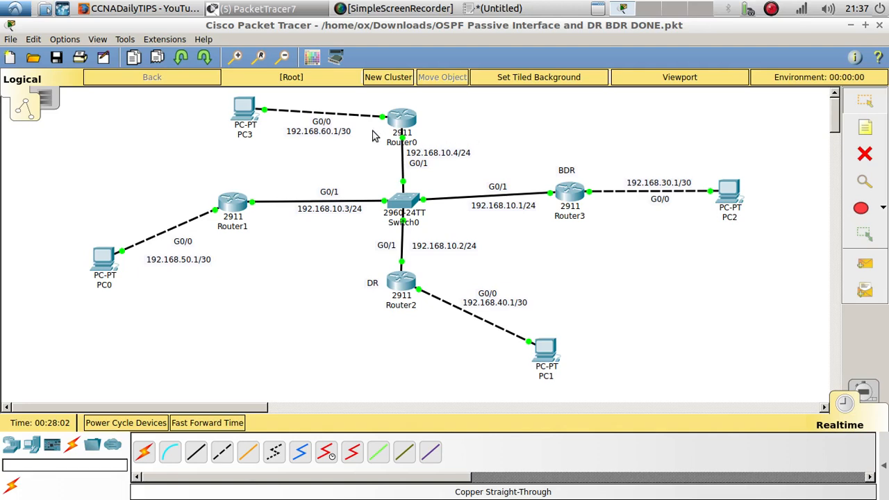
Reopen Router0's CLI, move its window clear of the routers, and page to the end of the OSPF interface output.
mouse_move(248, 111)
mouse_down()
mouse_move(239, 102)
mouse_move(254, 117)
mouse_move(250, 110)
mouse_up()
click(404, 122)
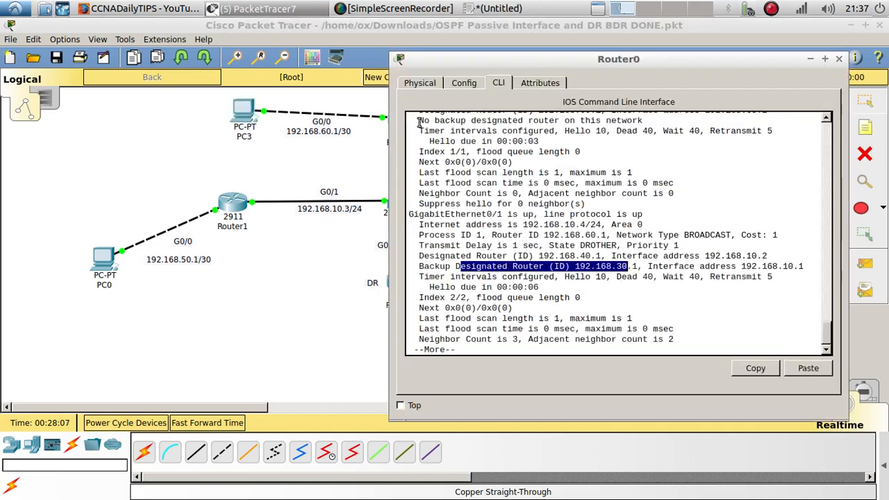
drag(495, 70, 550, 82)
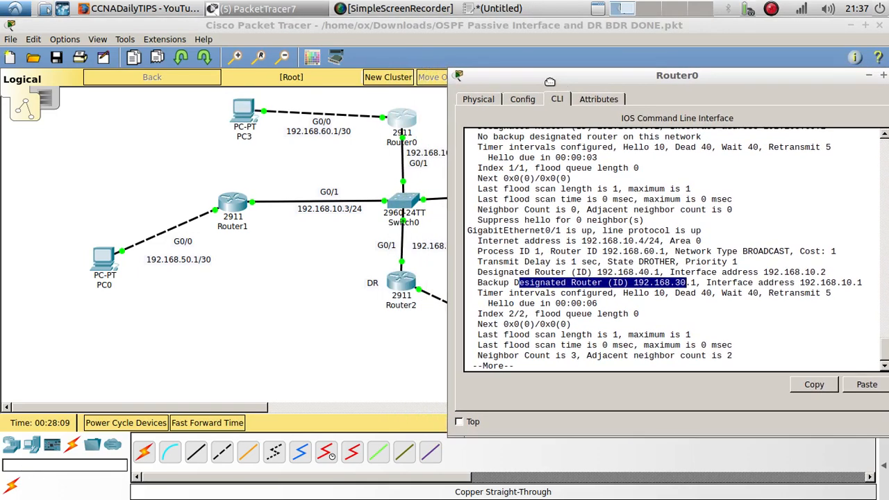
click(585, 273)
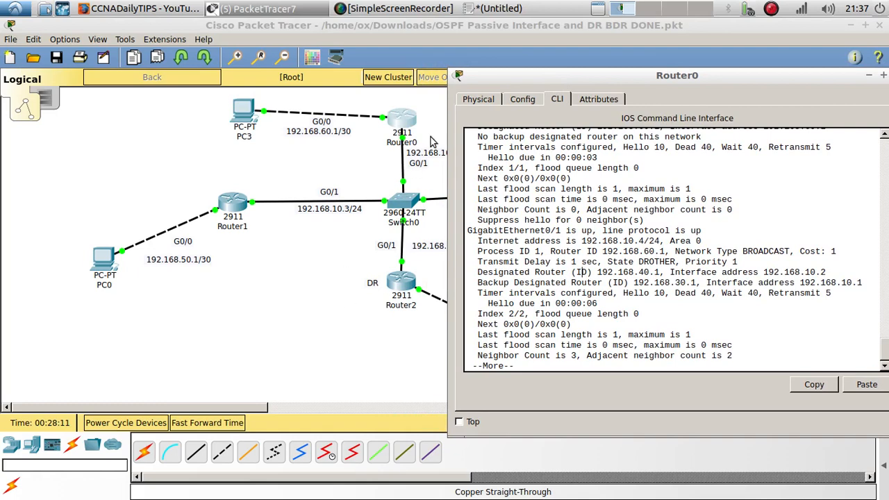
key(Return)
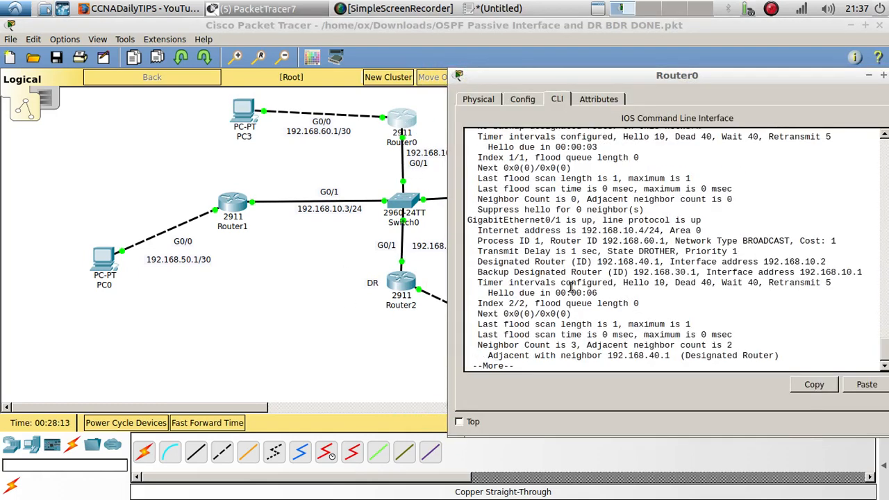
key(Return)
key(Return)
key(Return)
key(Return)
key(Return)
key(Return)
key(Return)
key(Return)
key(Return)
key(Return)
key(Return)
key(Return)
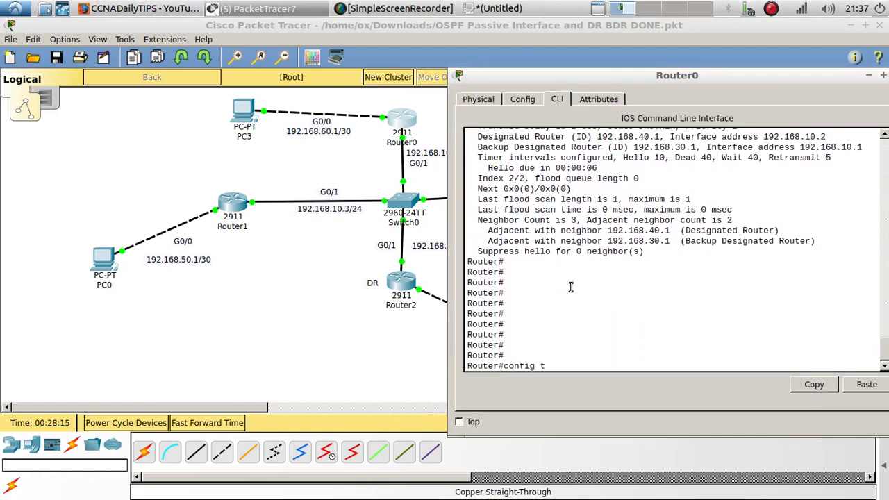
Enter global configuration on Router0 with config t and open OSPF process 1 with router ospf 1.
text(config t)
key(Return)
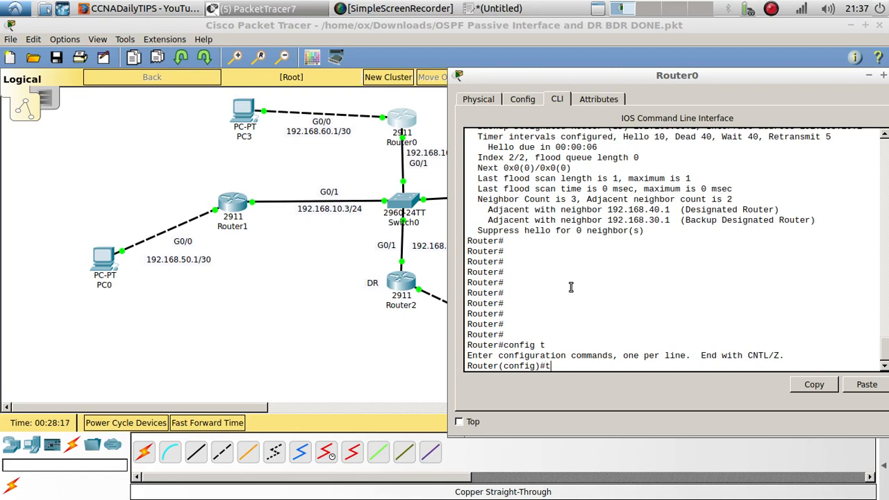
text(rou)
key(Tab)
text(o)
key(Tab)
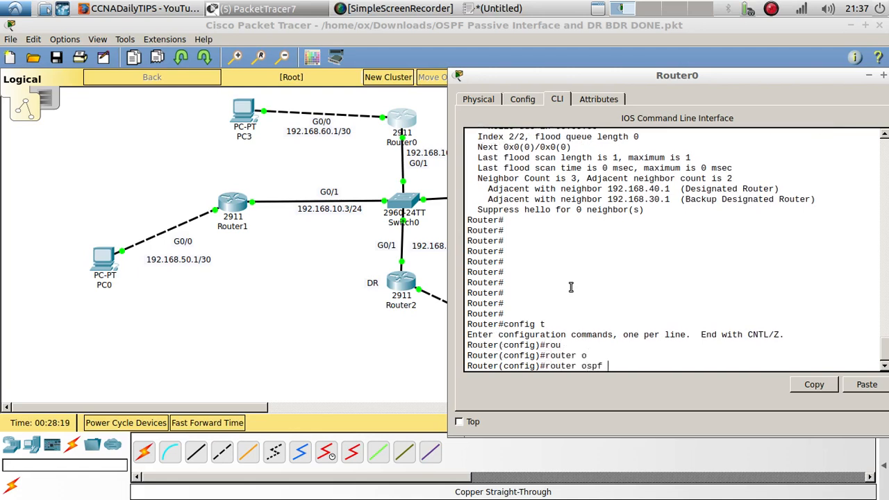
text(1)
key(Return)
key(Return)
key(Return)
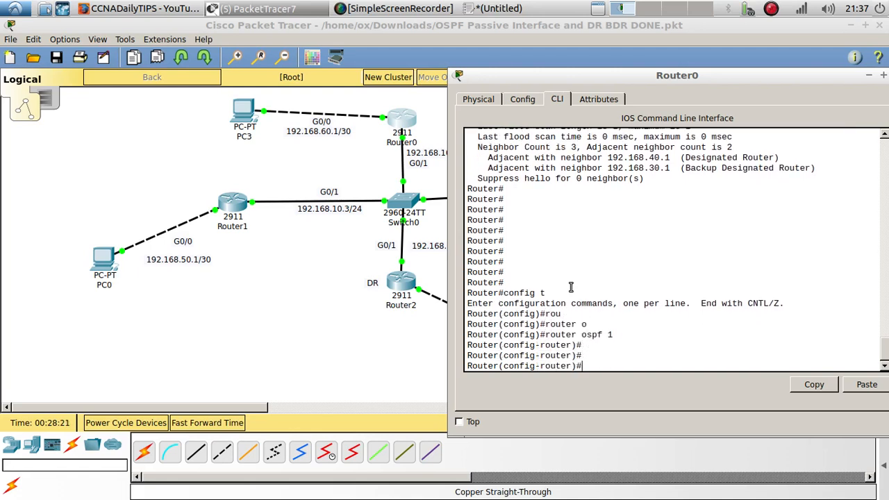
Make g0/1 passive in Router0's OSPF process with passive-interface g0/1, and highlight the command and the OSPF neighbor messages.
text(pa)
key(Tab)
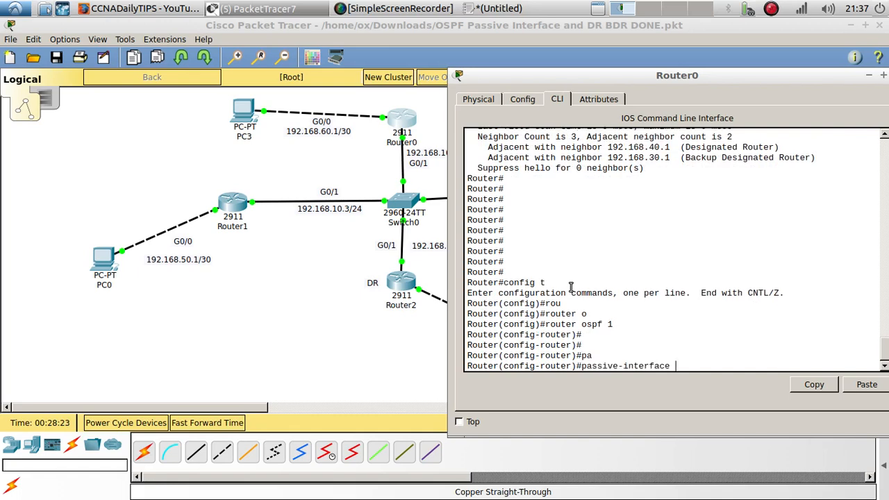
text(g0/1)
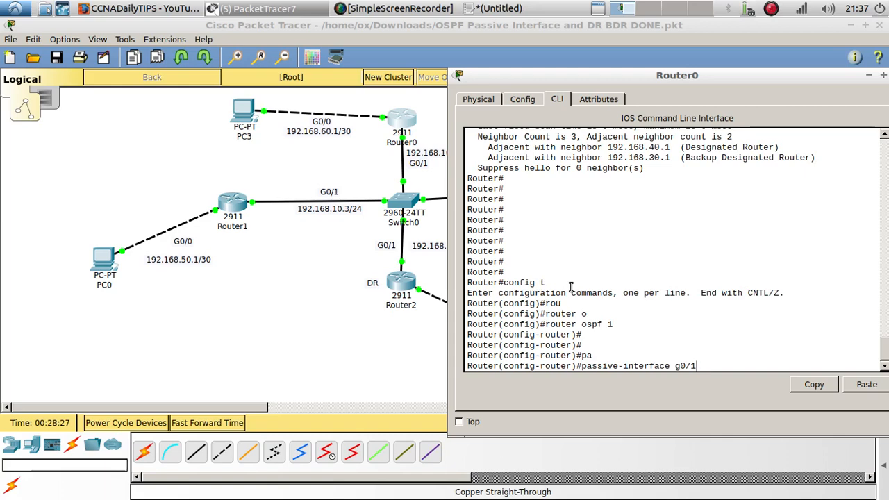
key(Return)
key(Return)
key(Return)
key(Return)
key(Return)
key(Return)
key(Return)
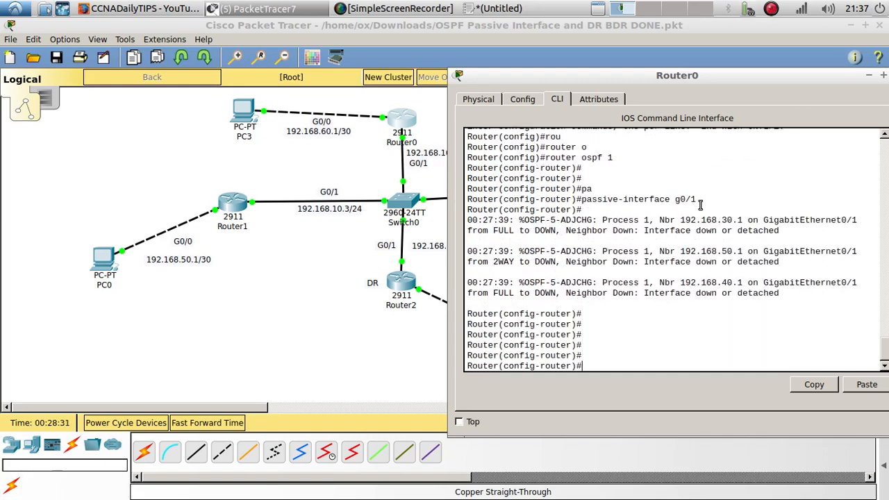
drag(696, 199, 582, 199)
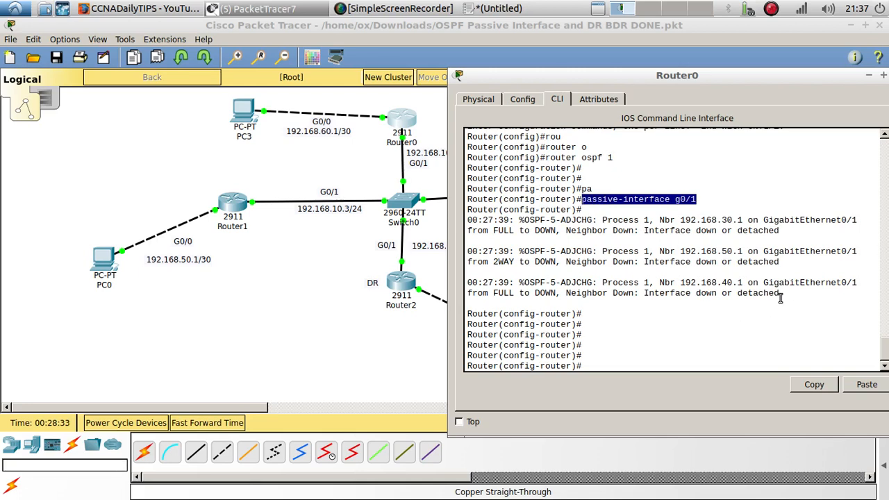
drag(780, 294, 468, 217)
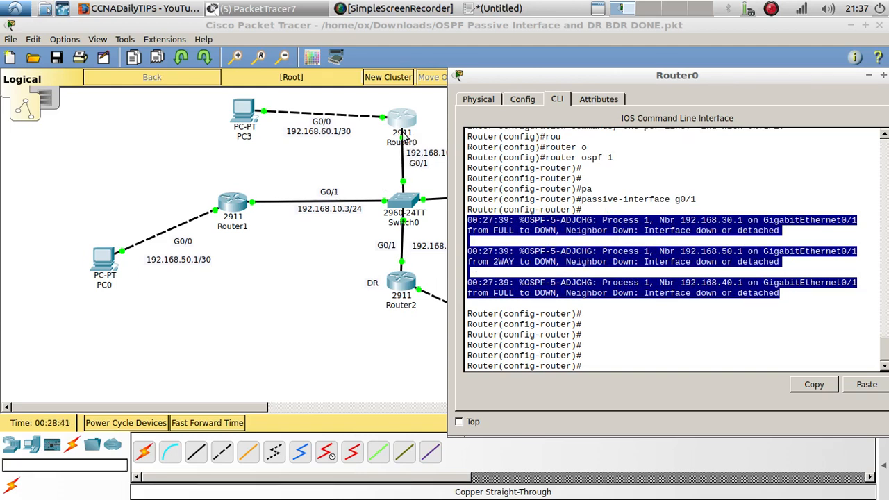
Open Router2's CLI, shift its window aside, and try the command show ip ne.
click(393, 286)
drag(500, 94, 608, 101)
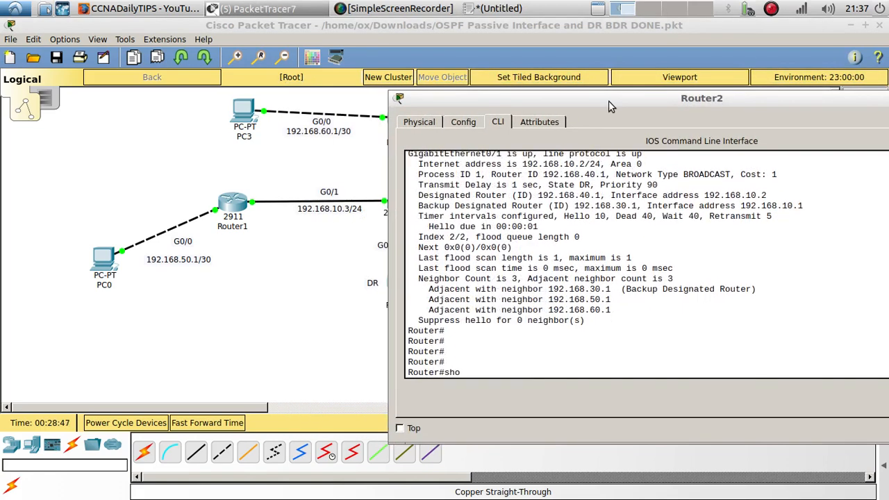
text(show ip ne)
key(Return)
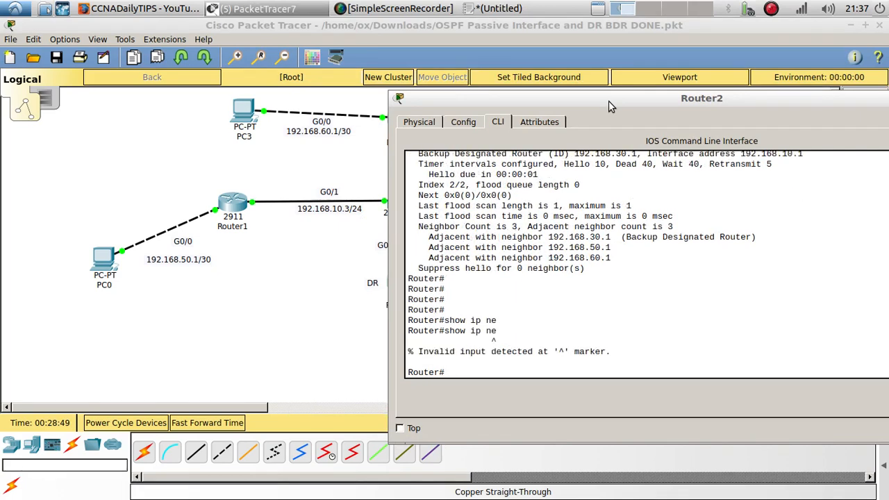
List Router2's OSPF neighbors with show ip ospf neighbor.
key(Up)
key(BackSpace)
text(o)
key(Tab)
text(n)
key(Tab)
key(Return)
key(Return)
key(Return)
key(Return)
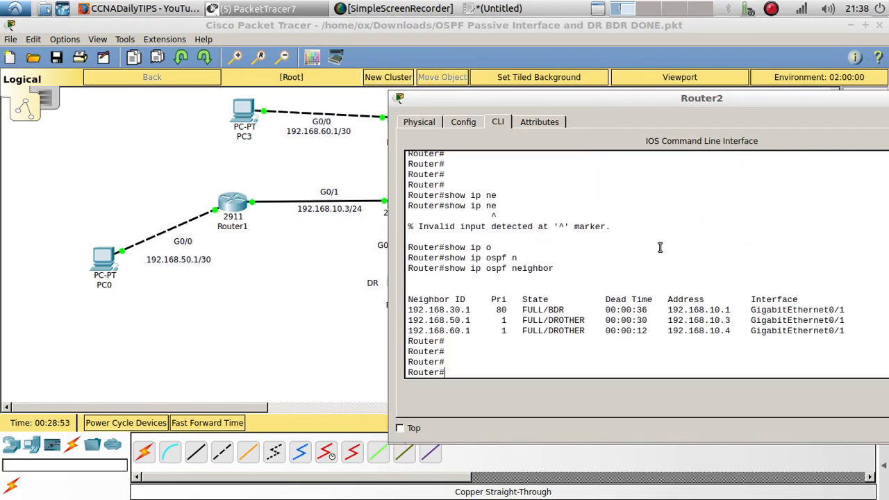
Highlight the neighbor entries in Router2's OSPF neighbor table and shift its window to uncover the topology.
drag(487, 331, 409, 309)
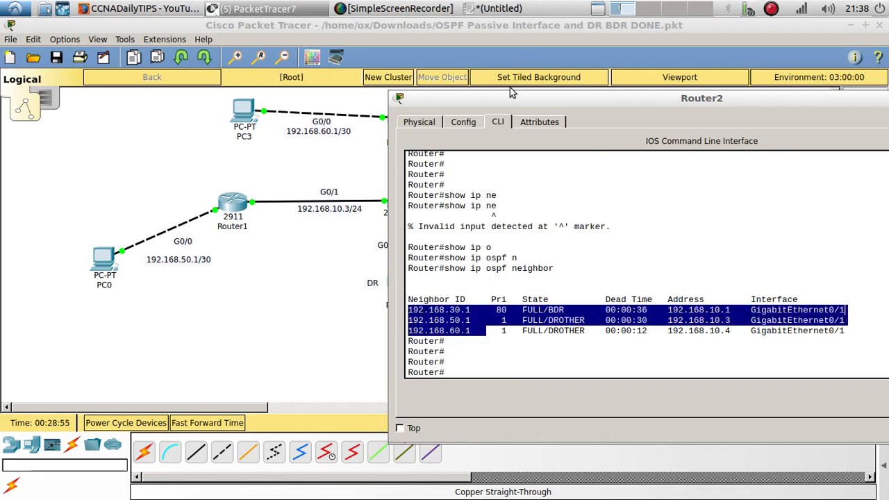
drag(495, 107, 629, 100)
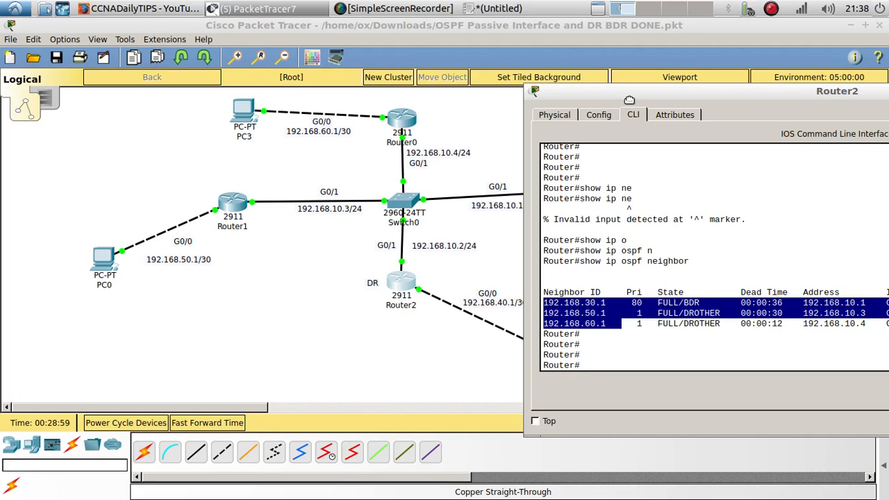
drag(629, 100, 537, 83)
Fast-forward the simulation time and list Router2's OSPF neighbors again with show ip ospf neighbor.
click(500, 304)
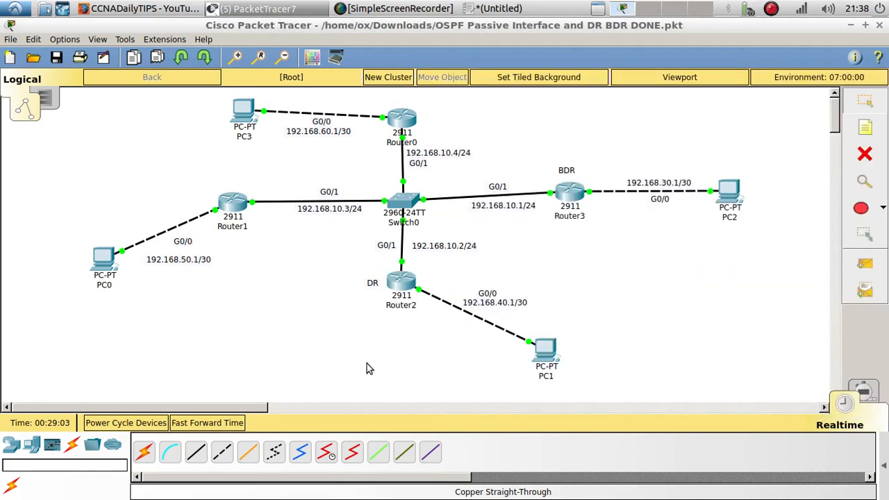
click(367, 363)
click(200, 428)
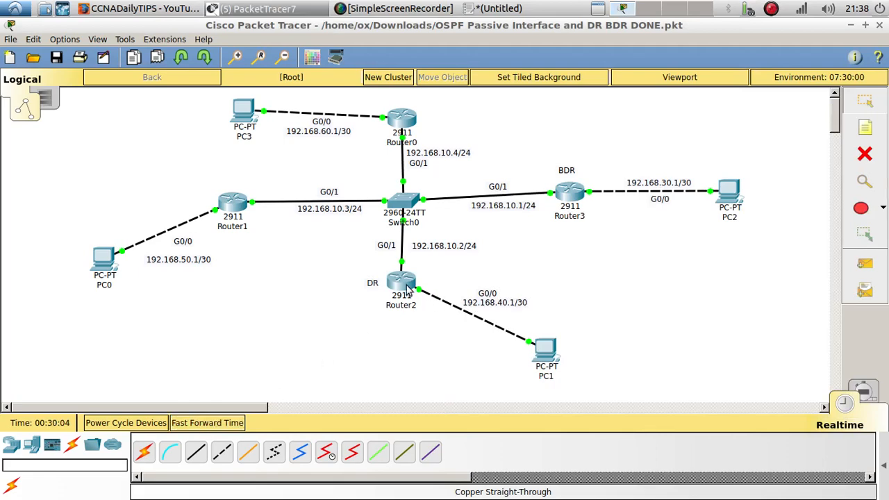
click(410, 289)
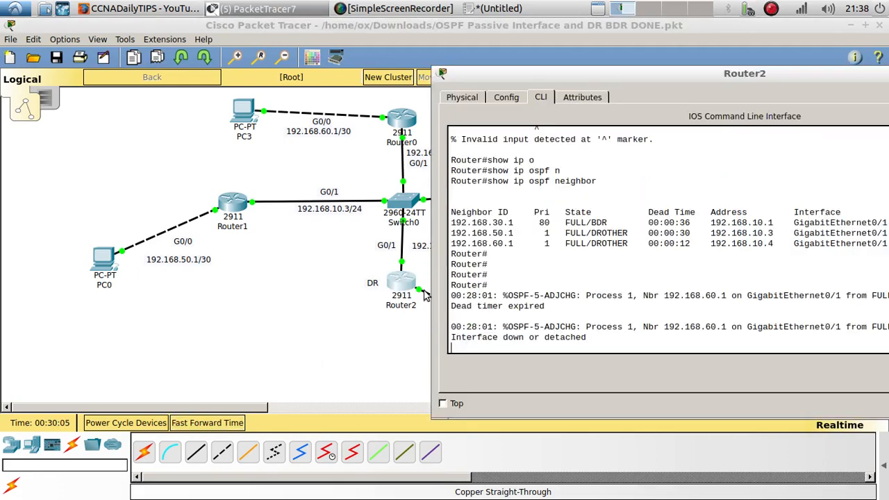
key(Return)
key(Up)
key(Return)
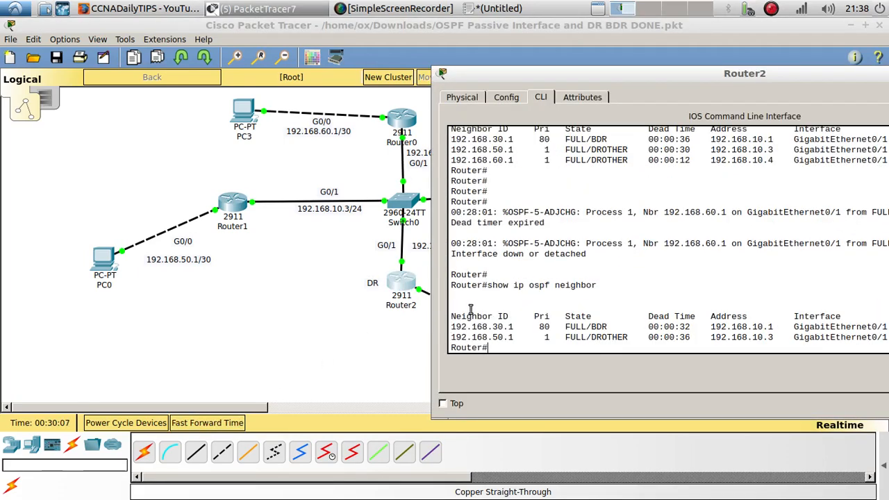
Examine Router2's OSPF adjacency messages and the remaining neighbors' states, highlighting the relevant text.
drag(591, 256, 452, 210)
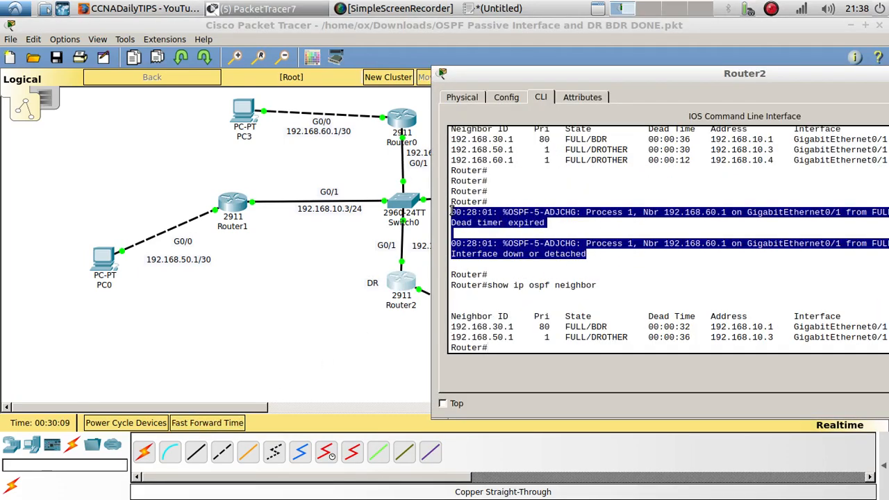
drag(525, 72, 425, 65)
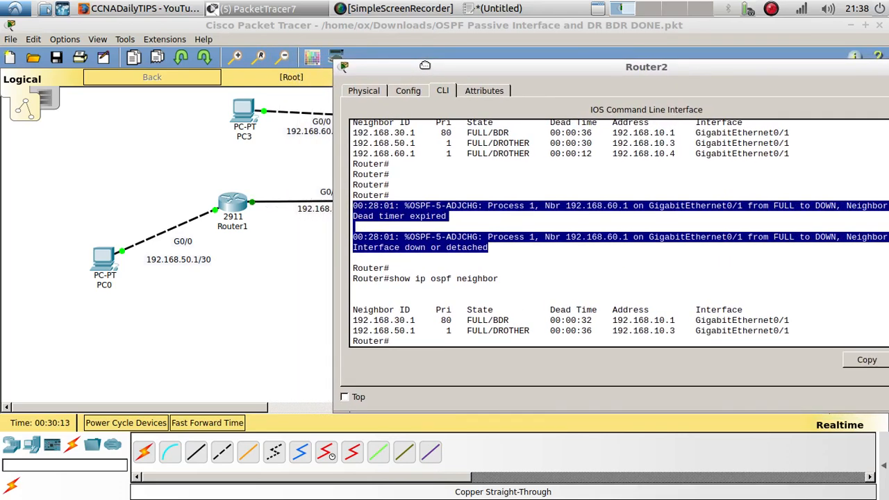
drag(499, 254, 357, 206)
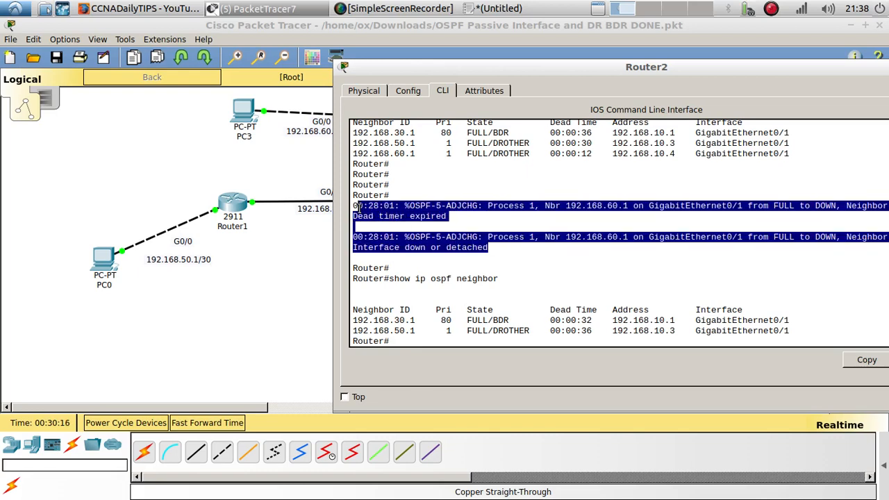
double_click(429, 215)
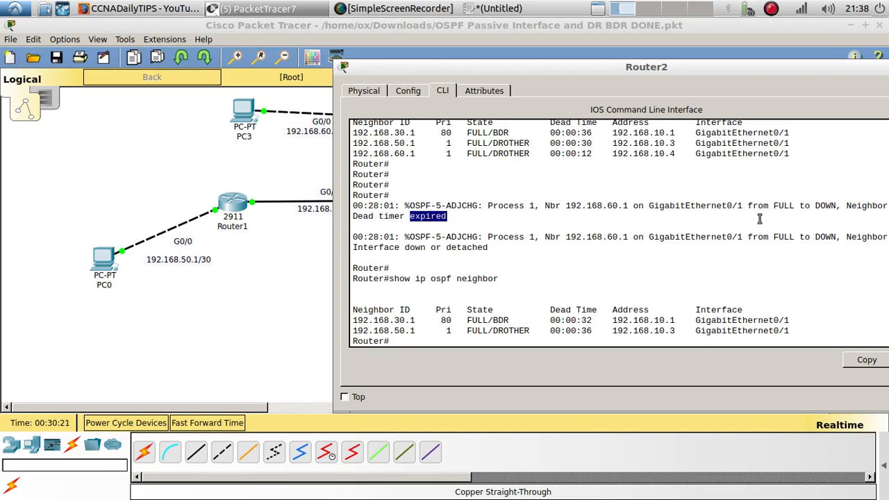
double_click(789, 205)
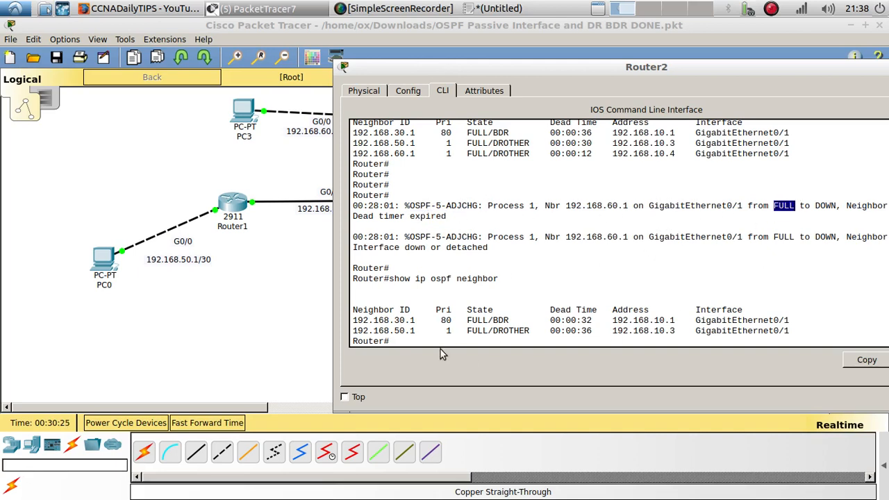
drag(466, 328, 535, 330)
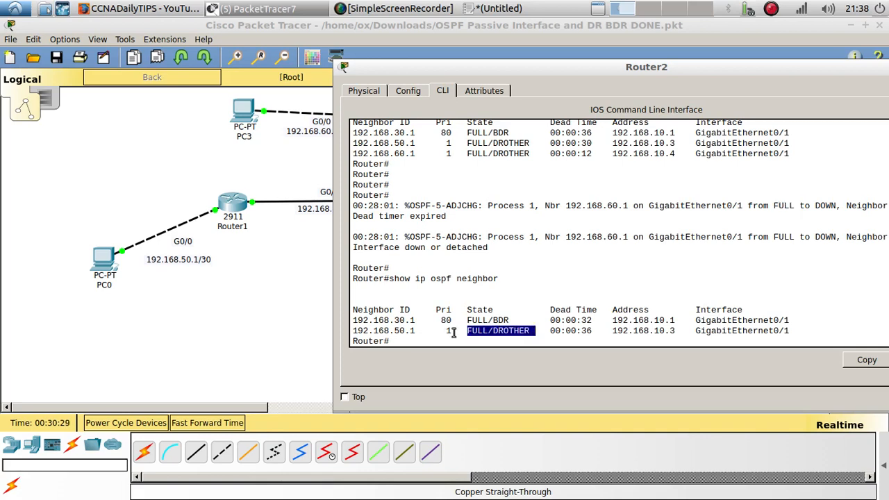
drag(466, 319, 508, 320)
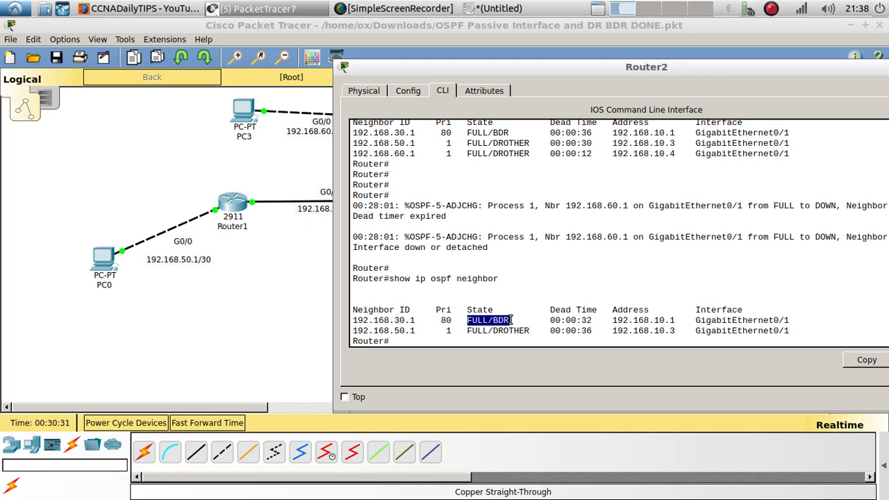
drag(446, 69, 561, 76)
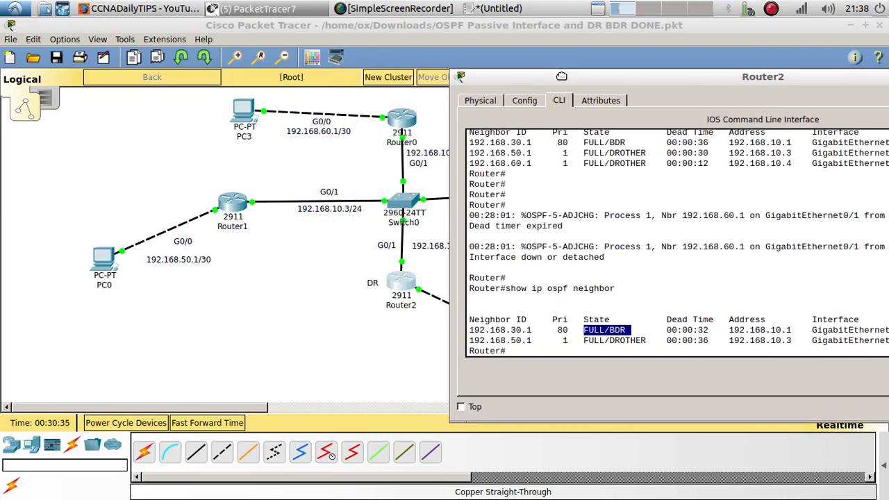
Remove the passive setting from g0/1 in Router0's OSPF process with no passive-interface g0/1.
click(410, 135)
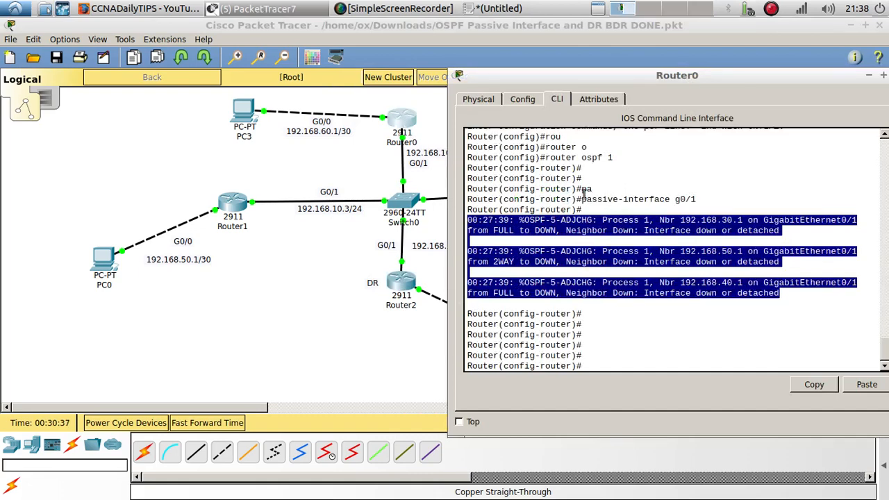
drag(589, 193, 650, 202)
click(608, 370)
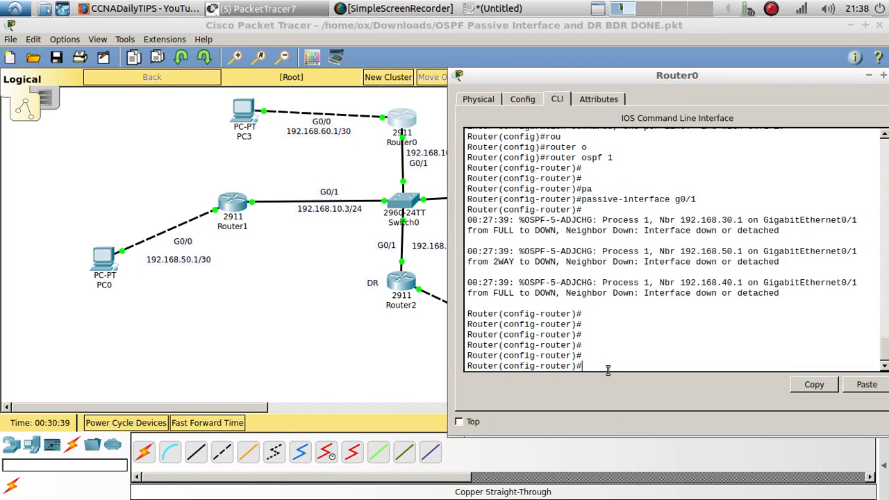
key(Up)
key(ctrl+a)
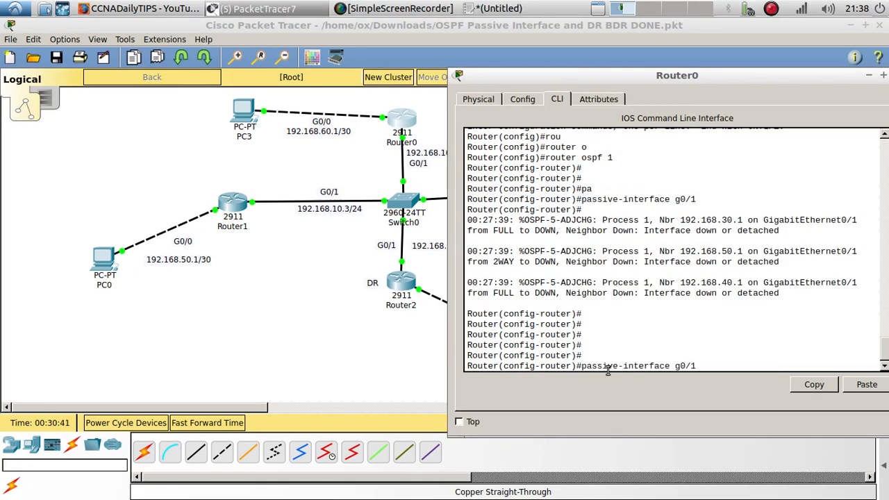
text(no)
key(Return)
key(Return)
key(Return)
key(Return)
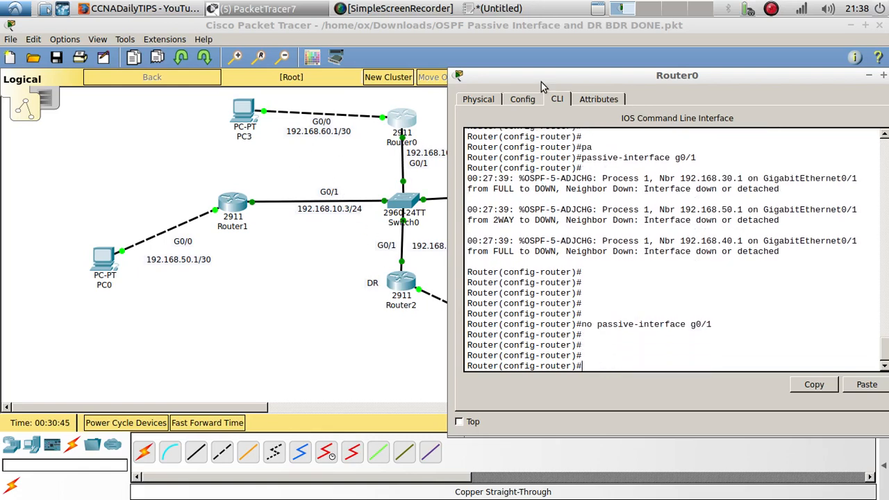
Shift Router0's window and highlight its new OSPF adjacency message for neighbor 192.168.30.1.
drag(542, 84, 665, 97)
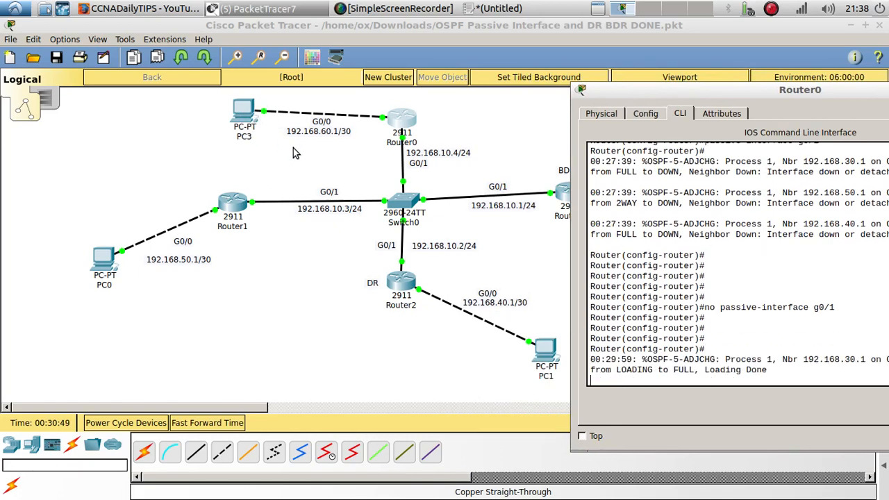
drag(654, 93, 483, 85)
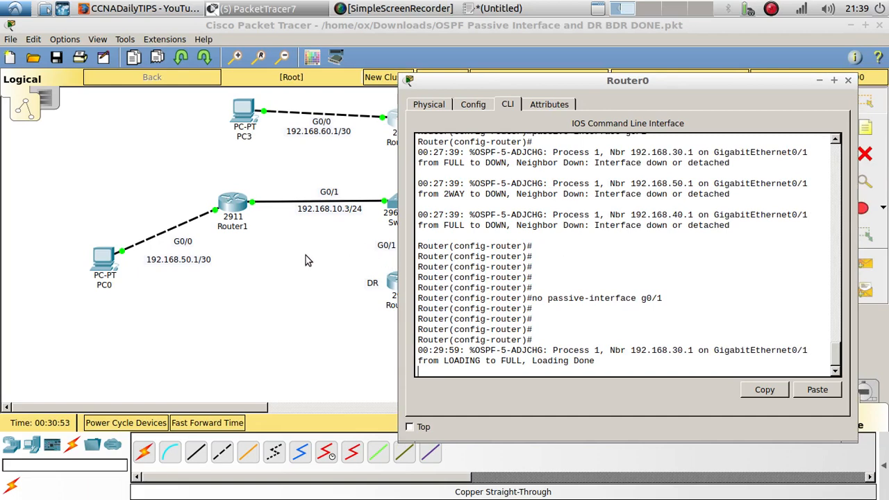
drag(598, 360, 414, 350)
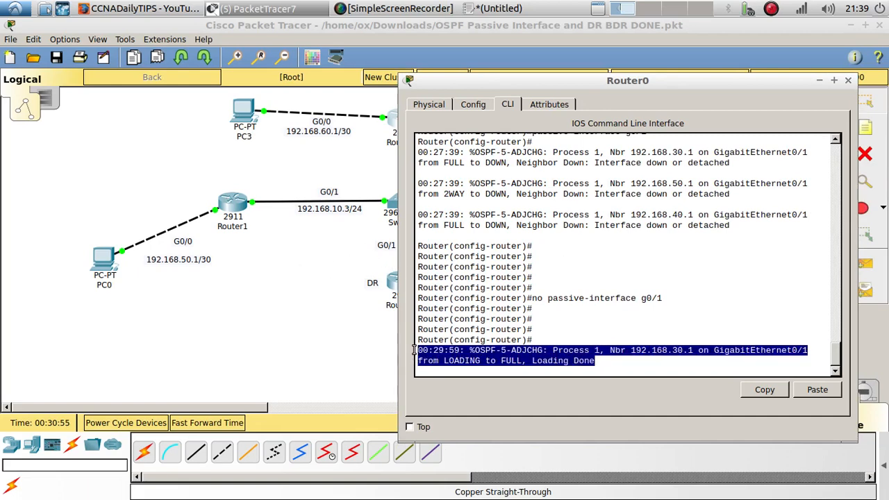
Relist Router2's OSPF neighbors with show ip ospf neighbor and highlight the 192.168.60.1 neighbor ID.
click(367, 306)
click(415, 284)
key(Up)
key(Return)
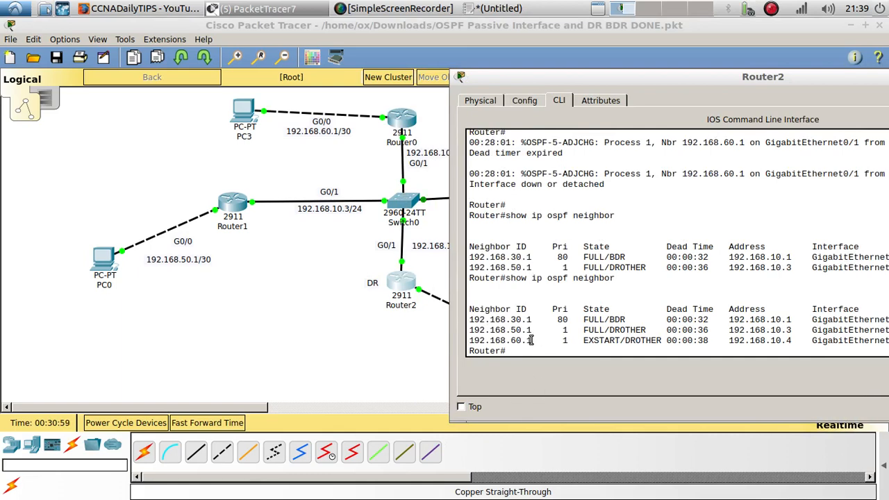
drag(532, 340, 469, 340)
click(353, 355)
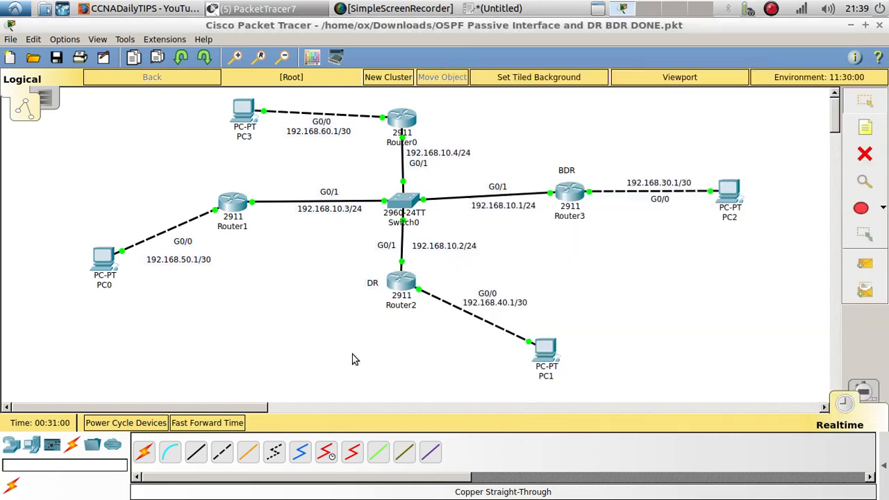
Make g0/0 passive in Router0's OSPF process with passive-interface g0/0.
click(393, 120)
drag(500, 82, 562, 68)
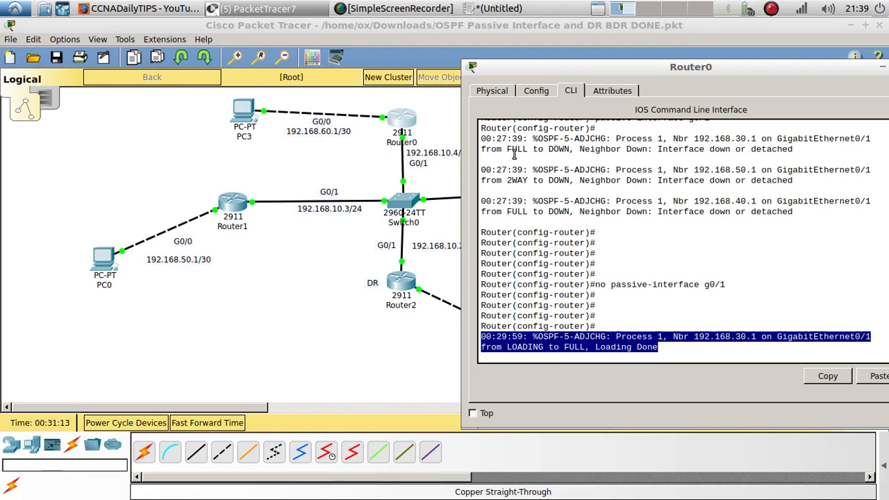
key(Return)
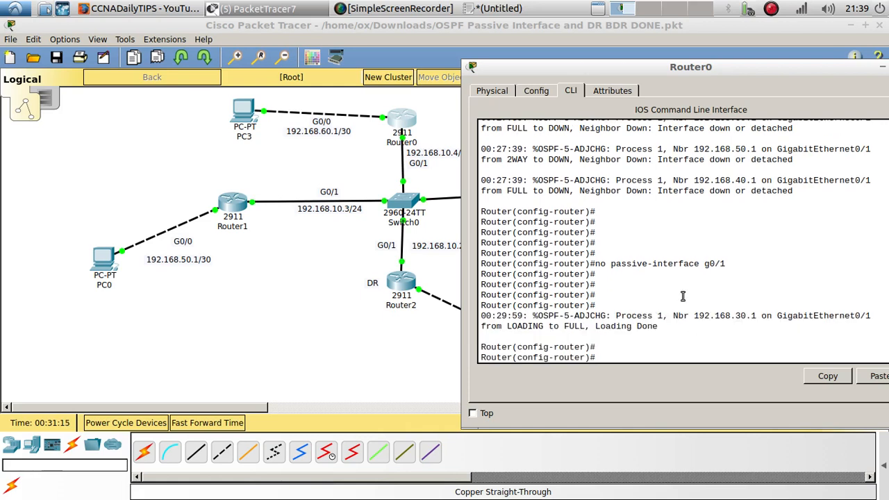
key(Up)
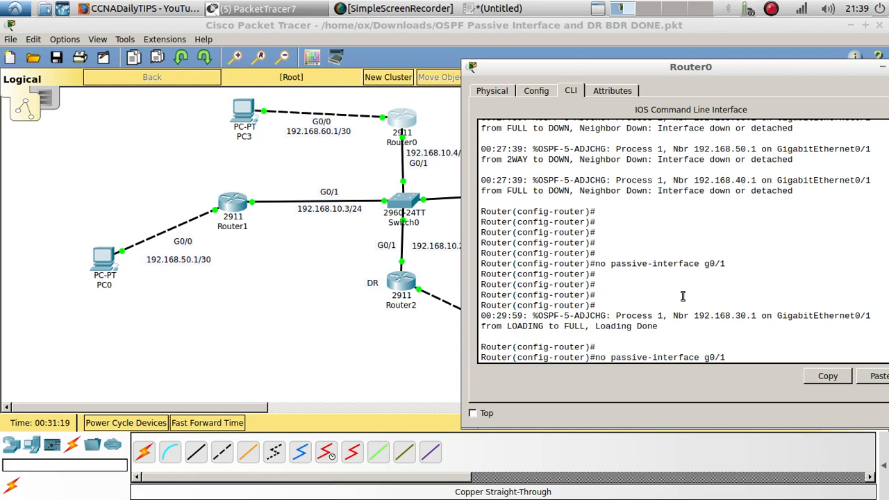
key(Home)
key(Delete)
key(Delete)
key(Delete)
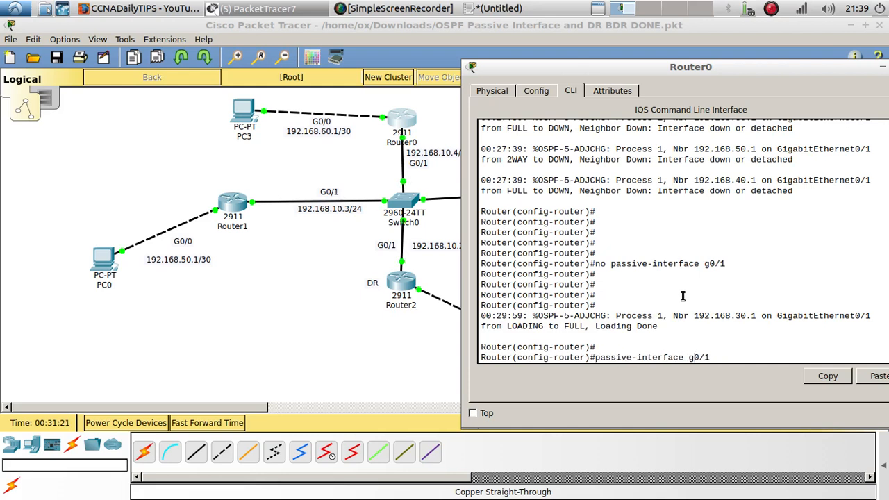
key(Return)
key(Return)
key(Return)
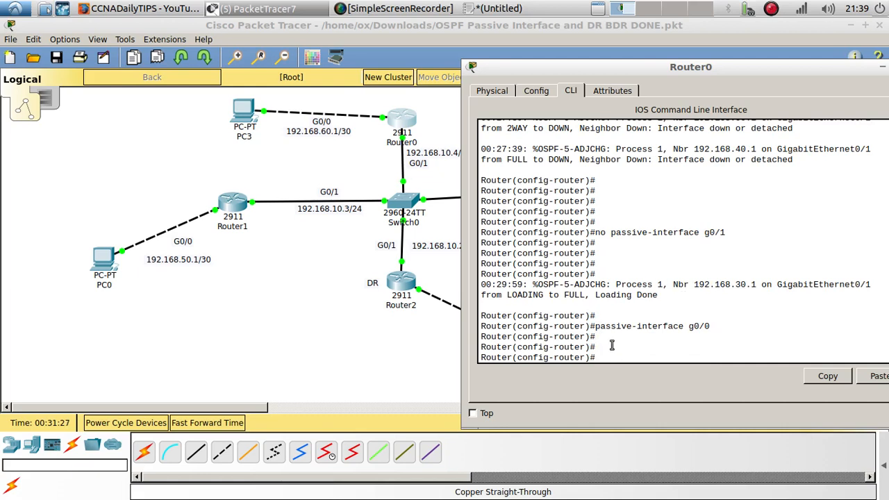
Copy the passive-interface g0/0 command from Router0's CLI and return to the topology.
drag(595, 326, 714, 327)
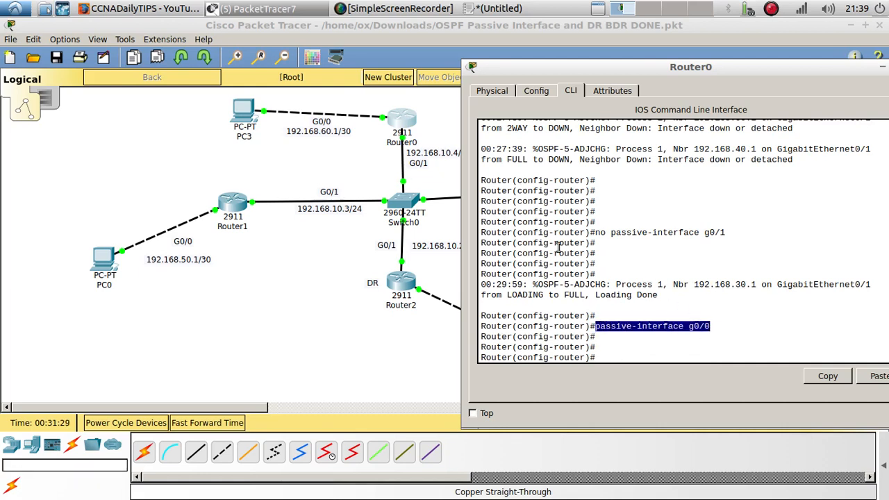
right_click(658, 324)
click(675, 331)
click(391, 162)
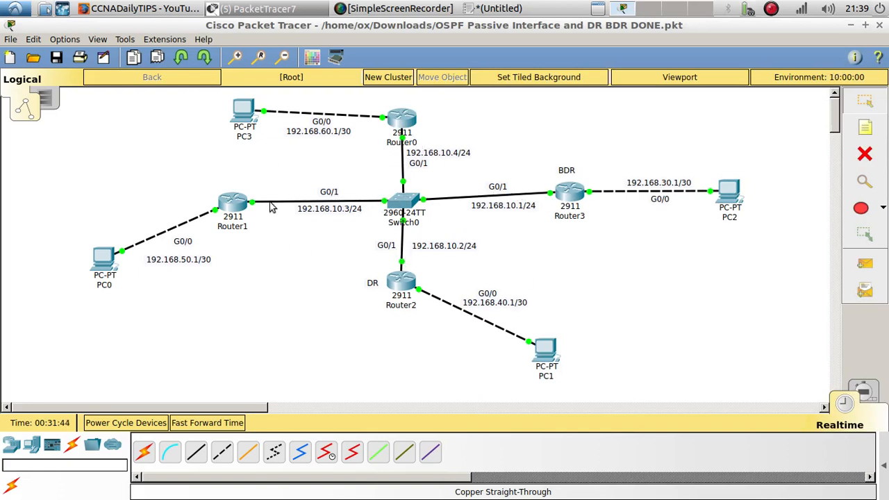
Open Router1's CLI, page through the remaining output, and enter global configuration with config t.
click(239, 203)
key(space)
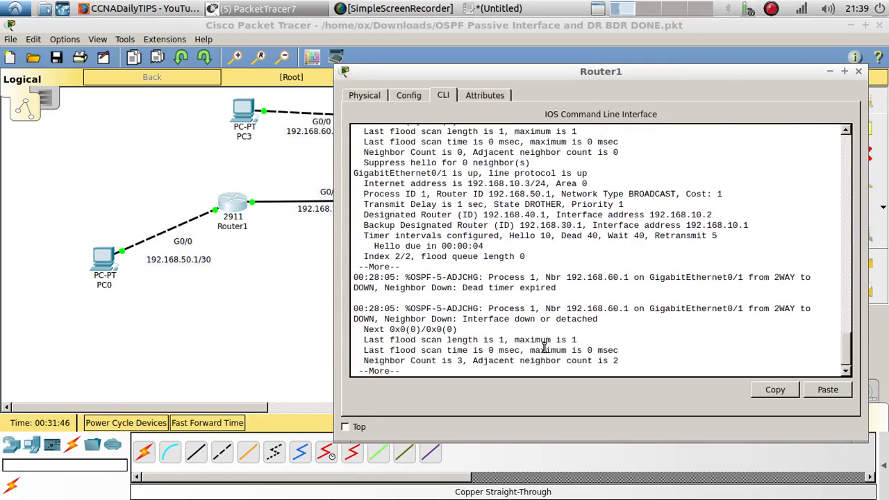
text(config t)
key(Return)
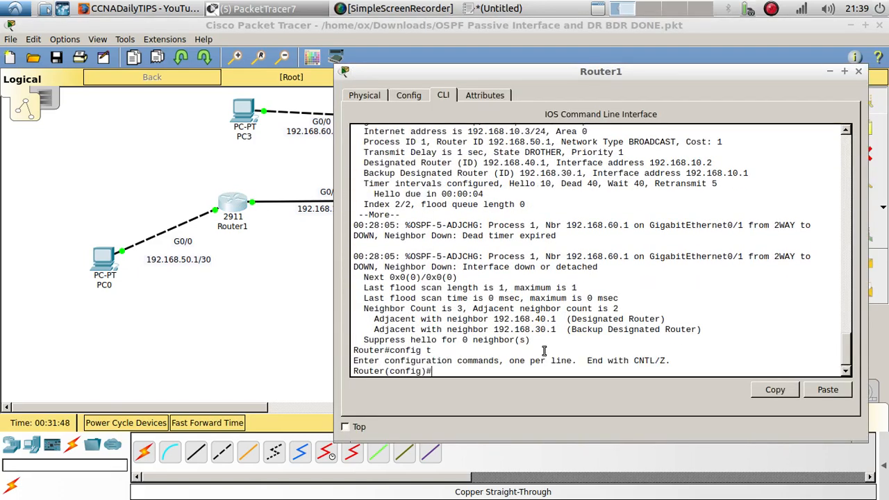
key(Return)
key(Return)
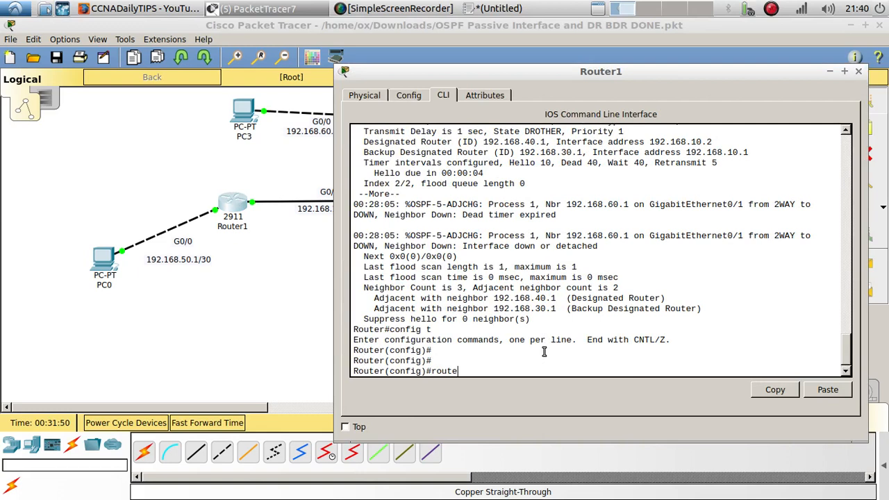
Open OSPF process 1 on Router1 with router ospf 1 and run the copied passive-interface g0/0 command.
text(router ospf 1)
key(Return)
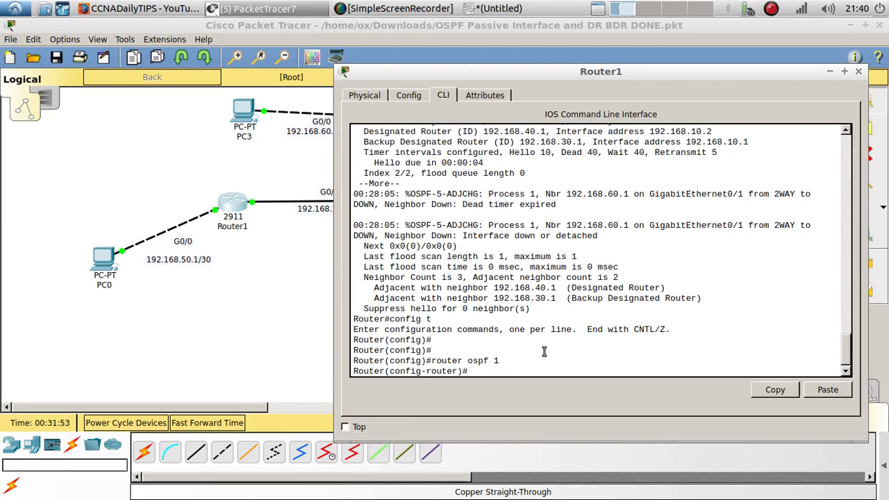
click(807, 393)
key(Return)
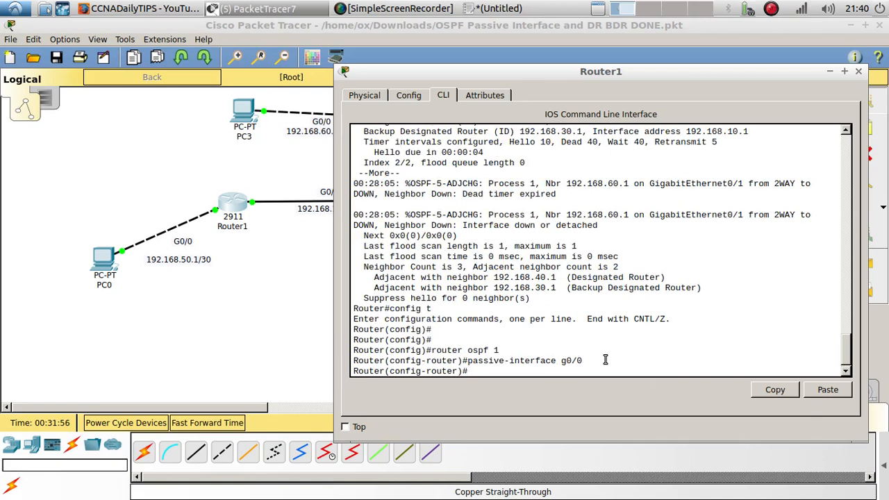
Copy the passive-interface g0/0 command from Router1's CLI and paste it below the network statements in the untitled text file.
drag(605, 359, 347, 353)
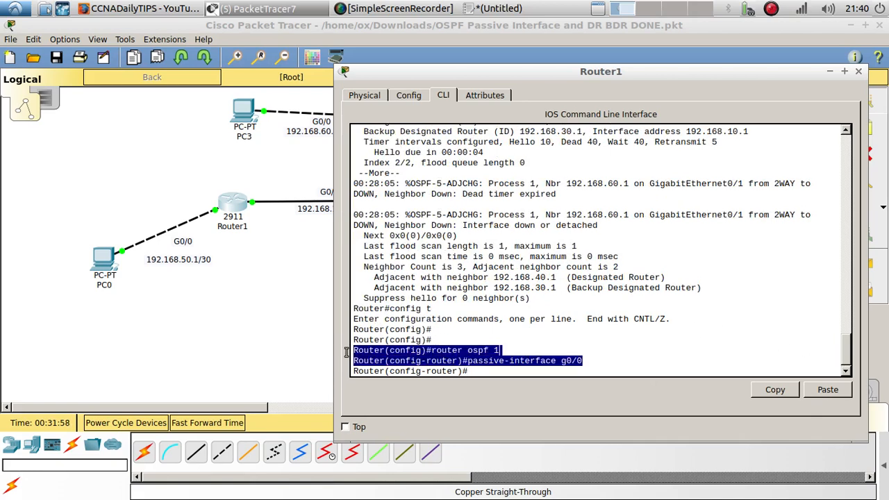
key(ctrl+c)
click(295, 333)
click(524, 9)
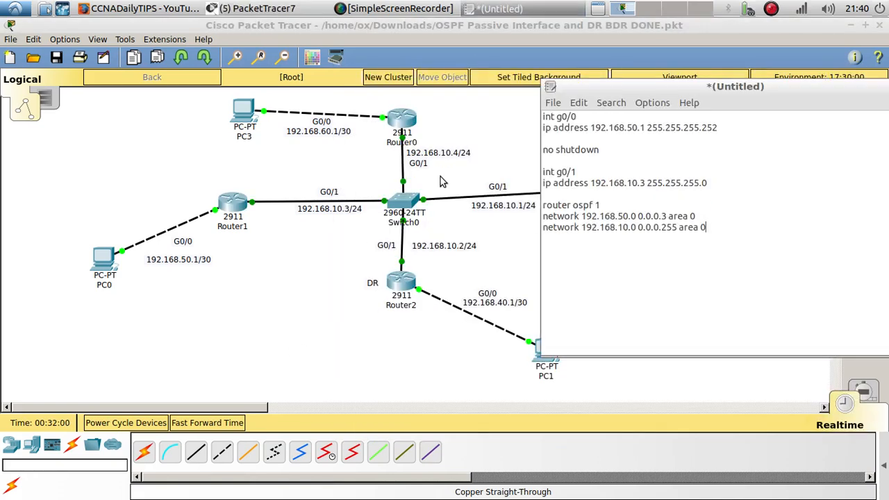
click(677, 273)
key(Return)
key(Return)
key(ctrl+v)
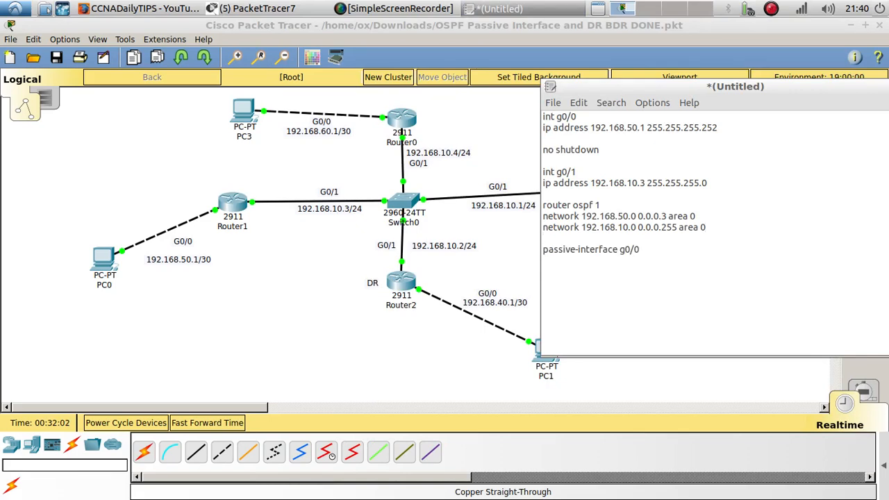
Copy router ospf 1 from Router1's CLI and paste it above the passive-interface g0/0 line in the text file.
click(232, 204)
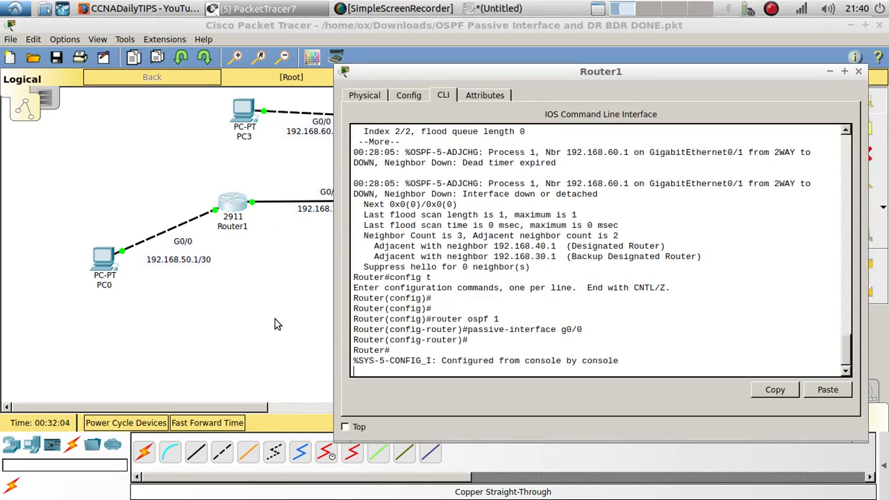
drag(498, 321, 432, 319)
click(827, 389)
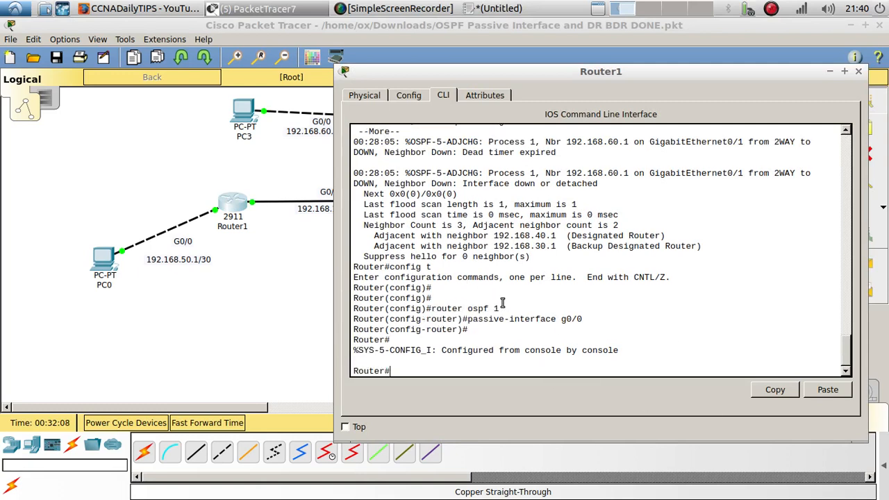
drag(501, 309, 432, 308)
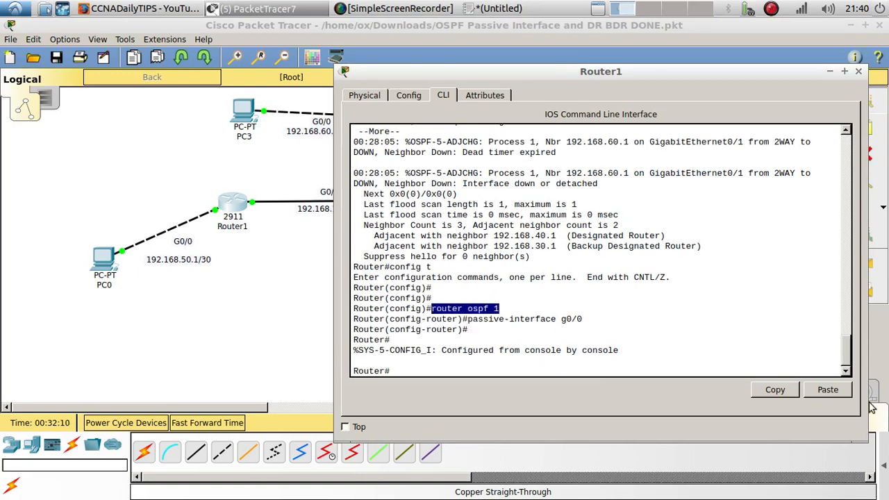
click(775, 390)
click(260, 321)
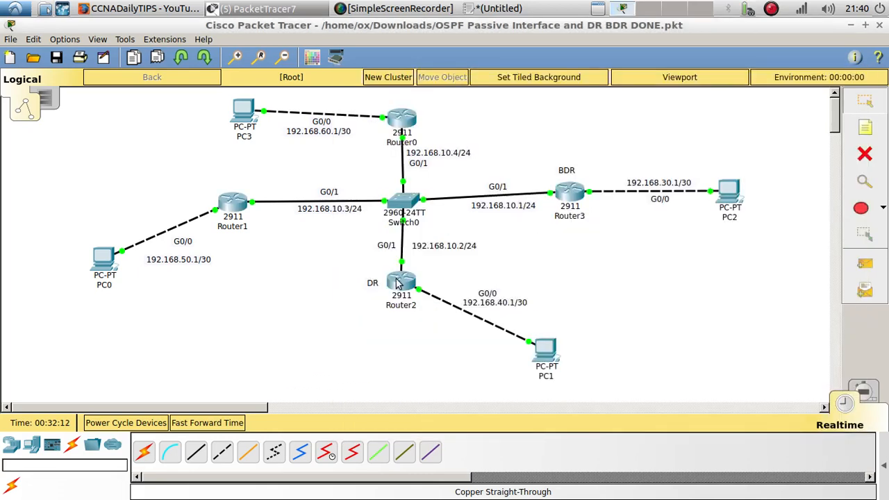
click(495, 10)
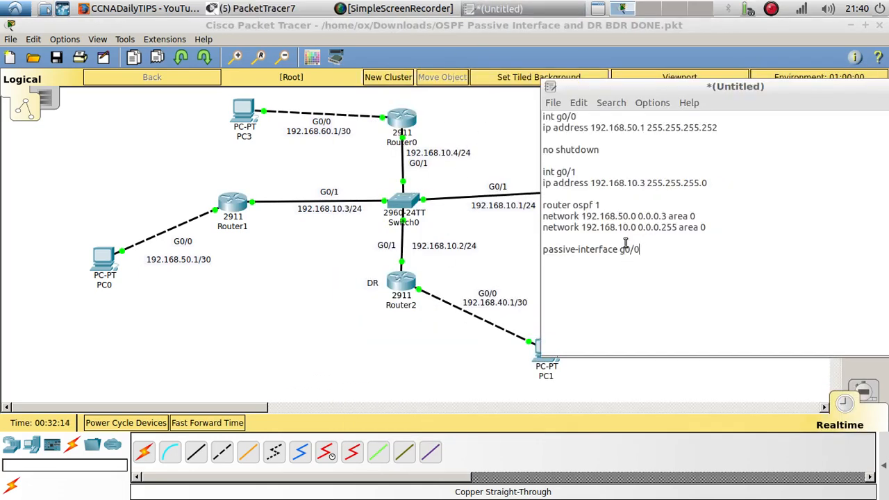
click(600, 238)
key(Return)
key(ctrl+v)
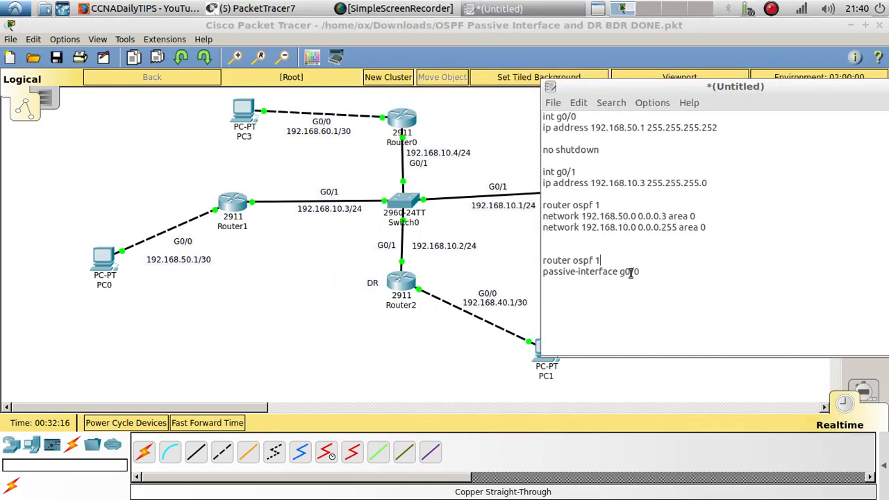
Copy the router ospf 1 and passive-interface g0/0 lines from the text file and open Router2's CLI.
drag(639, 272, 528, 254)
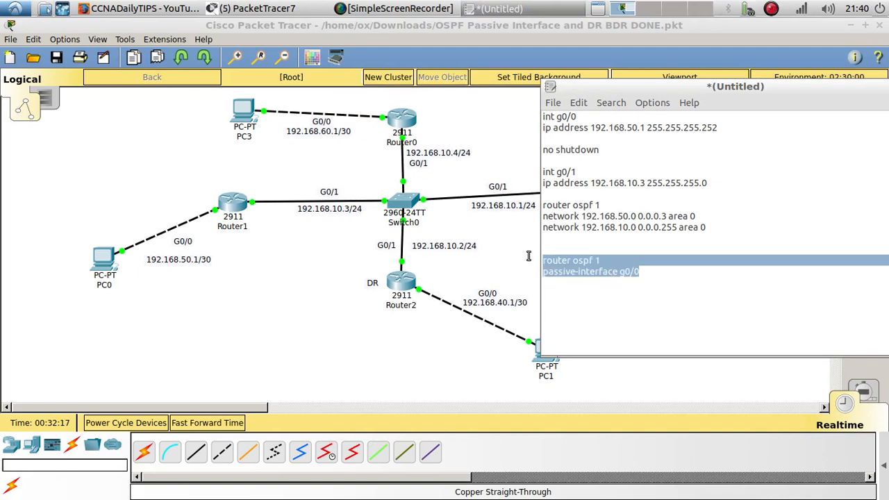
click(384, 359)
click(401, 285)
click(554, 353)
key(Return)
key(Return)
Enter global configuration on Router2 with config t and paste the router ospf 1 and passive-interface g0/0 commands.
text(c)
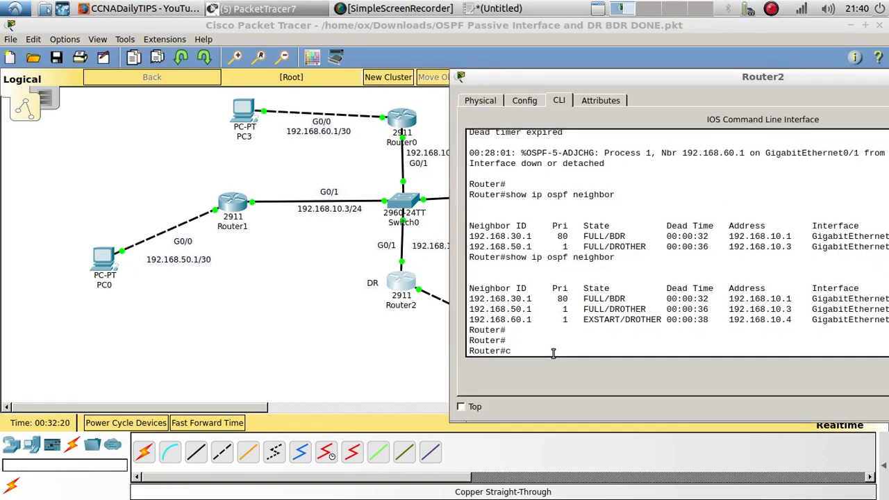
text(of)
text(nfig t)
key(Return)
key(Return)
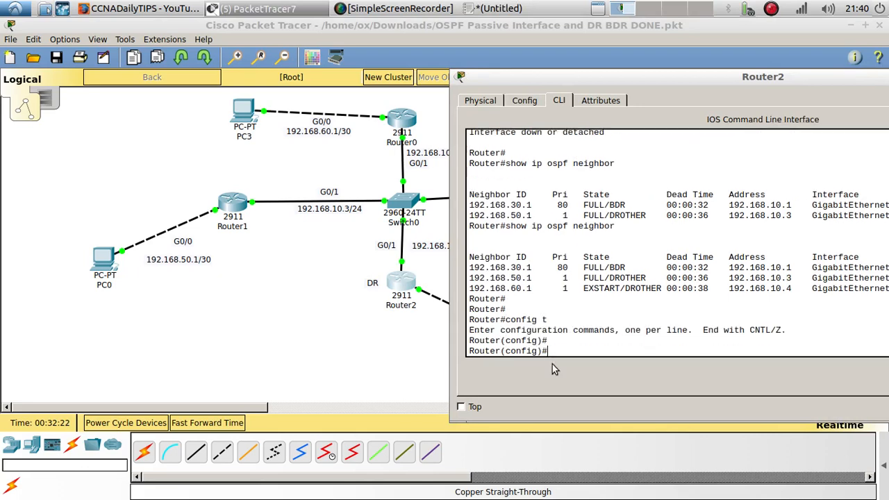
right_click(581, 353)
click(604, 372)
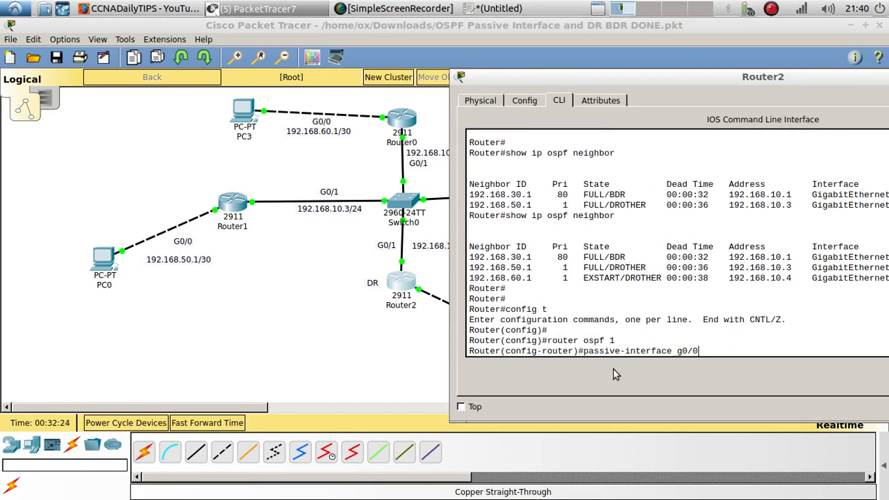
click(296, 313)
Enter global configuration on Router3 with config t and paste the router ospf 1 and passive-interface g0/0 commands.
click(585, 197)
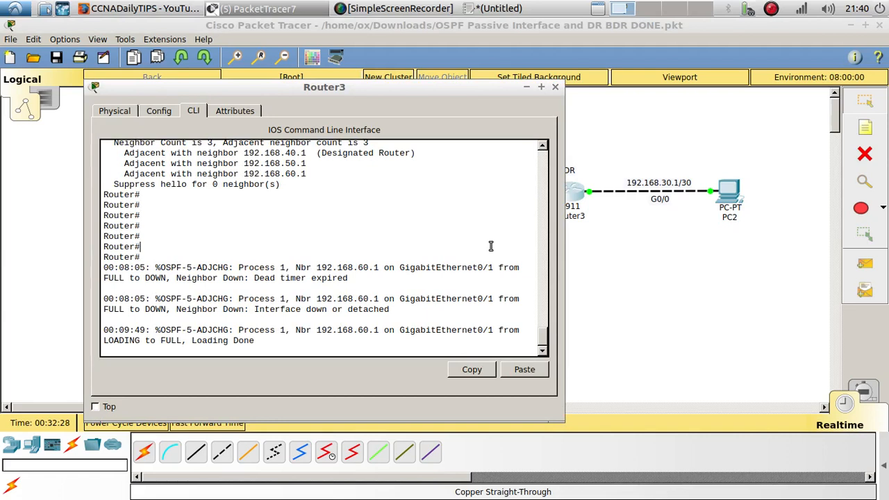
key(Return)
key(Return)
text(config t)
key(Return)
key(Return)
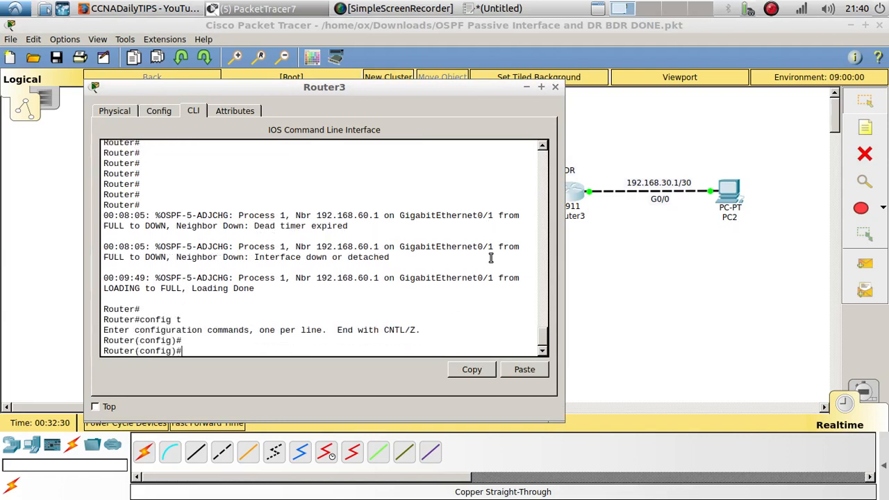
click(525, 369)
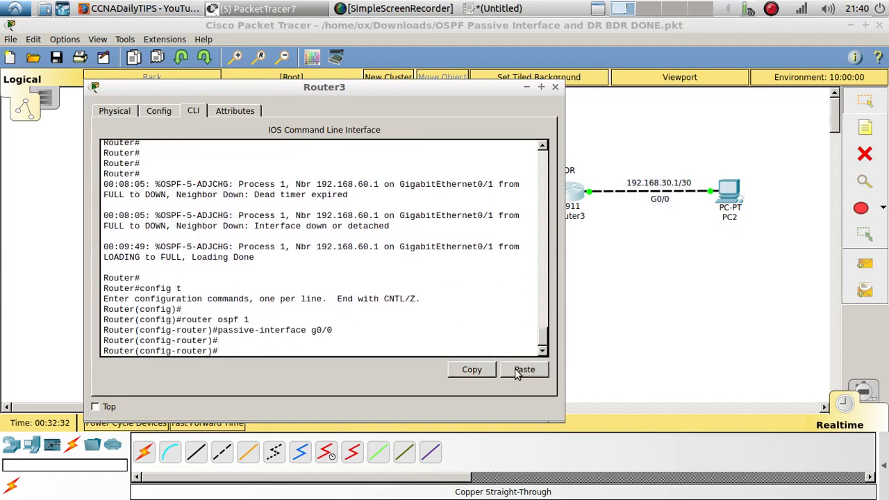
click(615, 302)
Review the OSPF passive-interface commands in the CLIs of Router1, Router2 and Router3, returning to the topology.
click(235, 208)
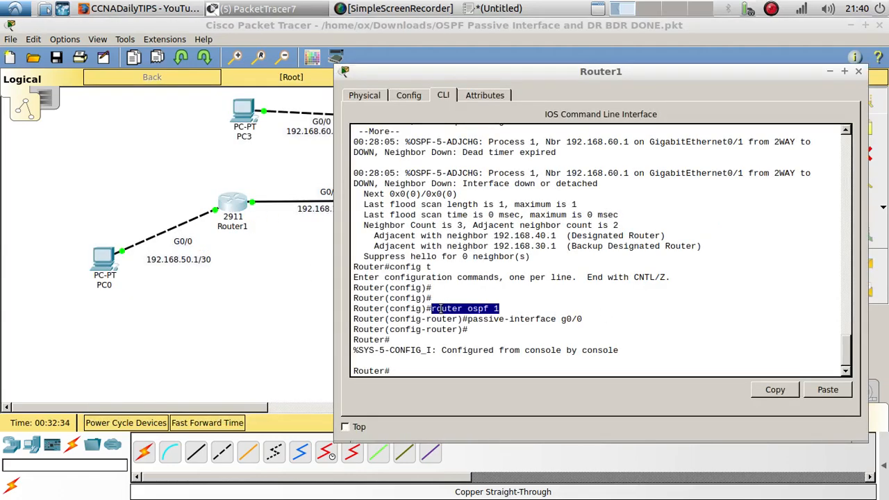
click(148, 290)
click(402, 281)
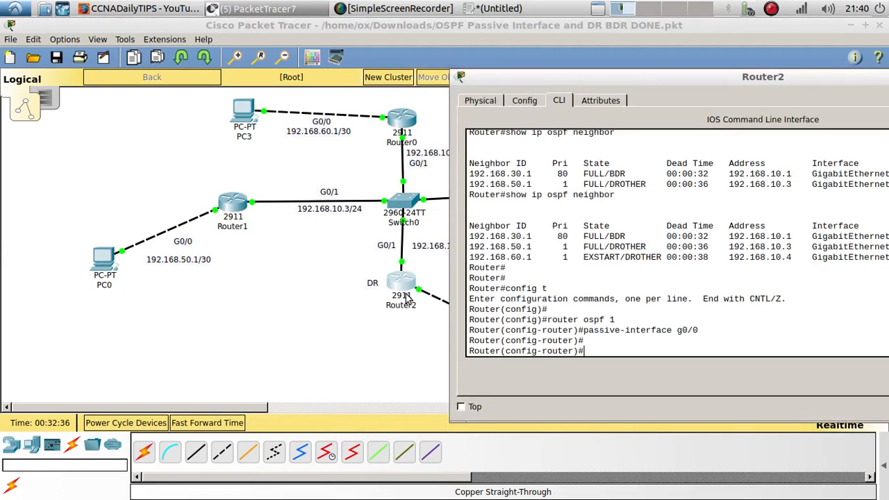
click(394, 241)
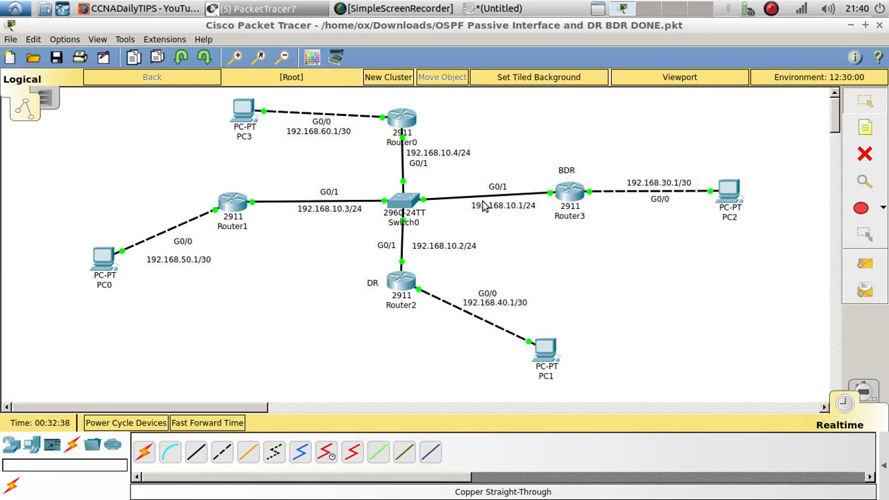
click(571, 198)
click(722, 275)
drag(396, 295, 398, 300)
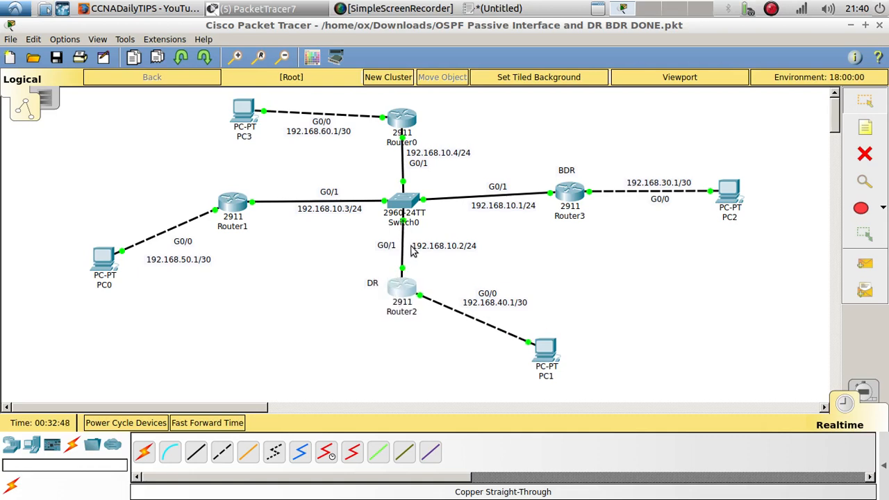
Make g0/1 passive in Router2's OSPF process with passive-interface g0/1 and return to the topology.
click(394, 292)
key(Up)
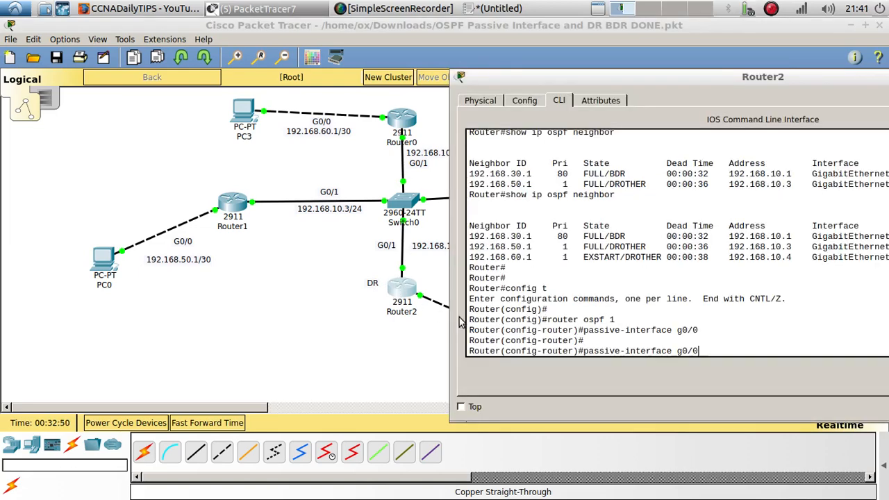
key(Return)
key(Return)
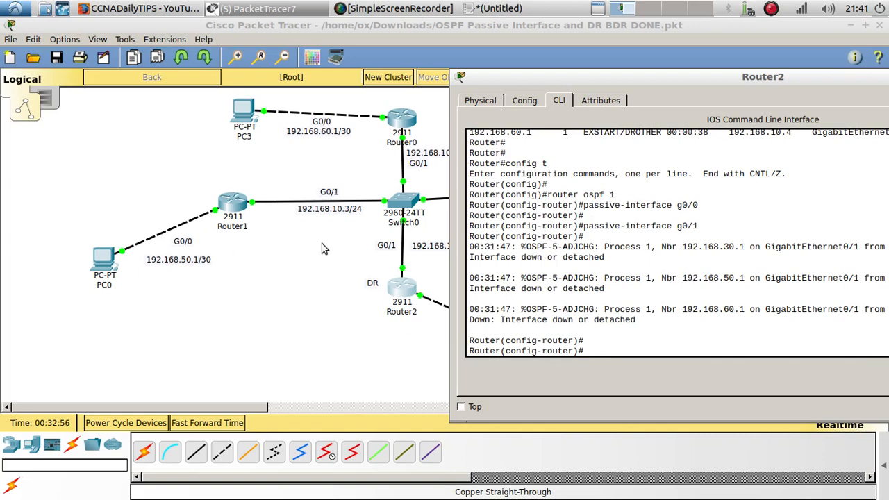
click(326, 248)
Open Router3's CLI and leave configuration mode with end.
click(570, 197)
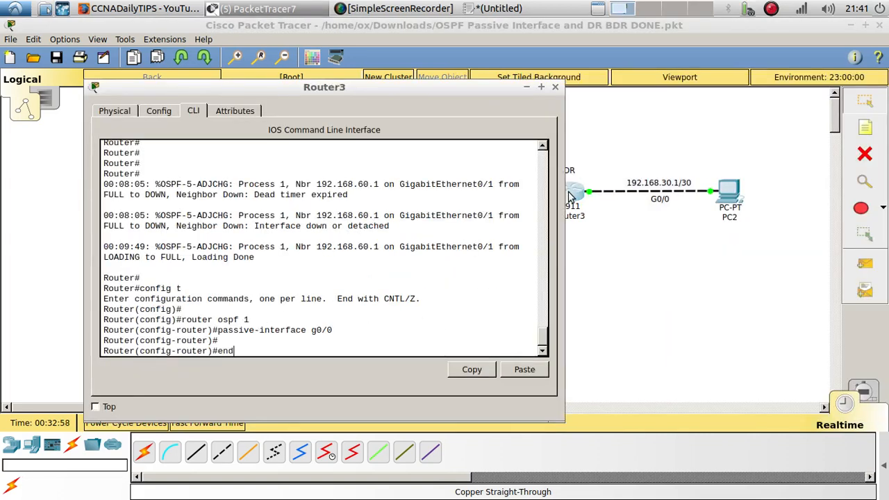
key(Return)
key(Return)
List Router3's OSPF neighbors with show ip ospf neighbor and widen the CLI window to examine the DR neighbor's entry.
text(show ip o)
key(Tab)
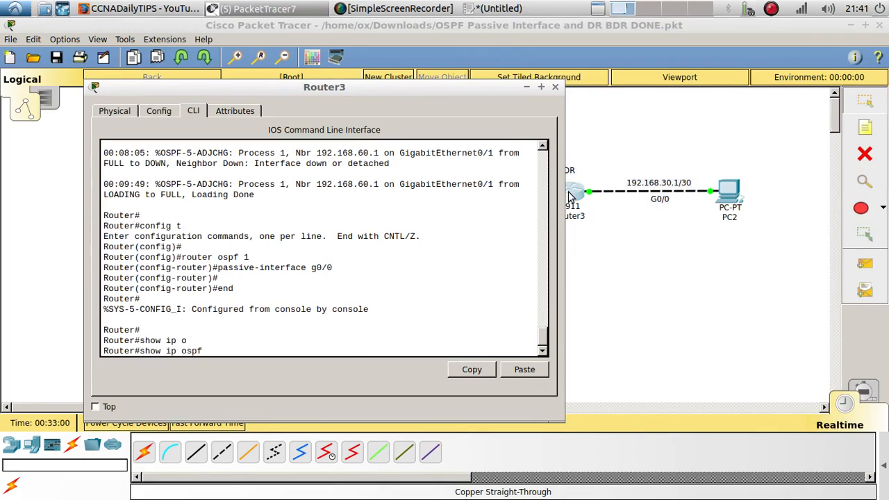
text(n)
key(Tab)
key(Return)
key(Return)
key(Return)
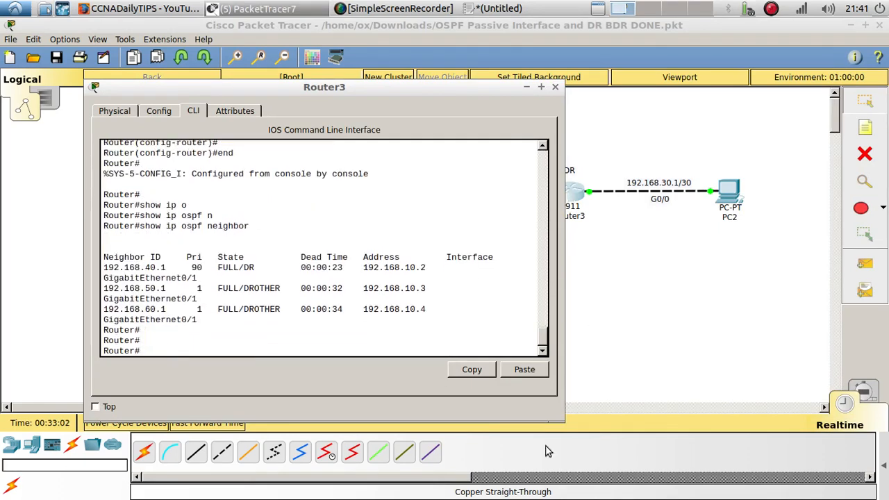
drag(562, 421, 729, 401)
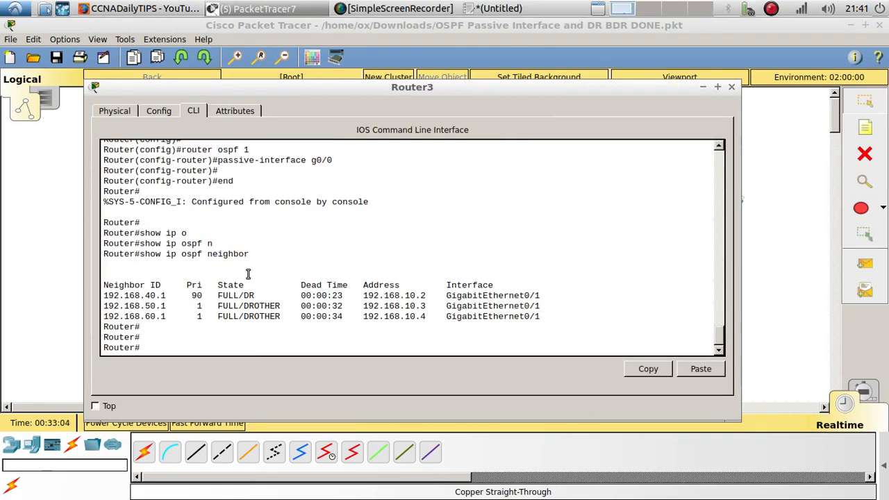
drag(193, 295, 256, 298)
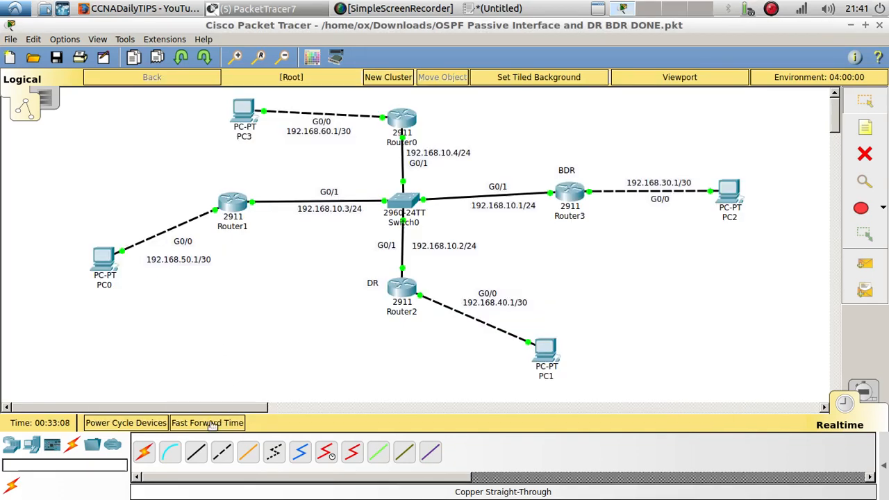
Fast-forward the simulation time and check Router2's CLI.
click(219, 422)
click(397, 289)
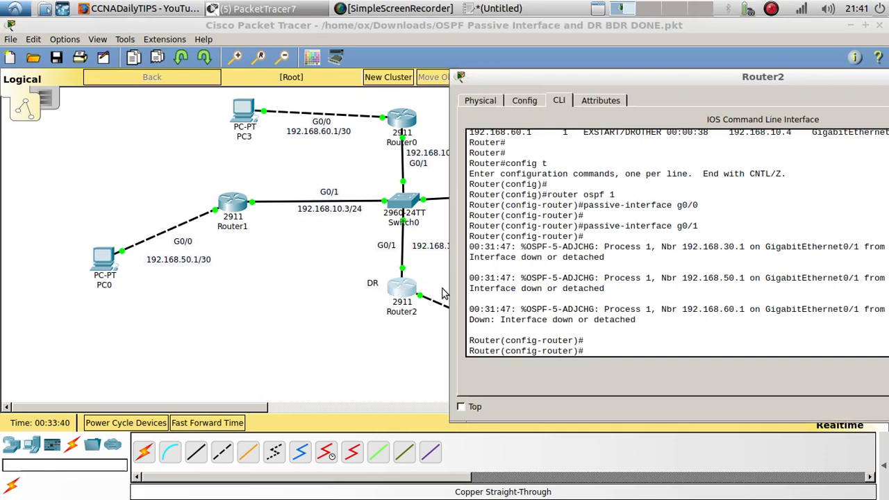
click(354, 252)
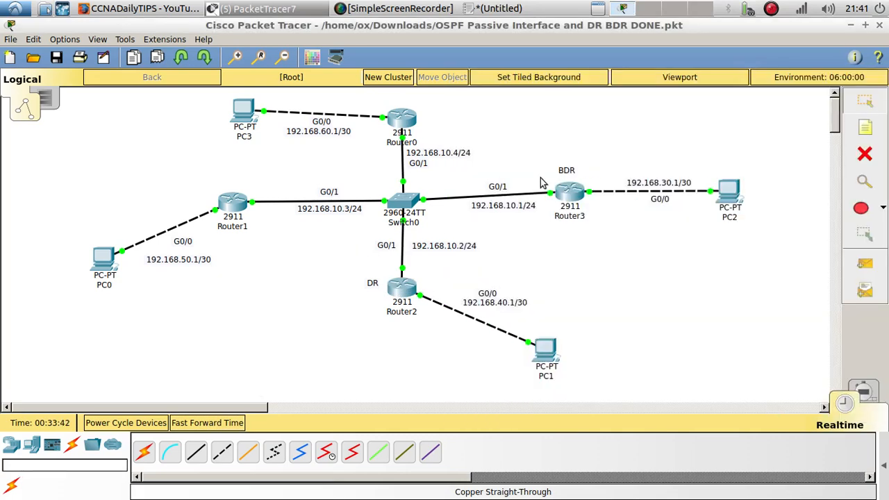
Examine the OSPF adjacency-change messages about neighbor 192.168.40.1 in Router3's CLI.
click(563, 194)
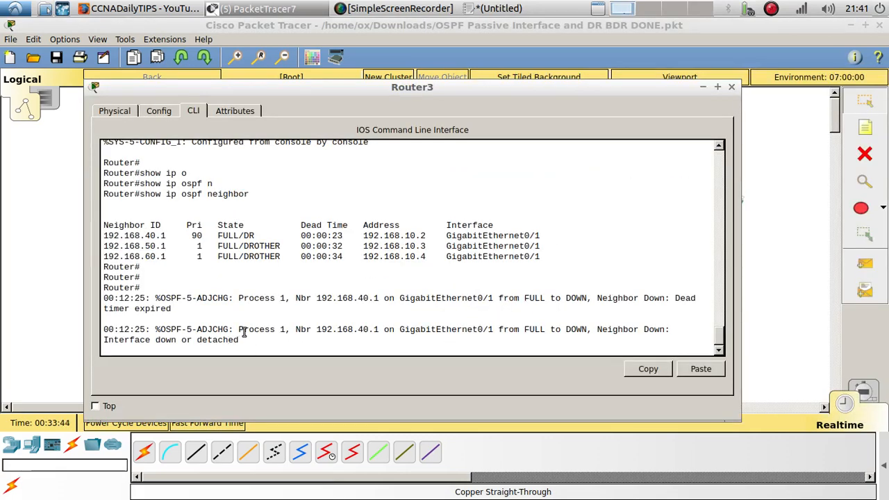
drag(183, 310, 102, 310)
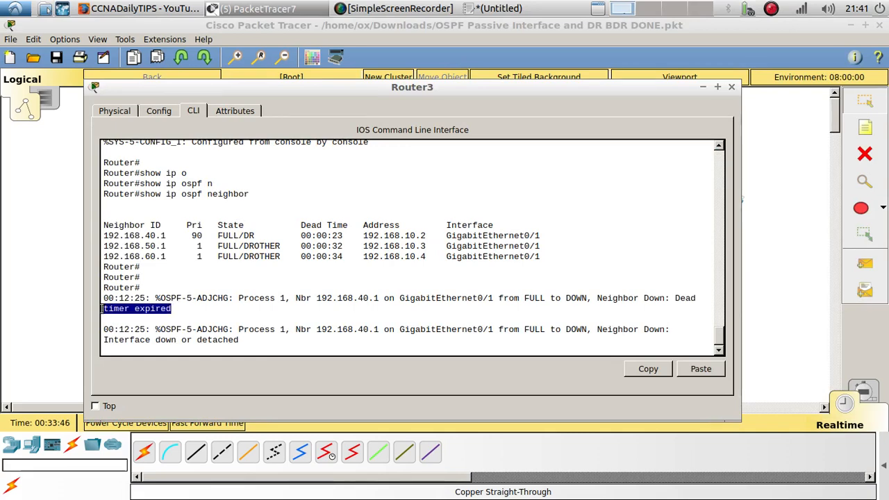
drag(171, 308, 675, 298)
click(796, 251)
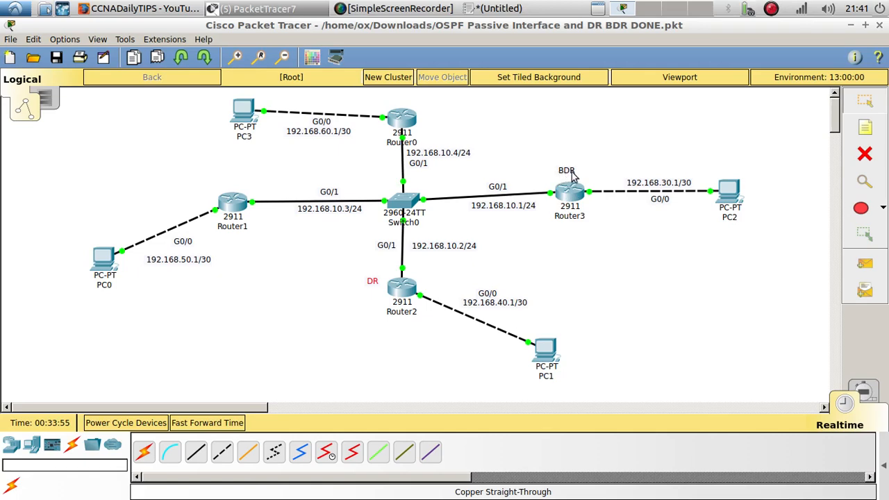
Display Router3's OSPF interface details with show ip ospf i to examine the DR and BDR roles on GigabitEthernet0/1.
click(573, 211)
key(Return)
key(Return)
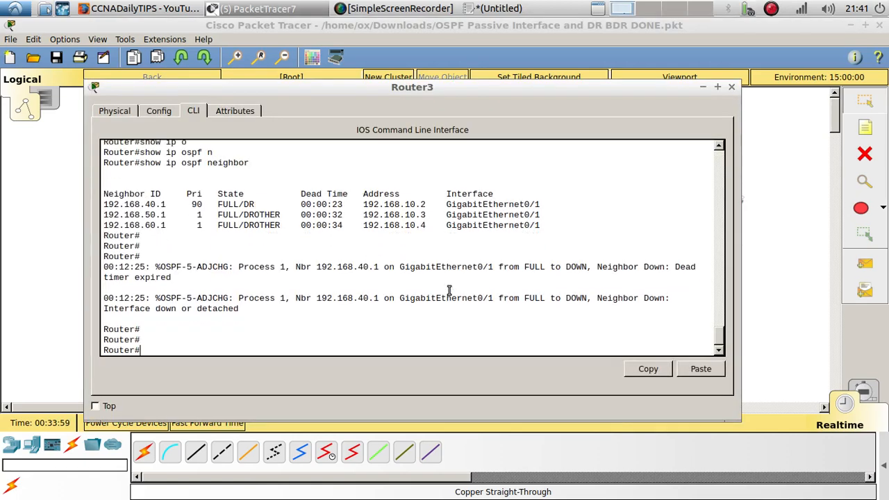
text(show ip o)
key(Tab)
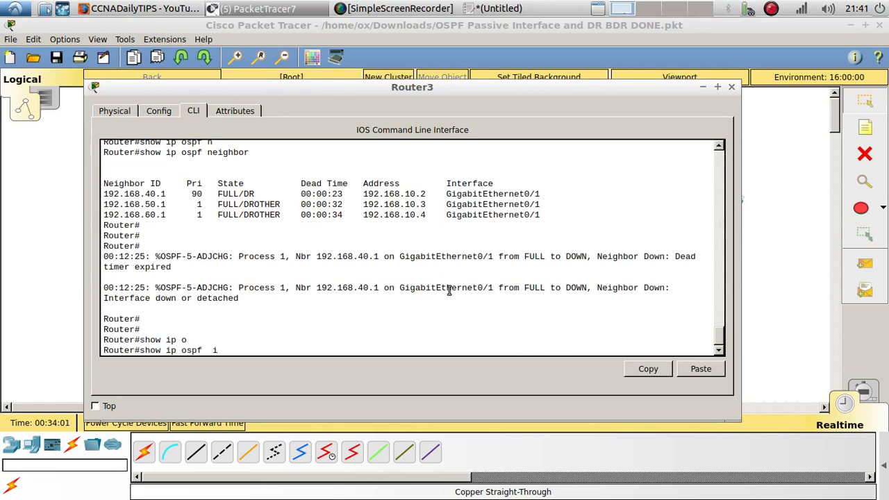
text(i)
key(Return)
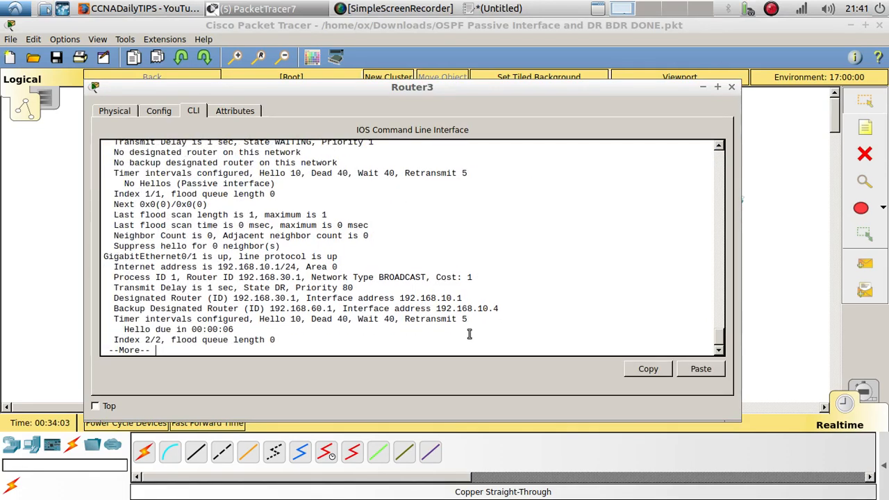
Widen Router3's CLI window to examine the g0/1 OSPF state, and move it clear of Router3's BDR label in the topology.
drag(736, 421, 818, 420)
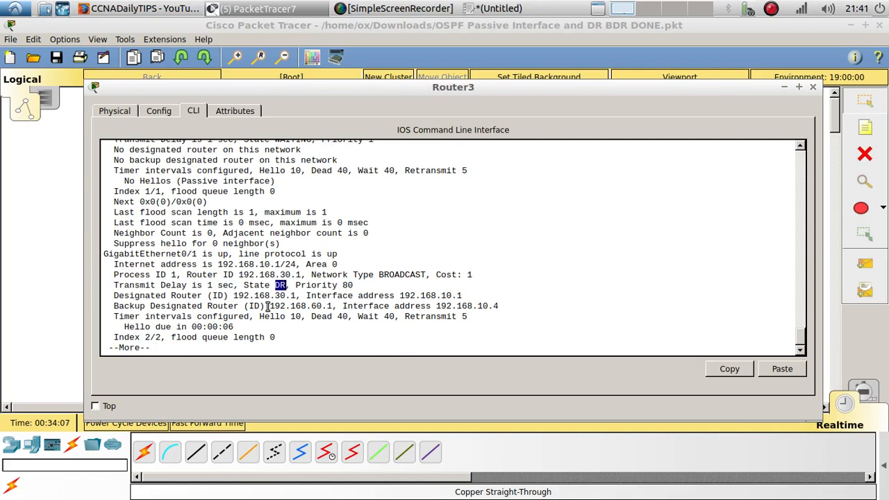
drag(410, 87, 479, 353)
drag(416, 381, 441, 237)
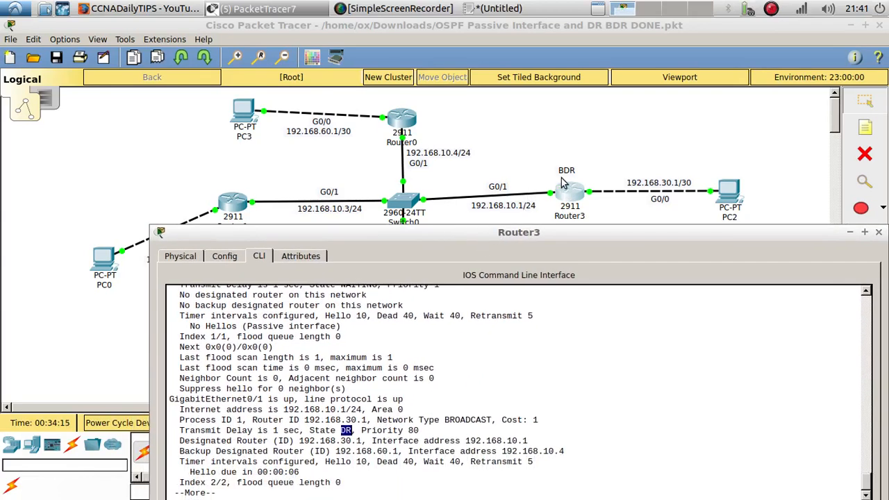
Open Router0's CLI and leave OSPF configuration mode with end.
click(506, 120)
click(405, 120)
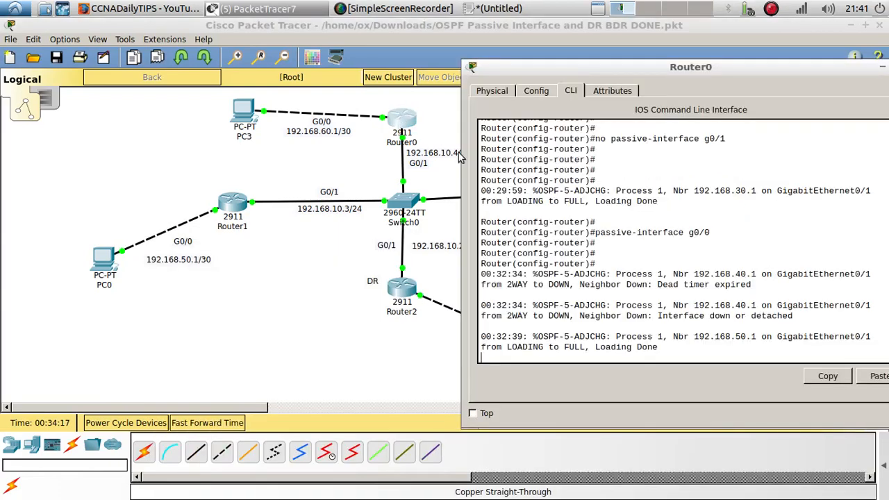
key(Return)
key(Return)
text(end)
key(Return)
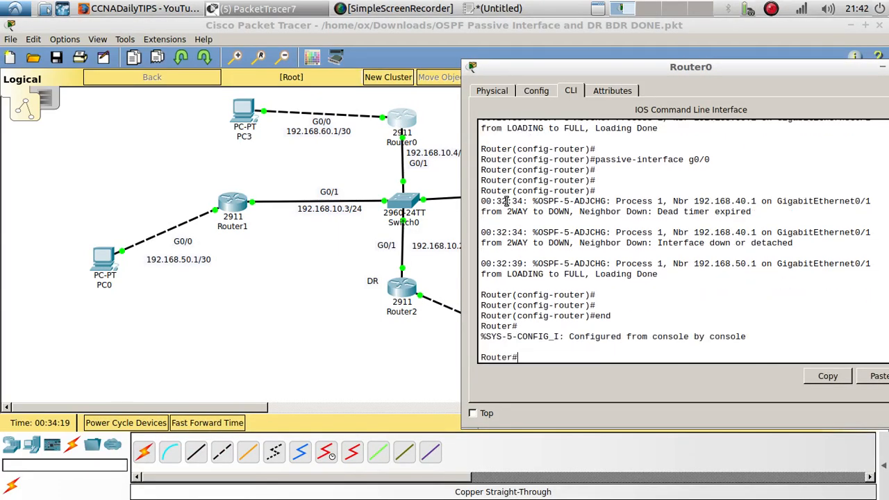
key(Return)
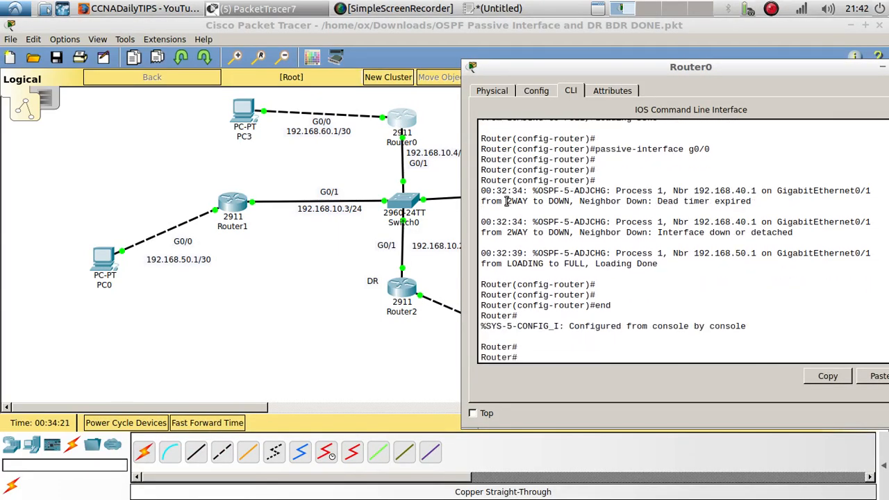
click(207, 275)
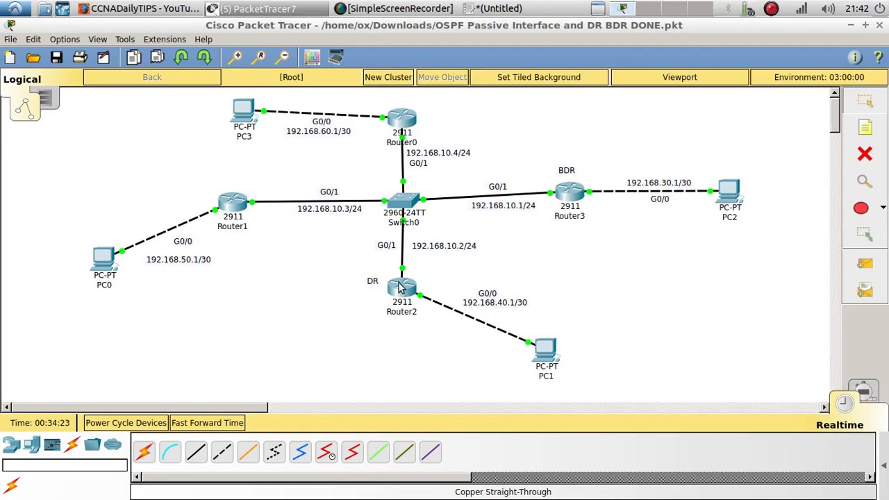
Display Router0's OSPF interface details with the show ip ospf interface command, through the end of the output.
click(403, 125)
text(sh)
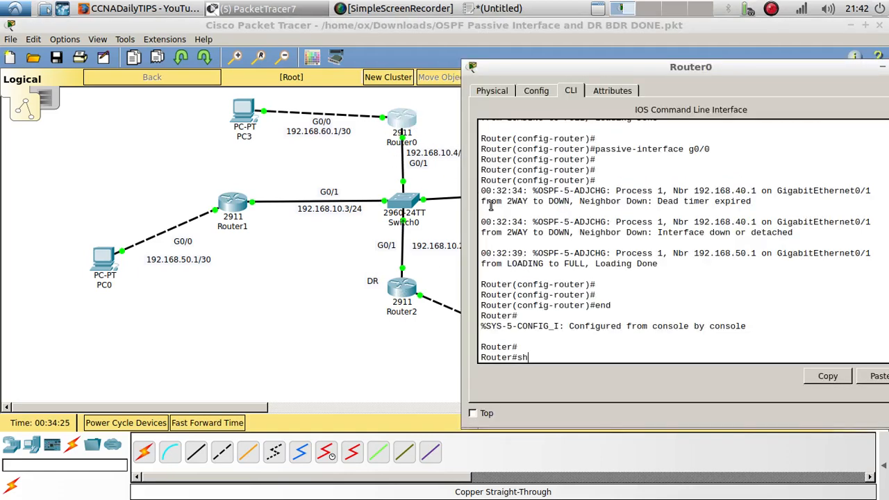
text(ow in)
key(Tab)
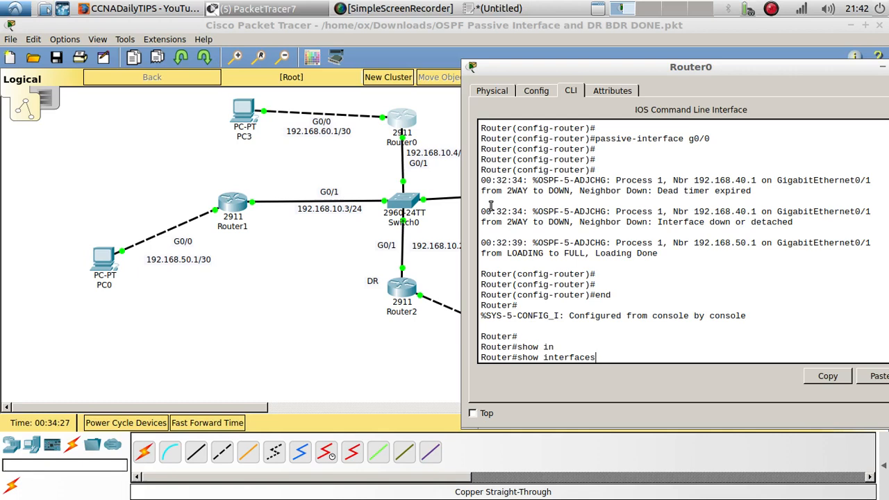
key(BackSpace)
key(BackSpace)
key(BackSpace)
key(BackSpace)
key(BackSpace)
key(BackSpace)
key(BackSpace)
text(p o)
key(Tab)
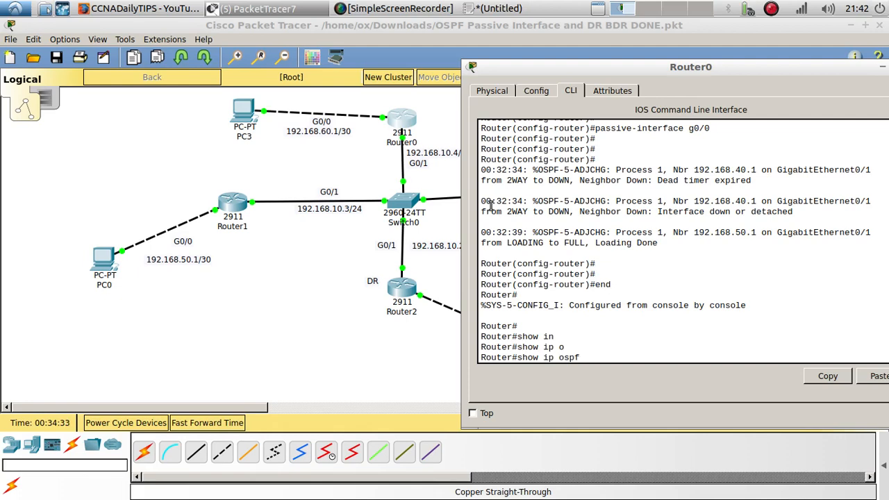
key(Return)
key(Return)
key(Return)
key(Return)
key(Return)
key(Return)
key(Return)
key(Return)
key(Return)
key(Return)
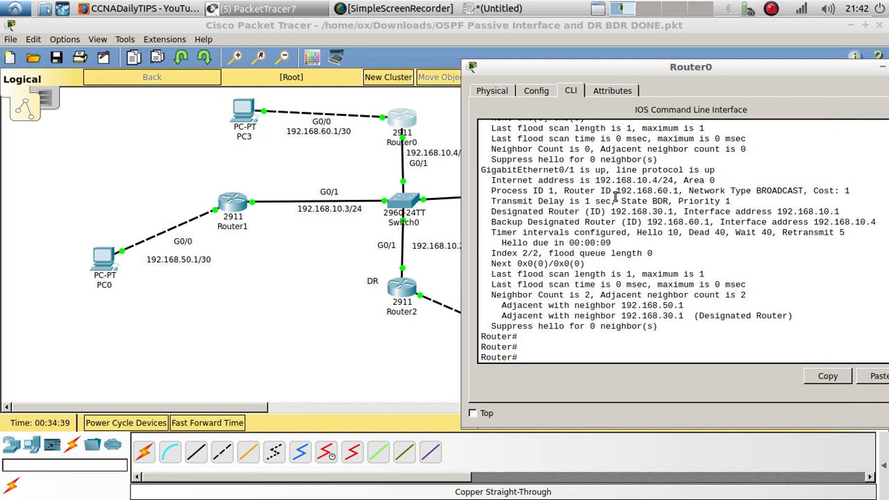
Examine the OSPF state and priority of GigabitEthernet0/1 in Router0's output, moving the CLI window clear of the topology labels.
drag(621, 201, 658, 194)
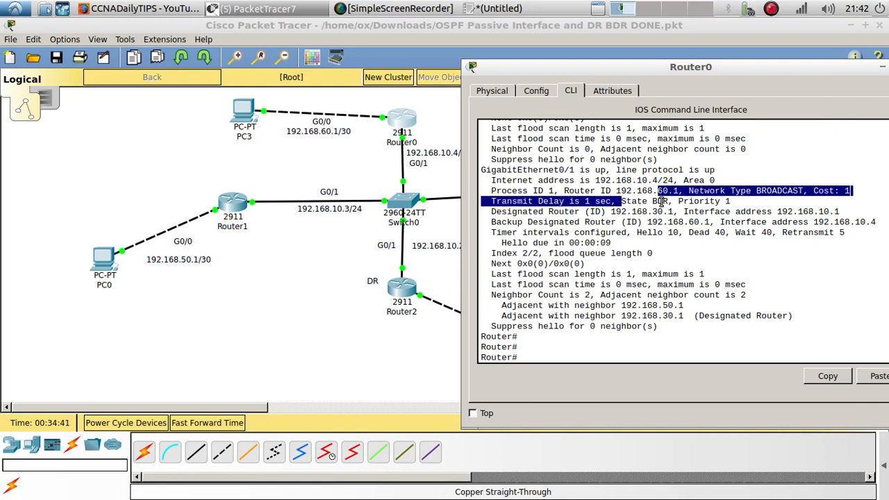
double_click(660, 200)
drag(590, 83, 622, 86)
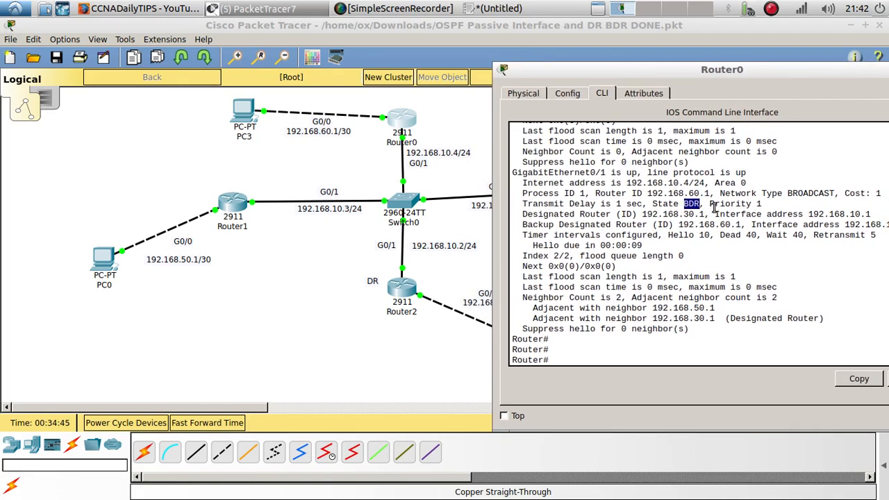
drag(711, 206, 764, 204)
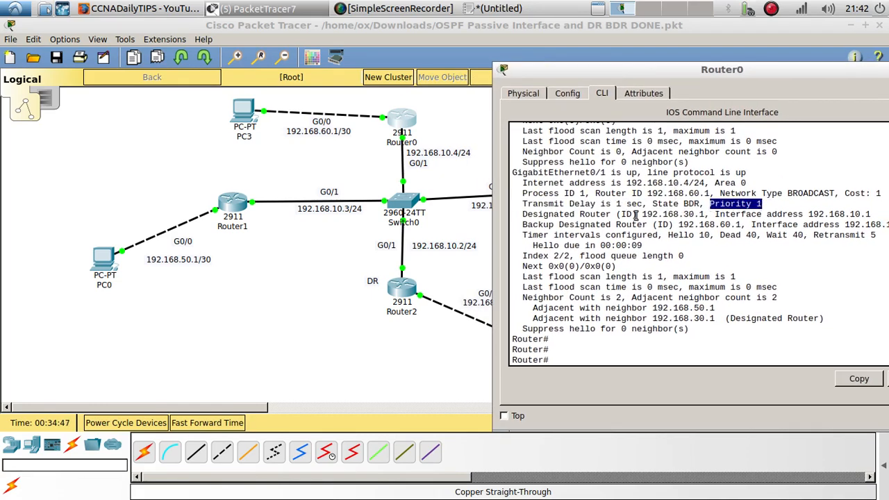
Display Router1's OSPF interface details with show ip ospf in, through the end of the output.
click(224, 217)
key(Return)
key(Return)
key(Return)
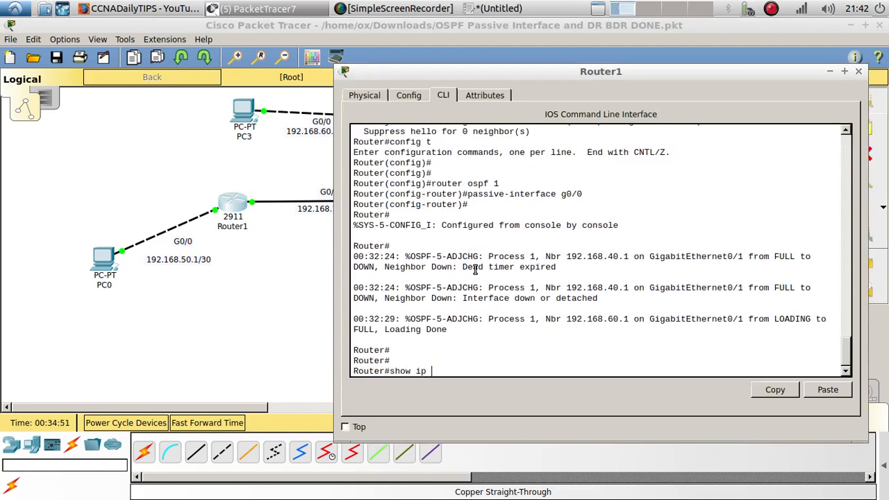
text(show ip)
key(Tab)
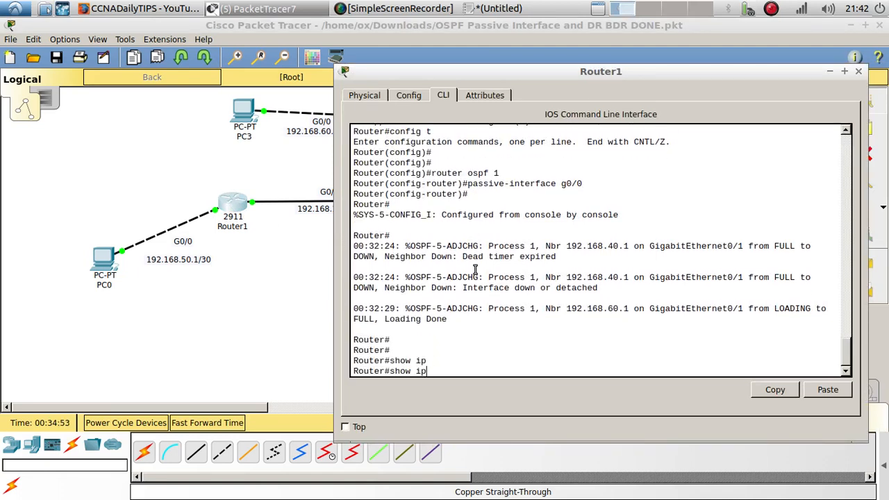
text(o)
key(Tab)
text(in)
key(Return)
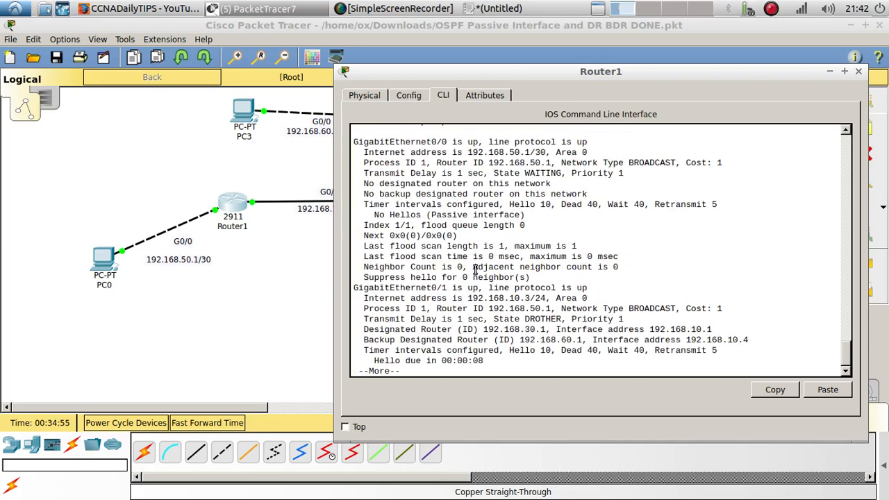
key(space)
key(Return)
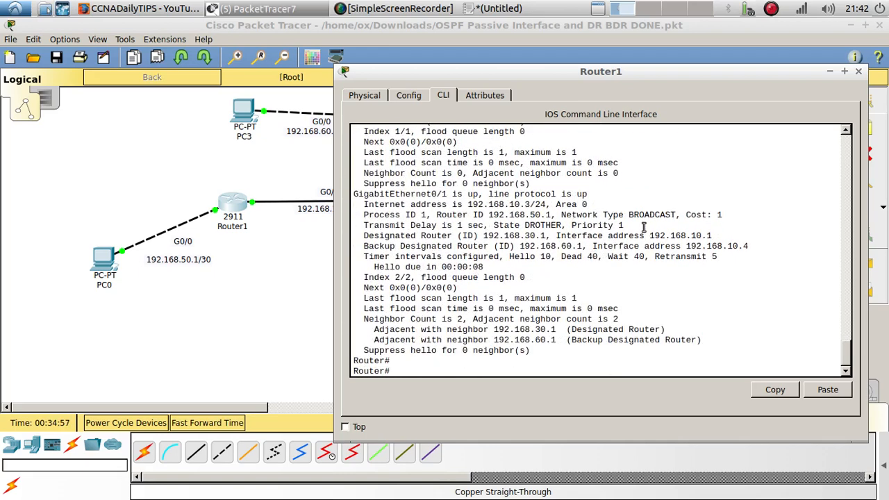
Examine the OSPF state, priority and router ID of GigabitEthernet0/1 in Router1's output.
drag(624, 225, 573, 224)
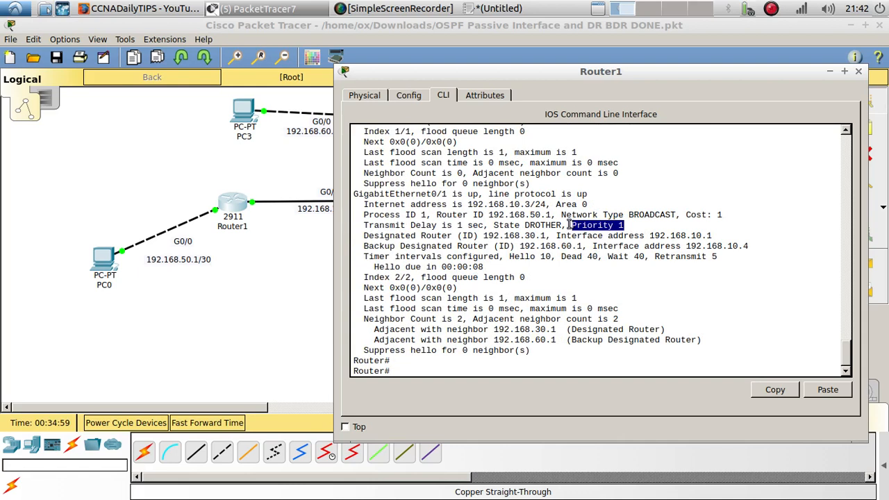
double_click(542, 225)
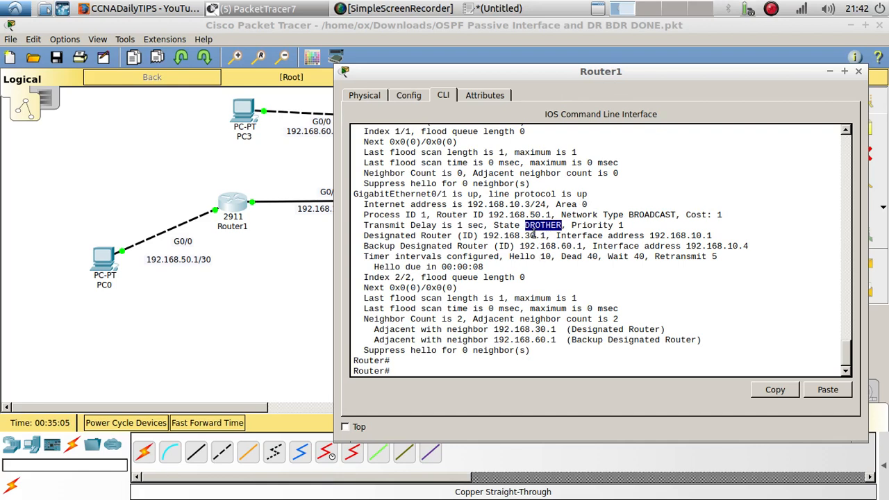
drag(571, 225, 624, 225)
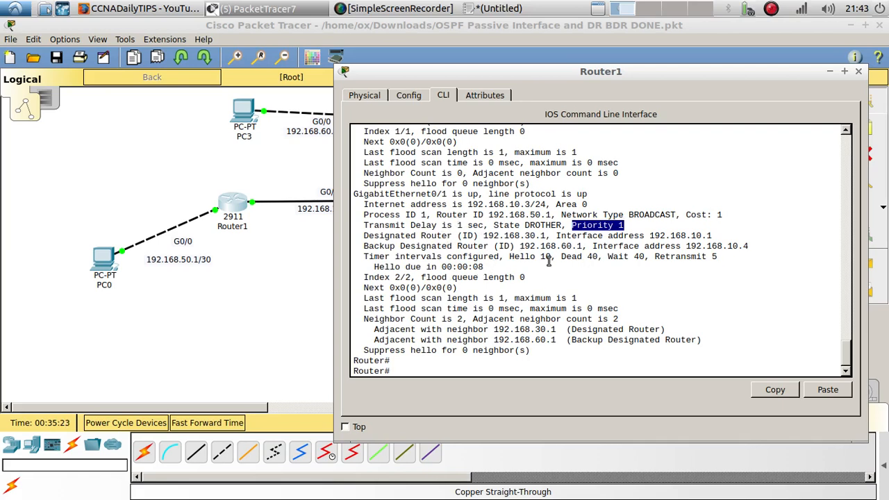
scroll(535, 277, up, 3)
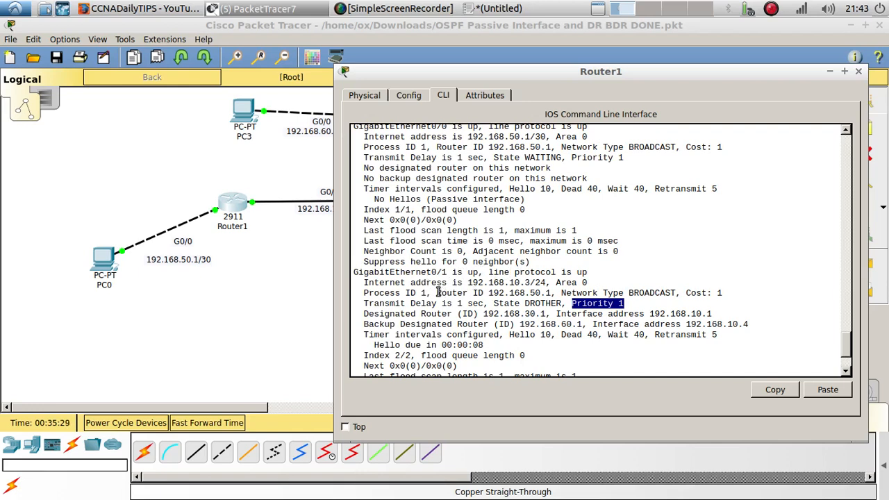
drag(437, 292, 553, 293)
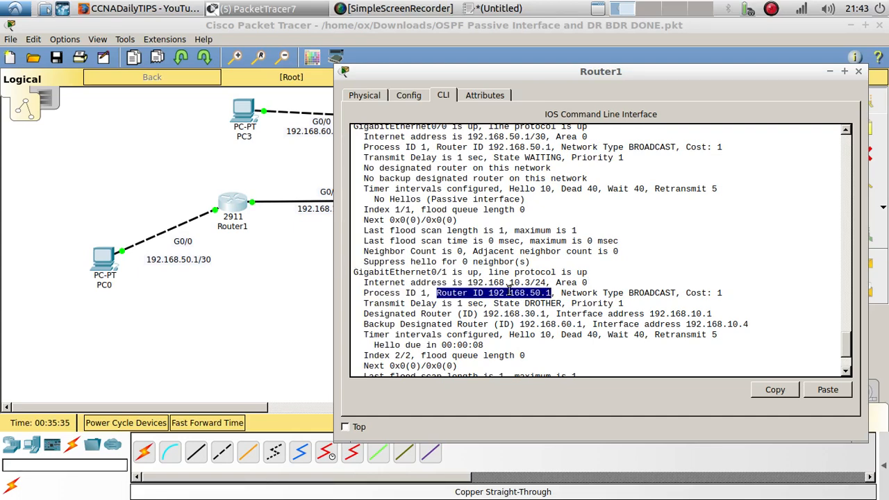
Return to Router0's CLI and compare its router ID and OSPF state with those of Router1.
click(312, 267)
click(401, 121)
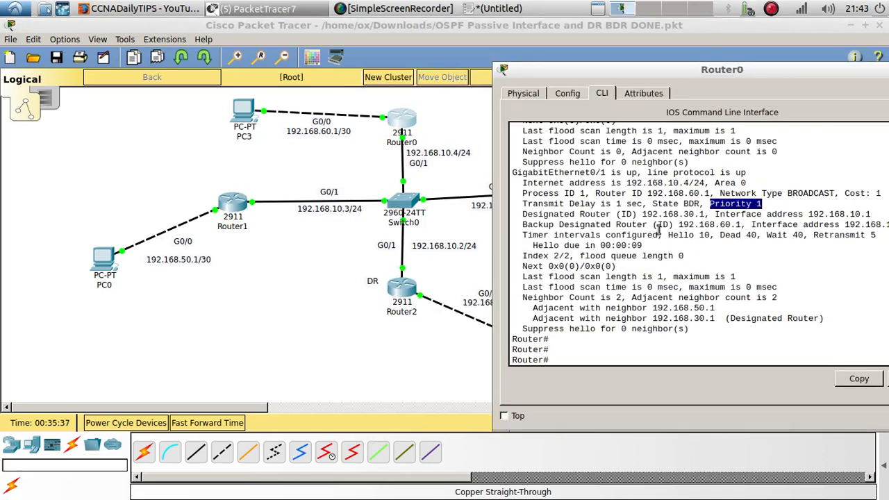
drag(648, 194, 710, 195)
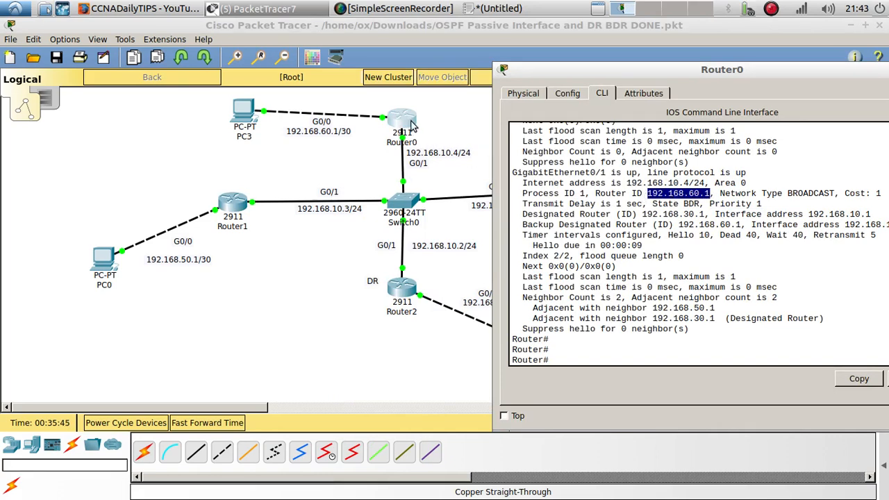
double_click(686, 204)
click(439, 287)
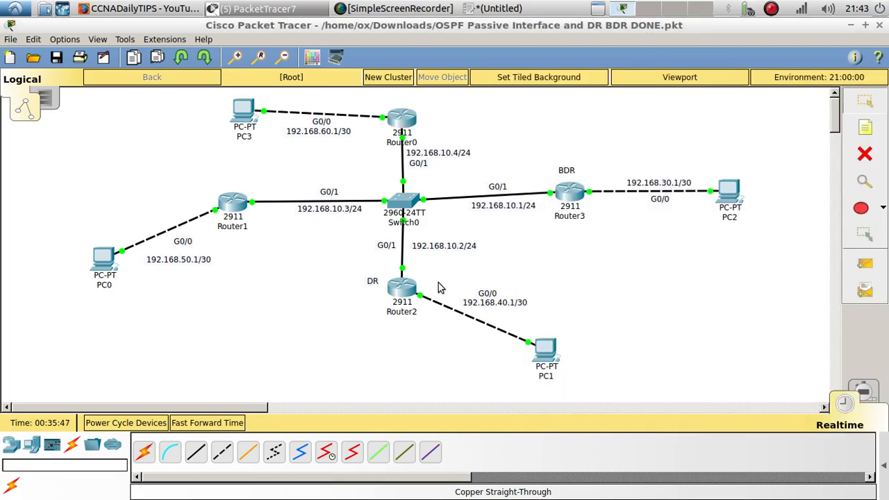
Remove the passive setting from Router2's g0/1 interface with no passive-interface g0/1.
click(403, 292)
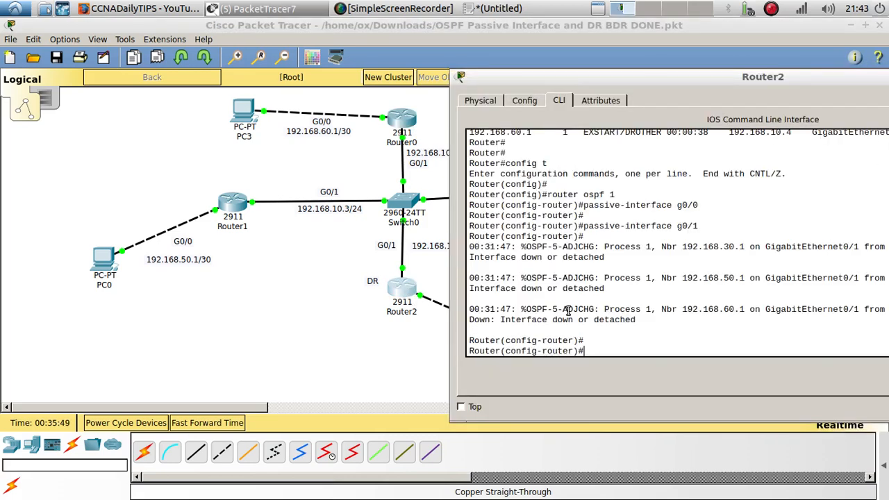
key(Up)
key(Left)
key(Left)
key(Left)
key(Left)
key(Left)
key(Left)
key(Left)
key(Left)
key(Left)
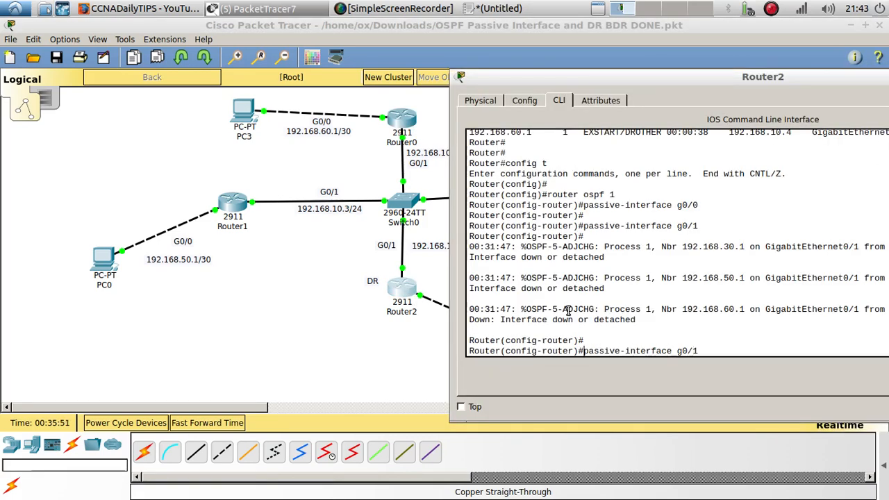
text(no)
key(Return)
key(Return)
key(Return)
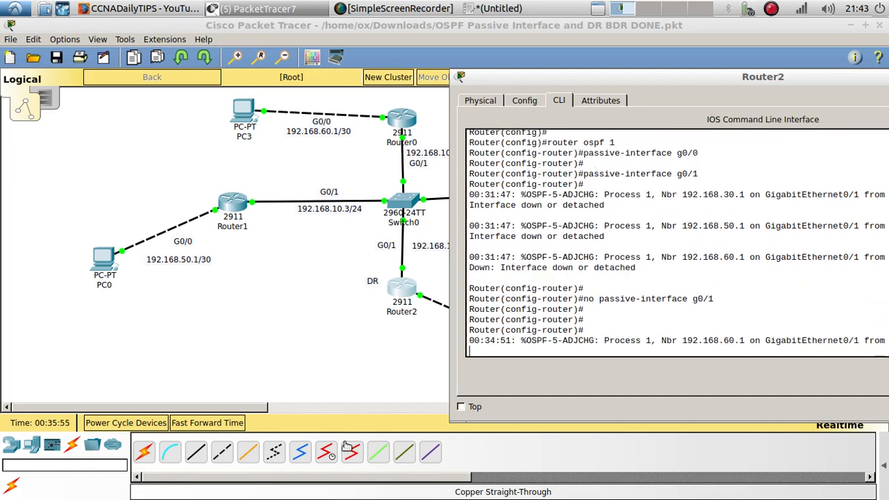
Examine the new OSPF adjacency-change messages in Router2's CLI, moving the window to show more of each line.
drag(499, 350, 470, 341)
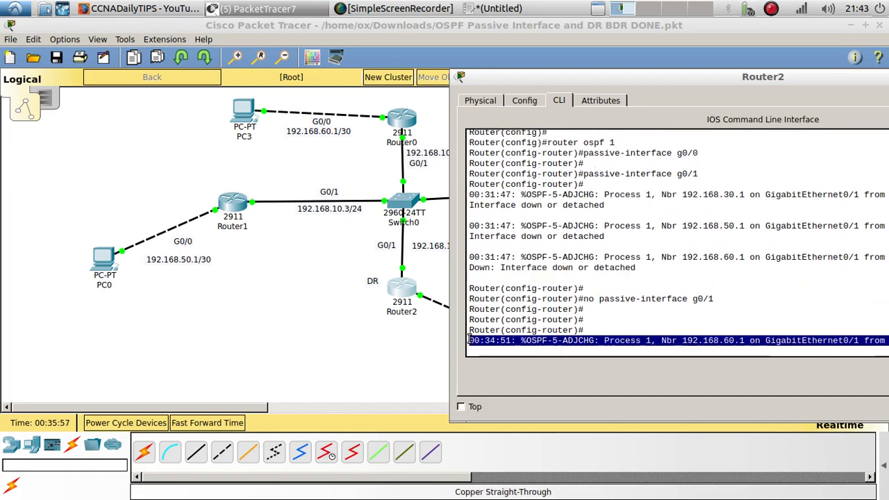
drag(582, 80, 493, 65)
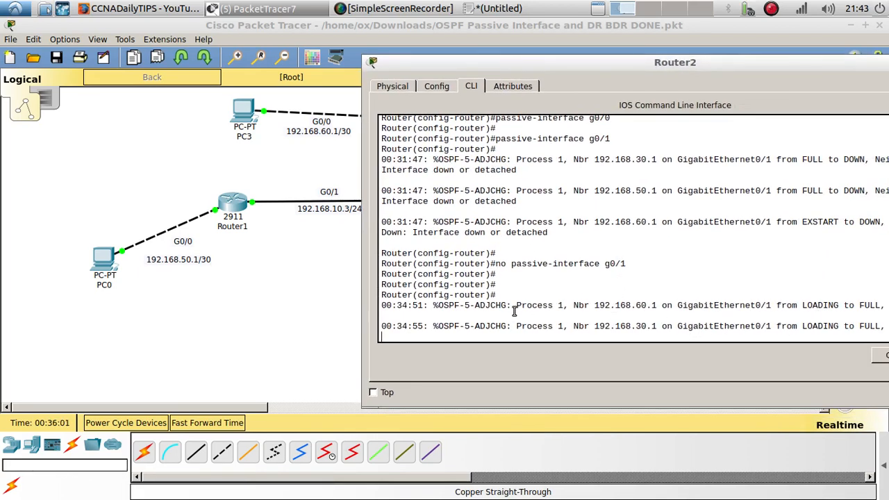
key(Return)
key(Return)
key(Return)
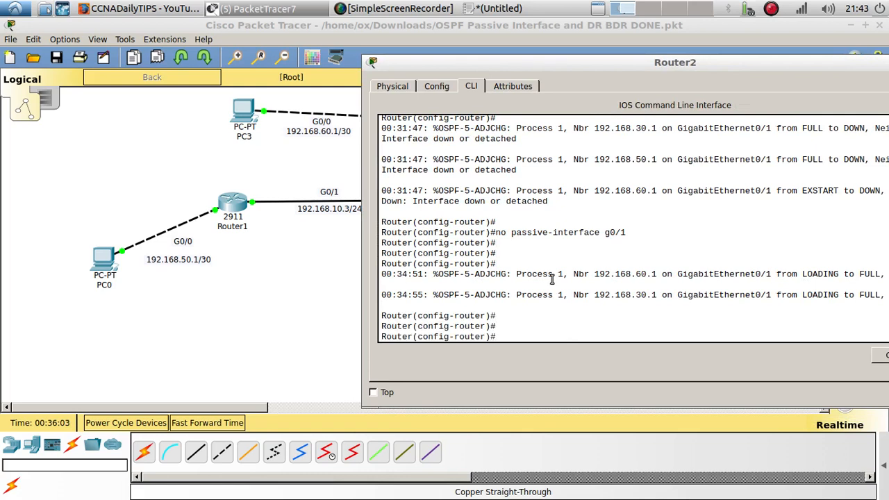
Leave OSPF configuration mode on Router2 with end.
text(end)
key(Return)
key(Return)
key(Return)
key(Return)
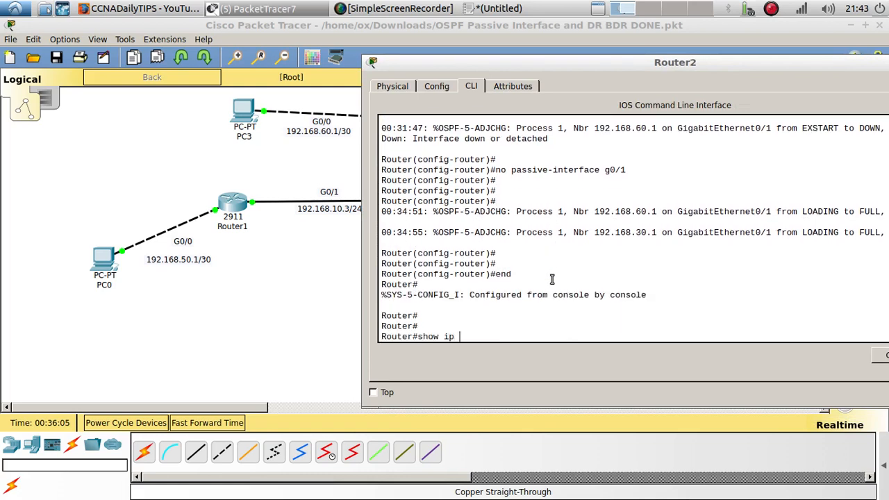
Display Router2's OSPF interface details with show ip ospf in, paging down to the GigabitEthernet0/1 neighbors.
text(show ip)
key(Tab)
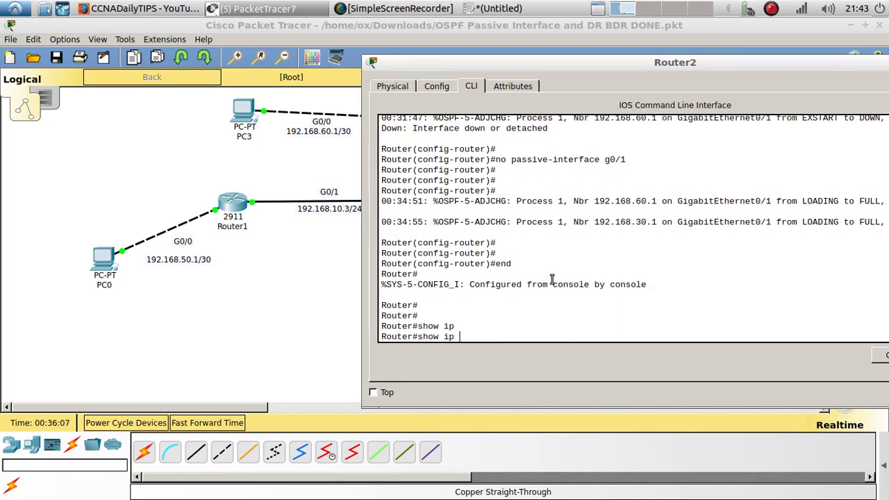
text(o)
key(Tab)
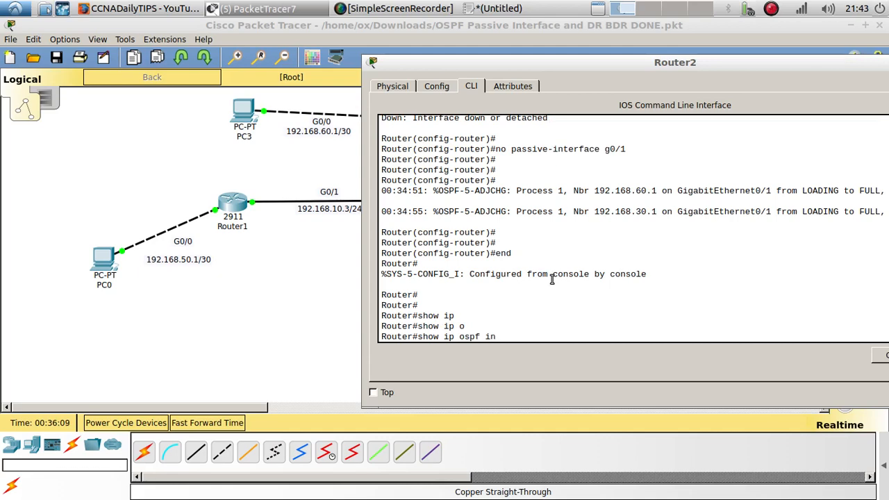
text(in)
key(Return)
key(Return)
key(Return)
key(Return)
key(Return)
key(Return)
key(Return)
key(Return)
key(Return)
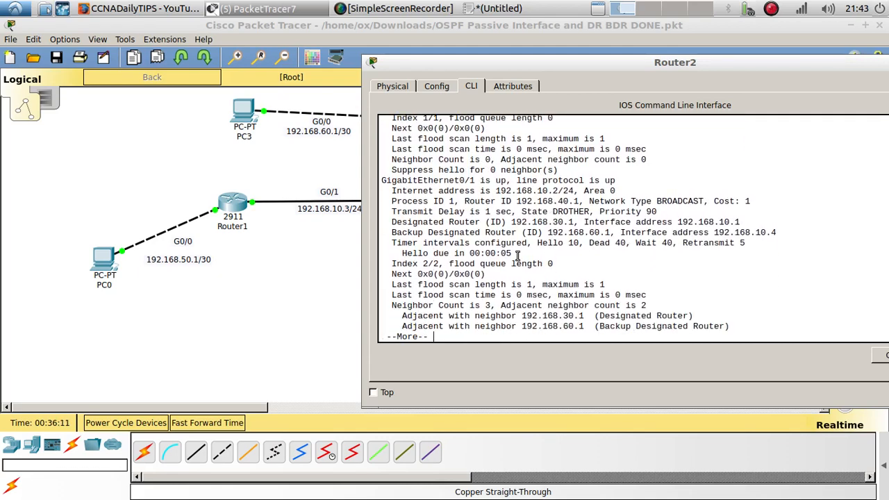
Examine the DR-election state of Router2's GigabitEthernet0/1 and page through the rest of its OSPF interface output.
double_click(568, 212)
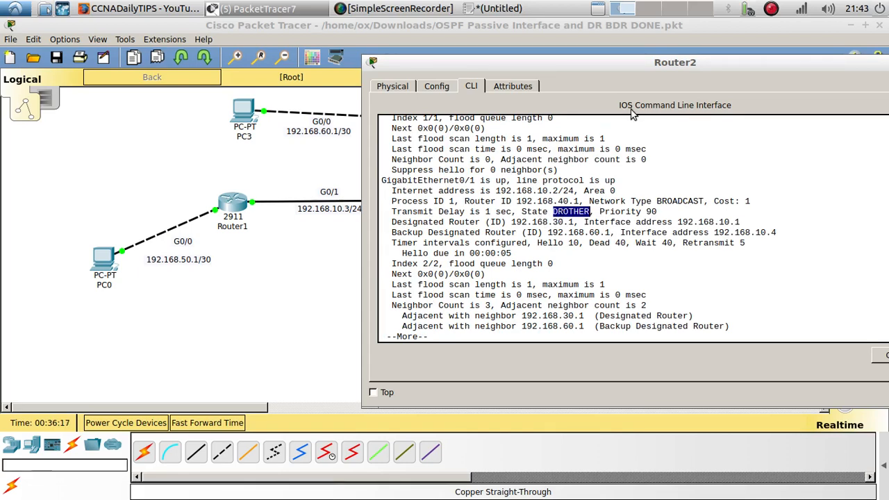
drag(655, 63, 663, 109)
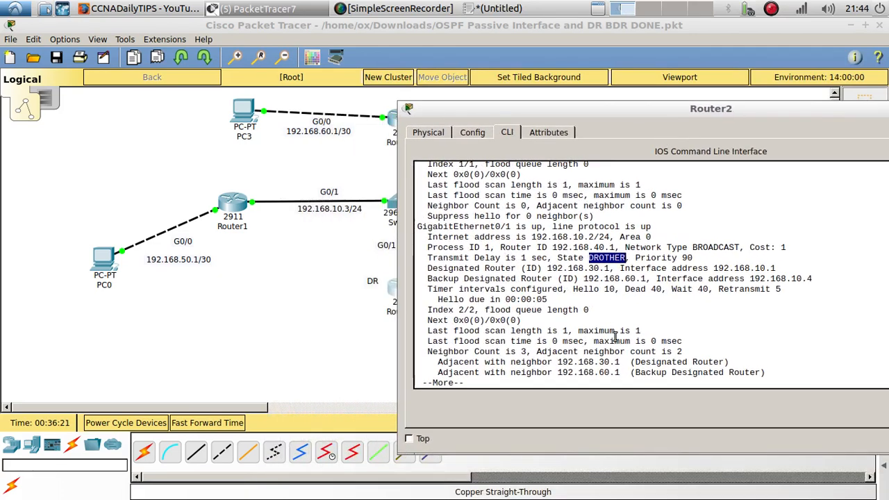
key(space)
Save Router2's running configuration with copy run start, accepting the default destination filename startup-config.
text(coo)
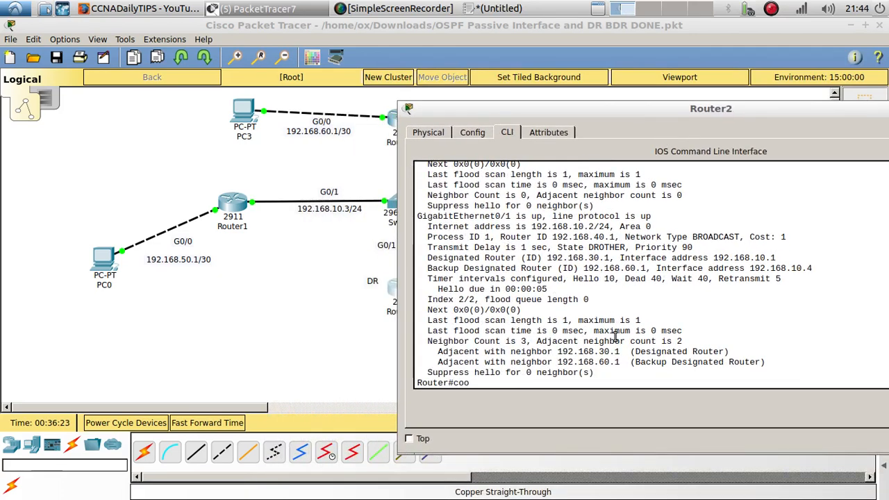
key(BackSpace)
text(py run stART)
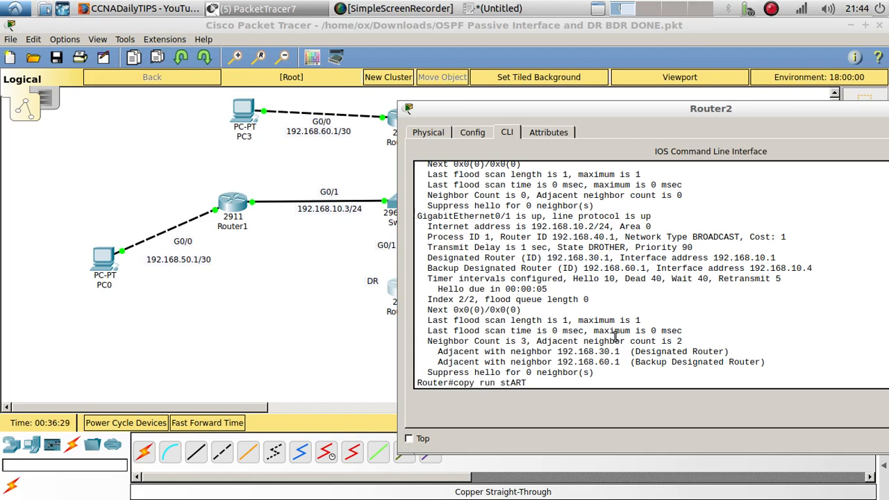
key(Return)
key(Return)
key(Return)
Copy the copy run start command text from Router2's CLI for reuse on the other routers.
triple_click(492, 329)
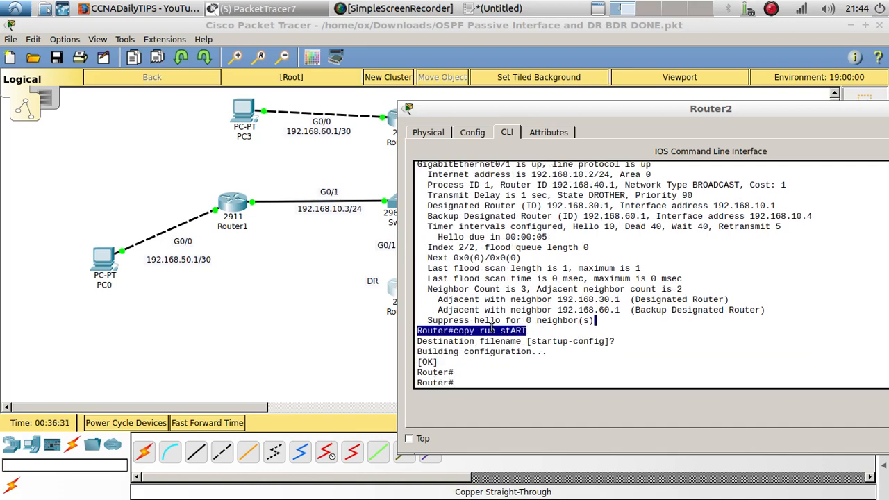
drag(492, 329, 455, 329)
key(Return)
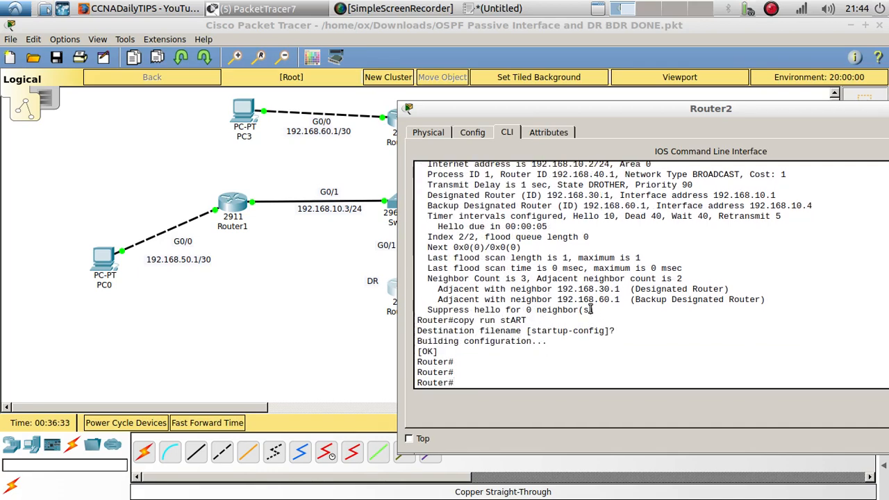
drag(527, 320, 455, 321)
key(ctrl+c)
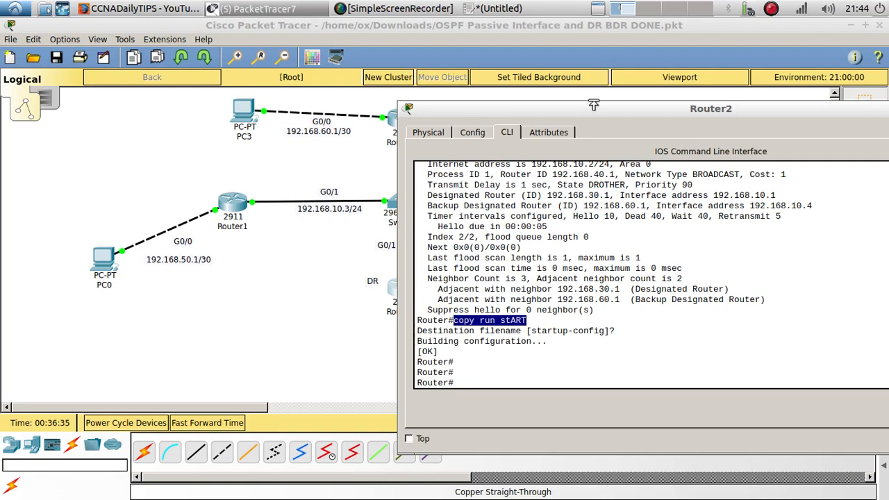
drag(594, 104, 422, 113)
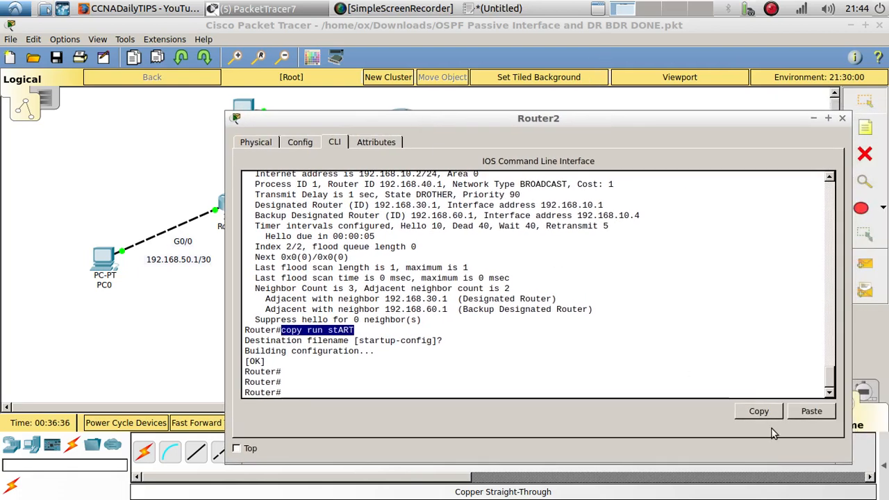
Save Router1's running configuration by pasting copy run start into its CLI and accepting the default filename.
click(118, 328)
click(233, 205)
key(Return)
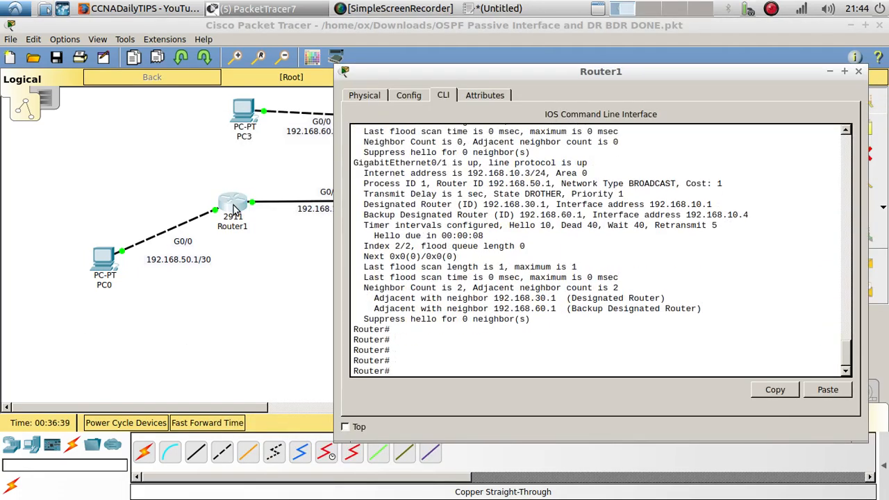
click(809, 393)
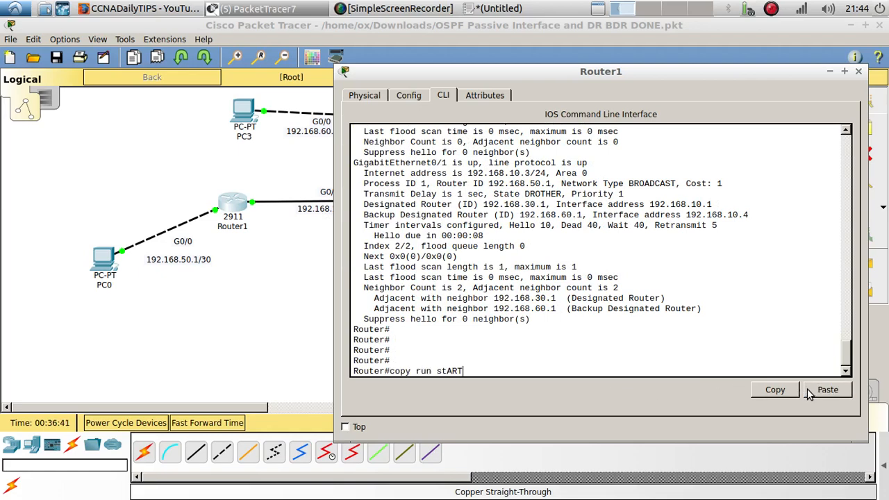
key(Return)
key(Return)
click(156, 286)
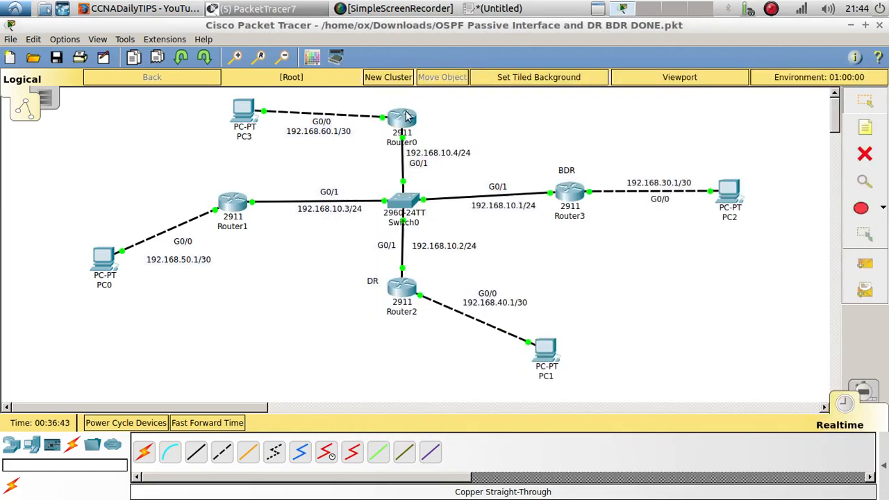
Save Router0's running configuration with the pasted copy run start command and the default destination filename.
click(403, 116)
key(Return)
key(Return)
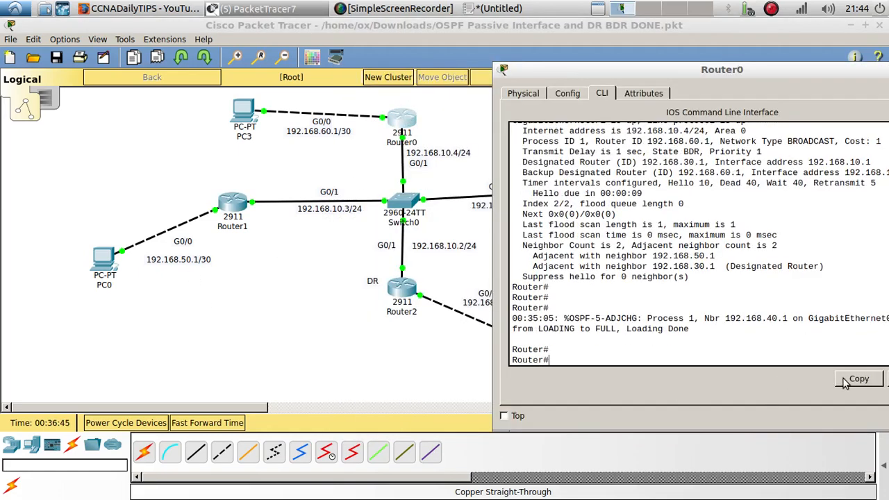
click(888, 375)
key(Return)
key(Return)
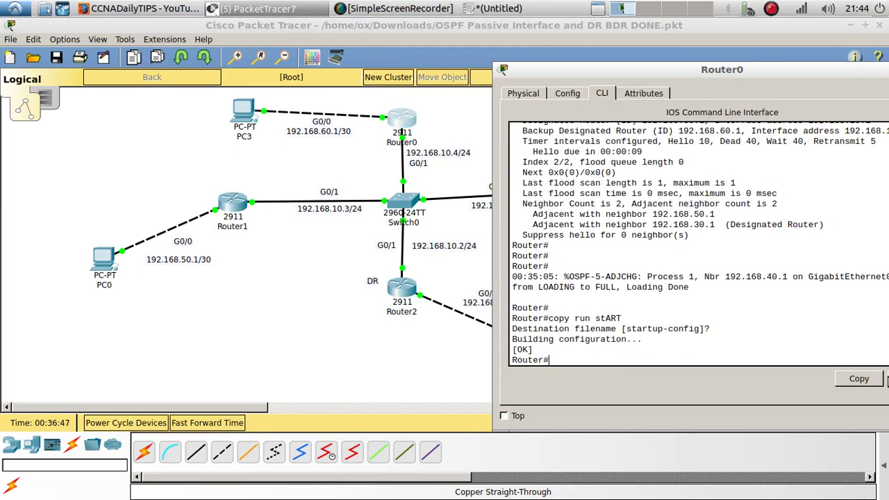
click(369, 382)
Finish the paged output on Router3 and save its running configuration with the pasted copy run start command.
click(570, 192)
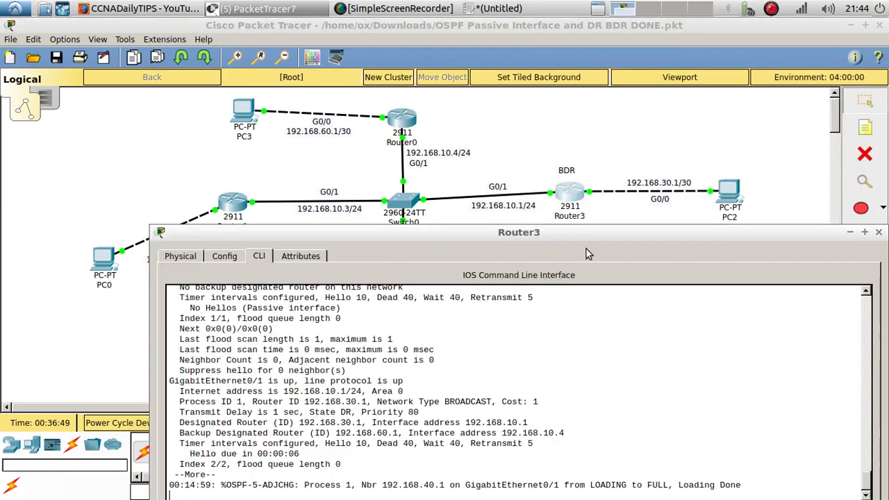
click(492, 246)
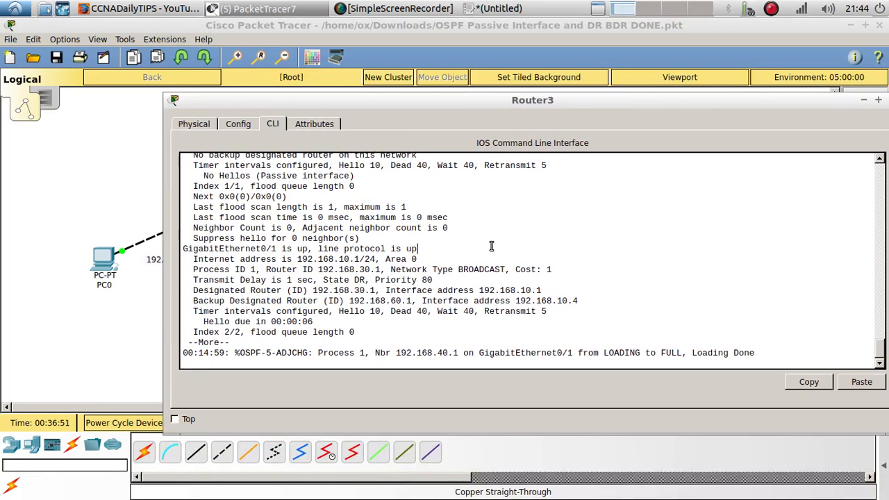
key(Return)
key(Return)
key(space)
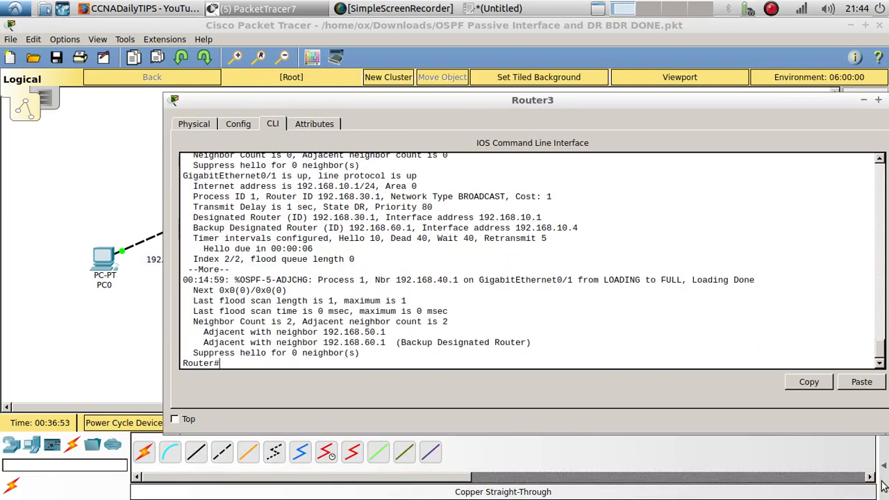
click(856, 383)
key(Return)
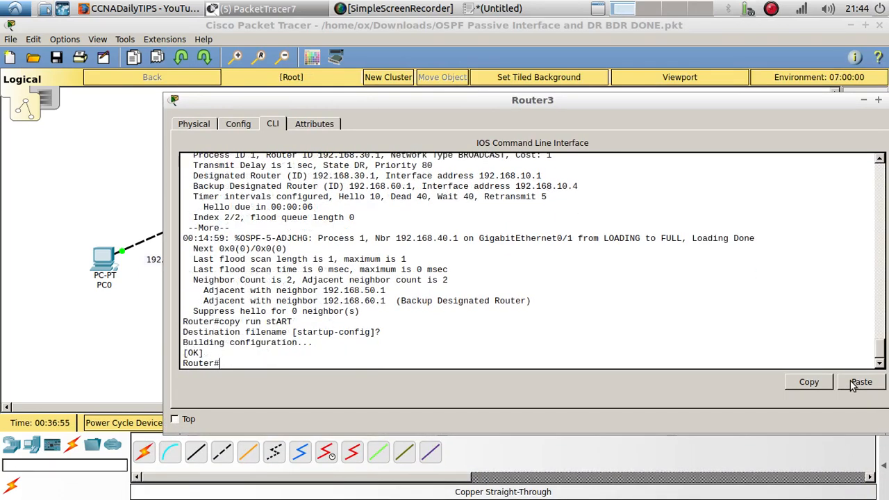
Try to reload Router3 with the mistyped command RELOAR, and fast-forward the simulation time past the name lookup.
text(RELOAR)
key(Return)
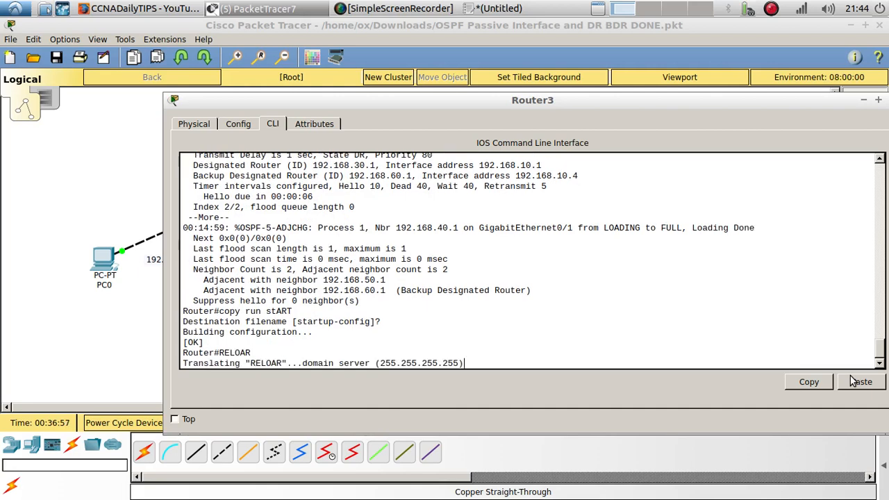
click(95, 311)
click(221, 423)
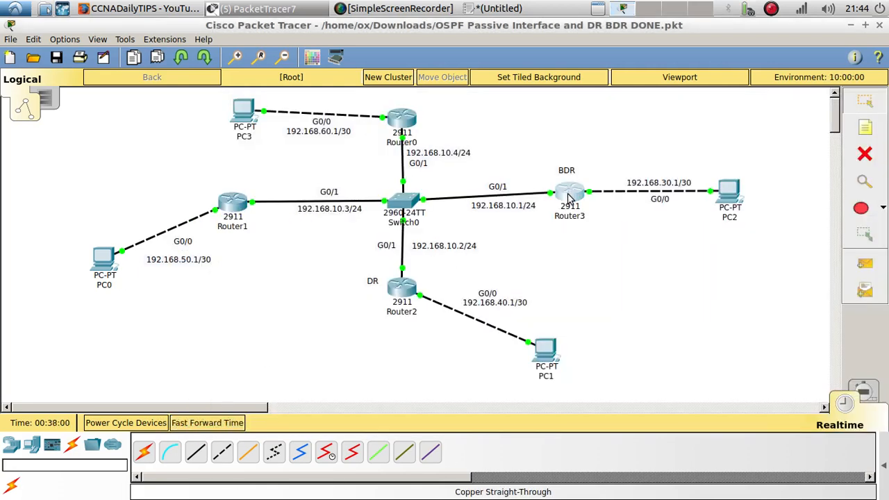
Enter RELOAD on Router3, copy the command text for the other routers, and confirm the reload.
click(568, 197)
text(RELOA)
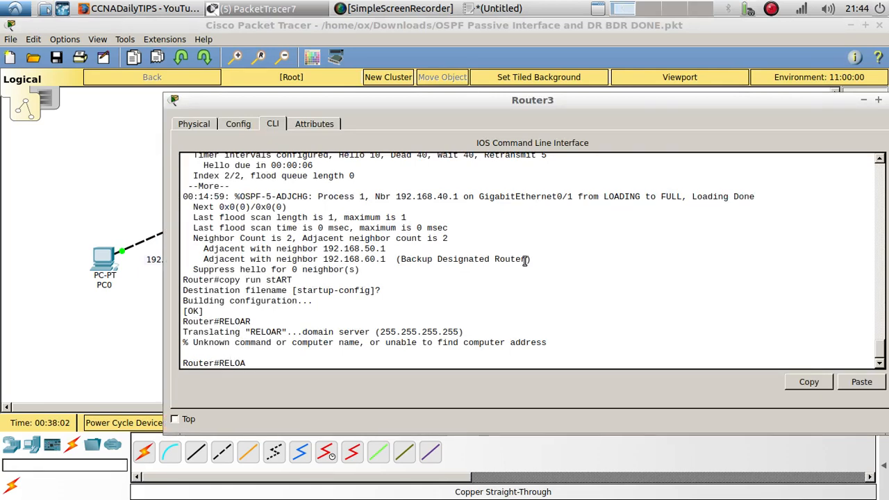
text(D)
drag(252, 362, 222, 361)
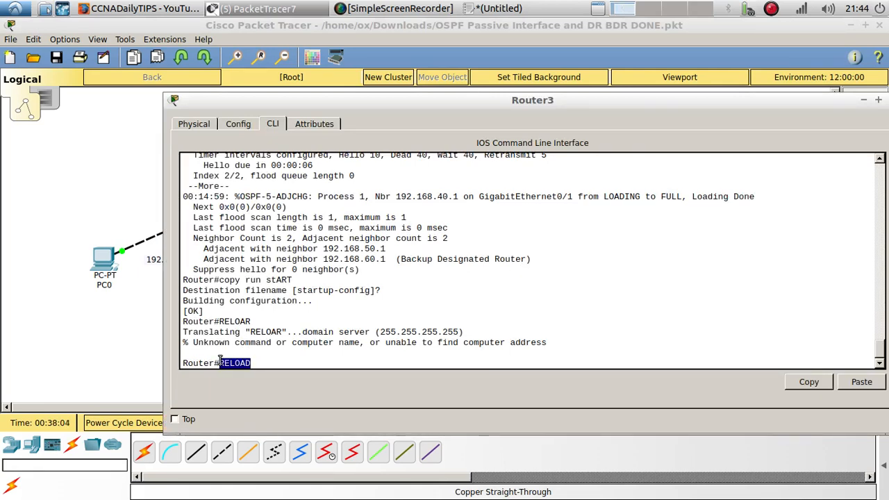
click(683, 352)
key(Return)
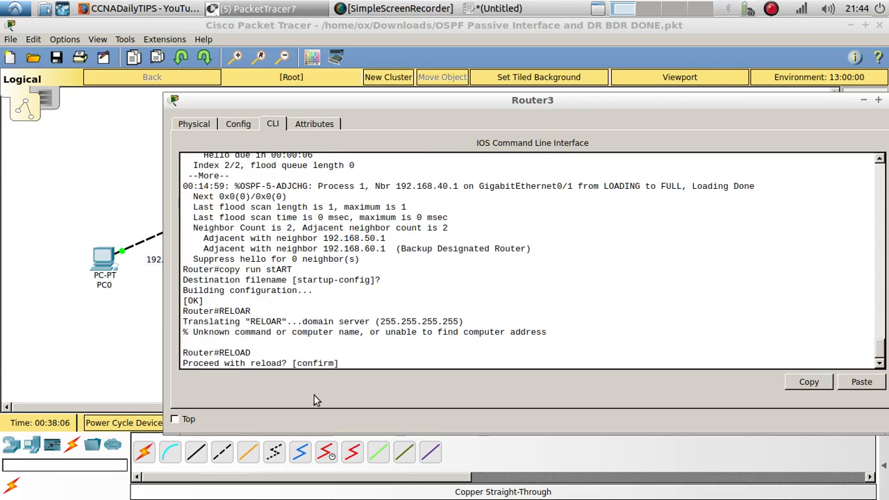
key(Return)
click(68, 384)
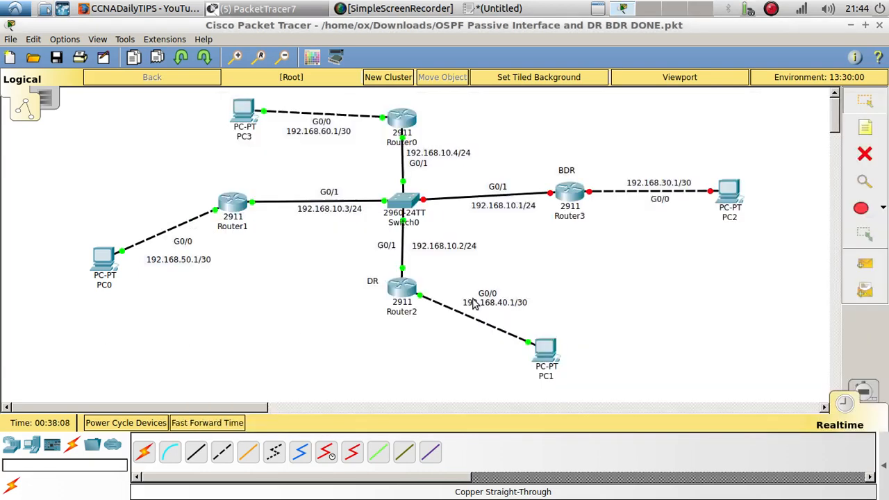
Reload Router2 by pasting RELOAD into its CLI and confirming.
click(408, 291)
click(472, 384)
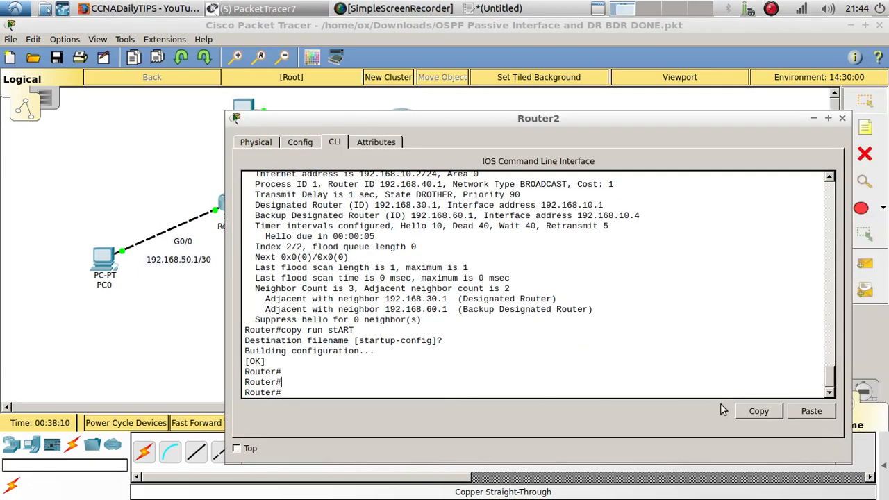
click(797, 411)
key(Return)
key(Return)
click(288, 223)
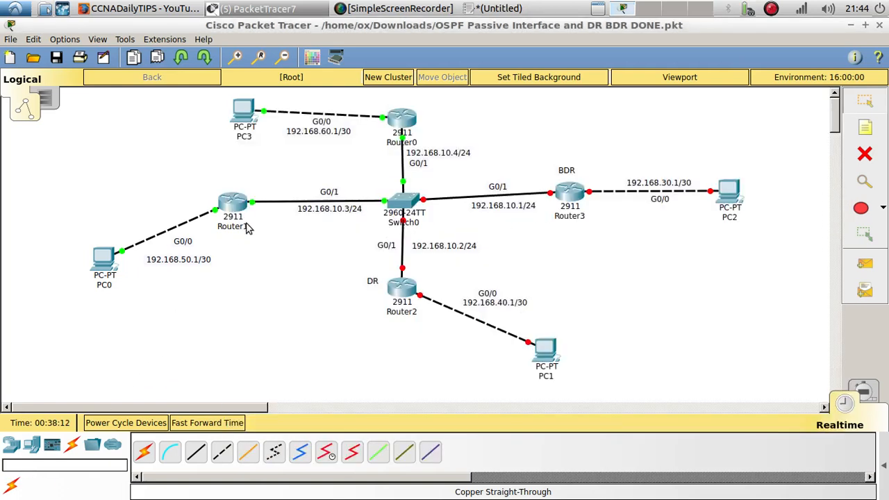
Reload Router1 with the pasted RELOAD command and confirm.
click(232, 203)
click(826, 391)
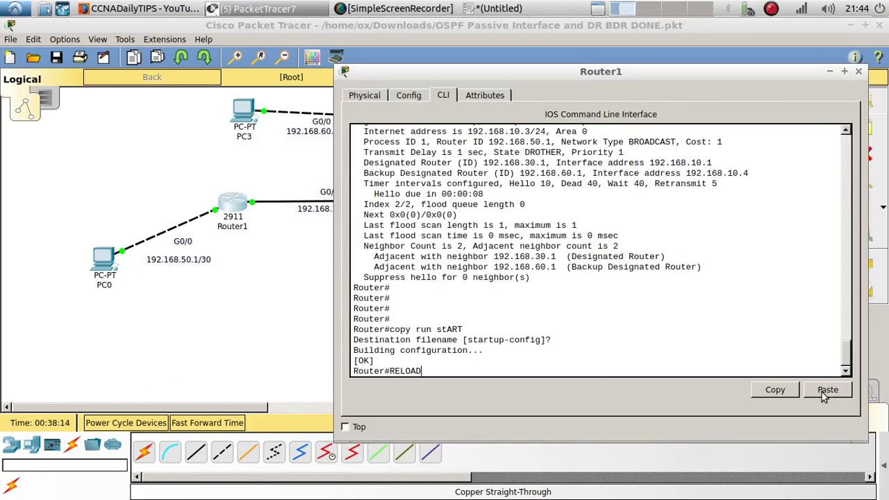
key(Return)
key(Return)
click(165, 318)
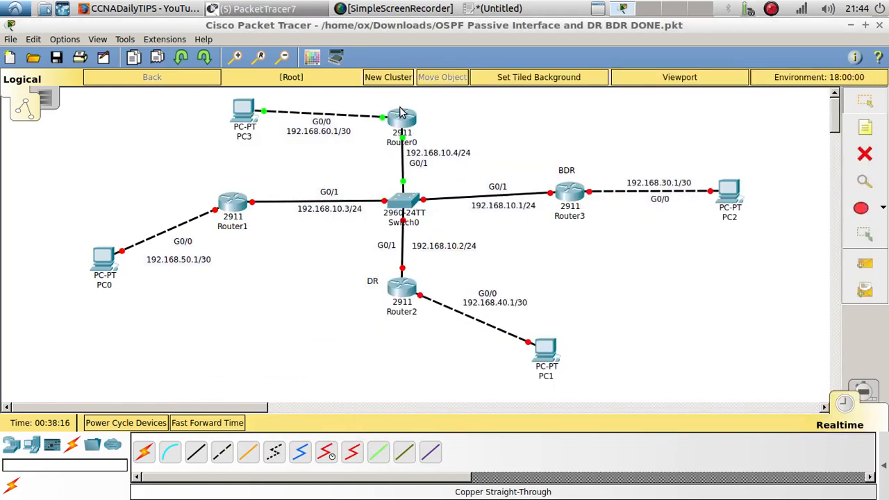
Reload Router0, the last remaining router, with the pasted RELOAD command and confirm.
click(406, 142)
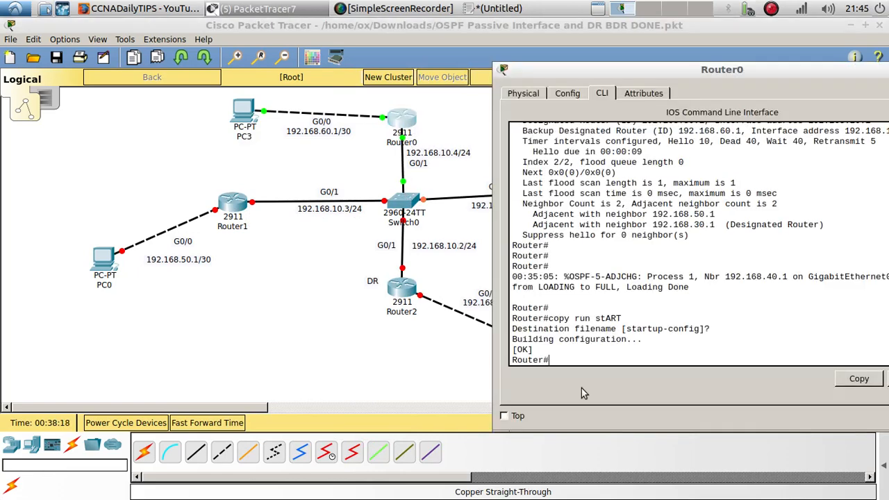
click(888, 381)
key(Return)
key(Return)
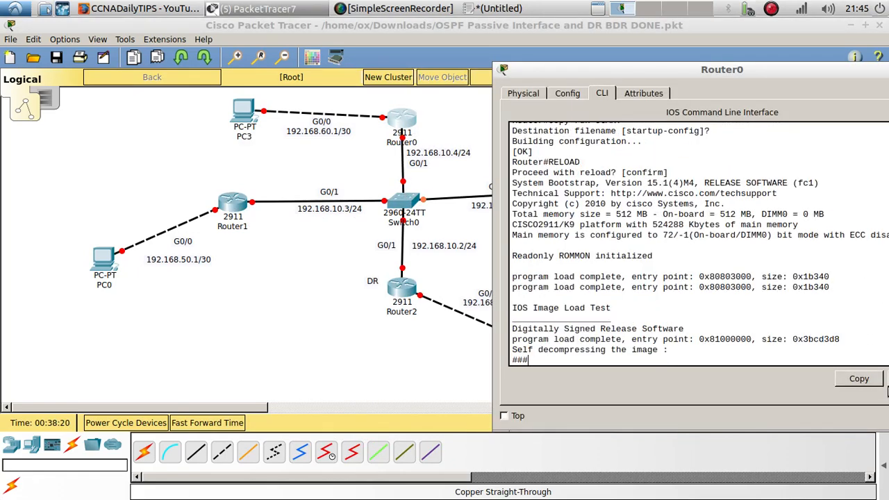
Return to the topology and fast-forward the simulation time until the reloaded routers' links come up.
click(292, 344)
click(208, 426)
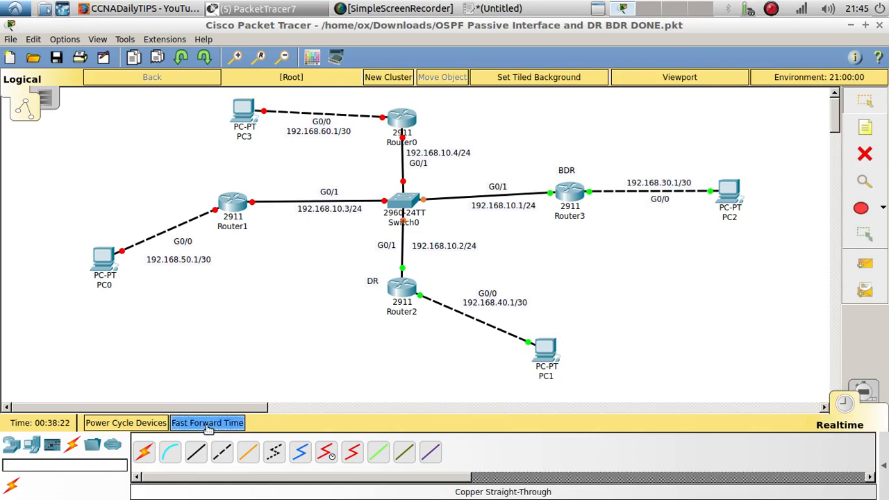
click(208, 427)
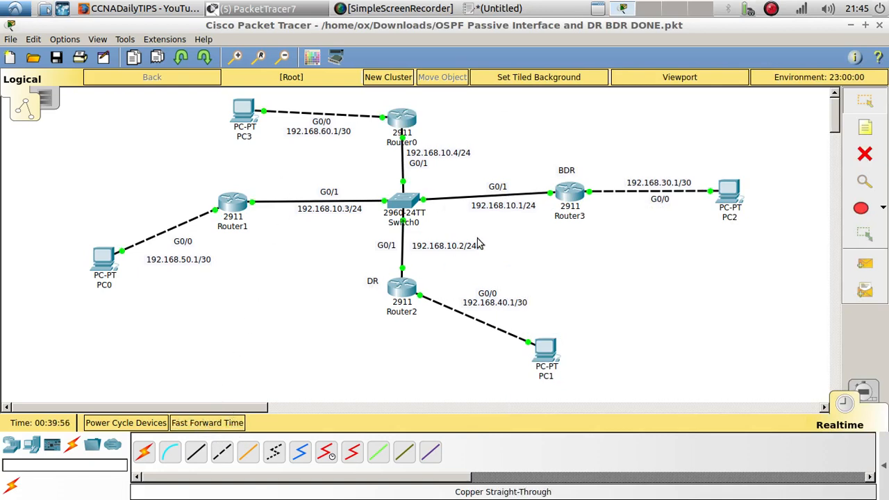
Open the restarted Router2's CLI and enter privileged EXEC mode with EN.
click(401, 292)
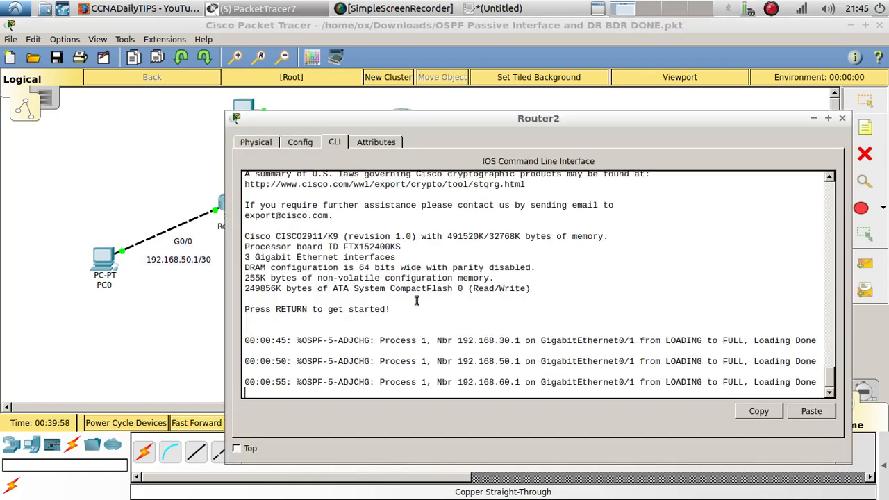
key(Return)
key(Return)
text(EN)
key(Return)
Display Router2's OSPF interface details with show ip ospf i and highlight the state of GigabitEthernet0/1.
text(C)
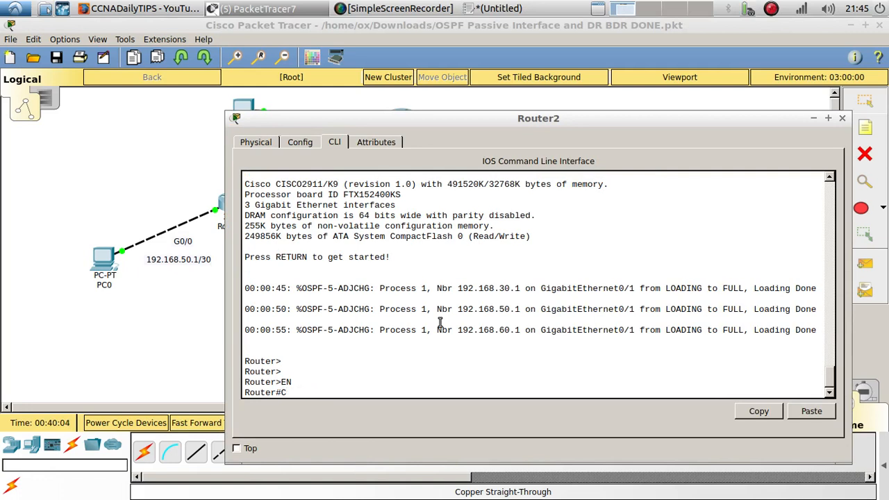
text(Oshow ip o)
key(Tab)
text(i)
key(Return)
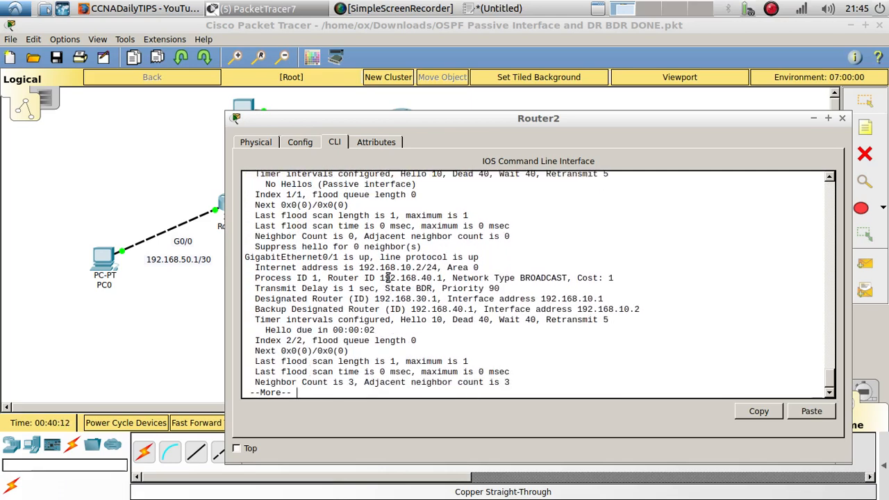
mouse_move(417, 288)
mouse_down()
mouse_move(436, 278)
mouse_move(432, 287)
mouse_up()
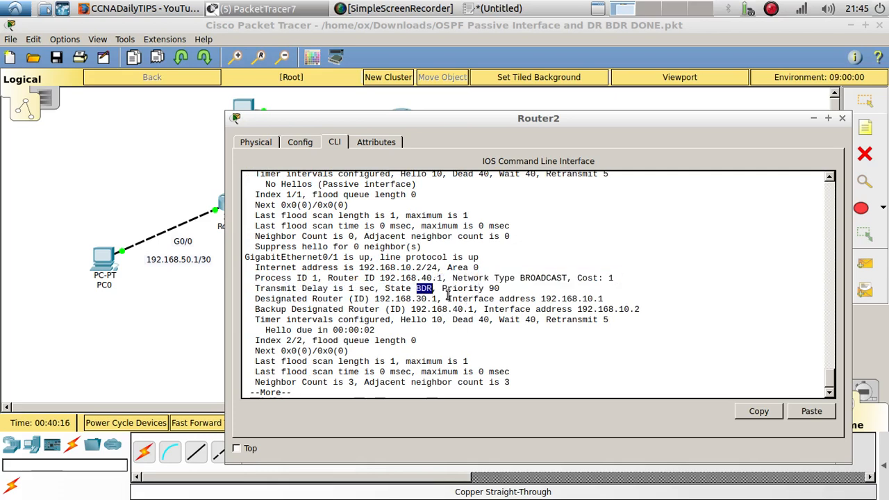
Return to the topology, open Router3's CLI and enter privileged EXEC mode with en.
click(192, 333)
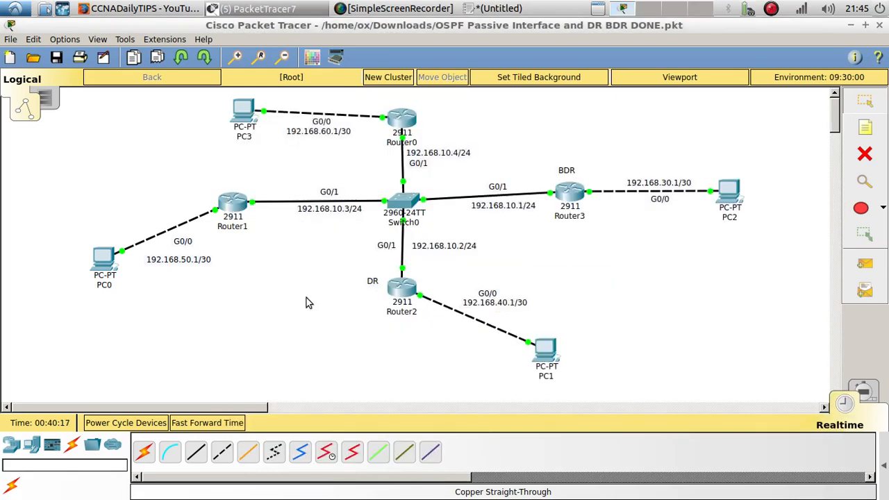
click(559, 196)
key(Return)
key(Return)
key(Return)
key(Return)
text(en)
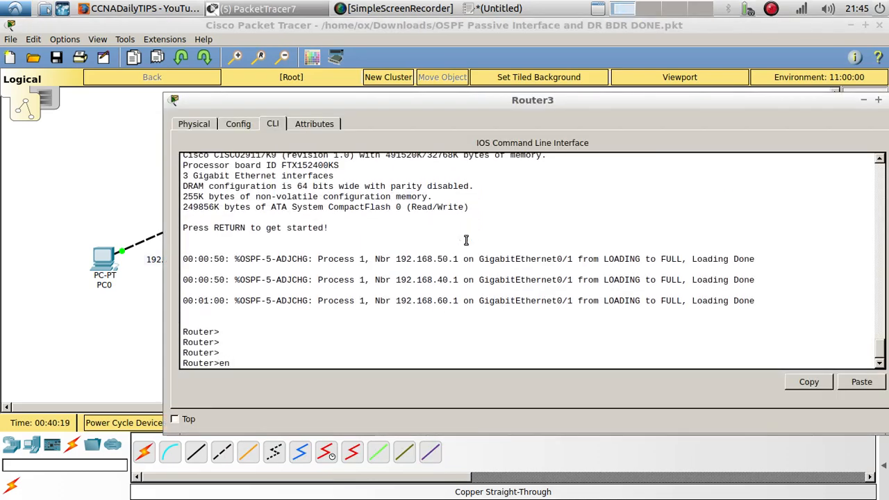
key(Return)
Display Router3's OSPF interface details with show ip ospf in and highlight the state of GigabitEthernet0/1.
text(show ip o)
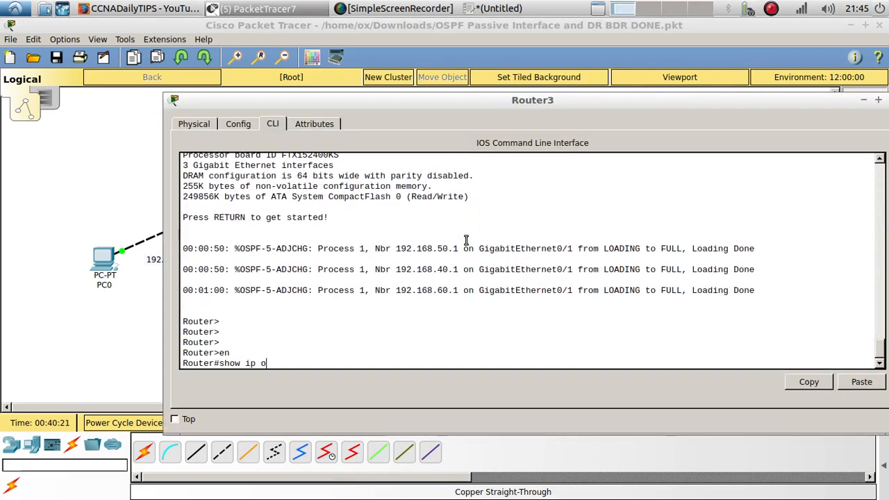
key(Tab)
text(in)
key(Return)
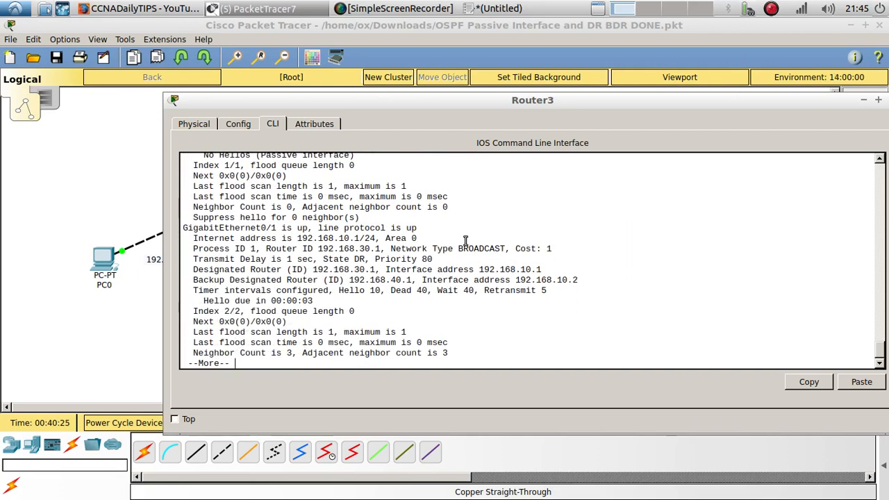
double_click(361, 261)
Page through the rest of Router3's OSPF interface output and return to the topology.
key(Return)
key(Return)
key(Return)
key(Return)
key(Return)
key(Return)
key(Return)
key(Return)
key(Return)
key(Return)
key(Return)
key(Return)
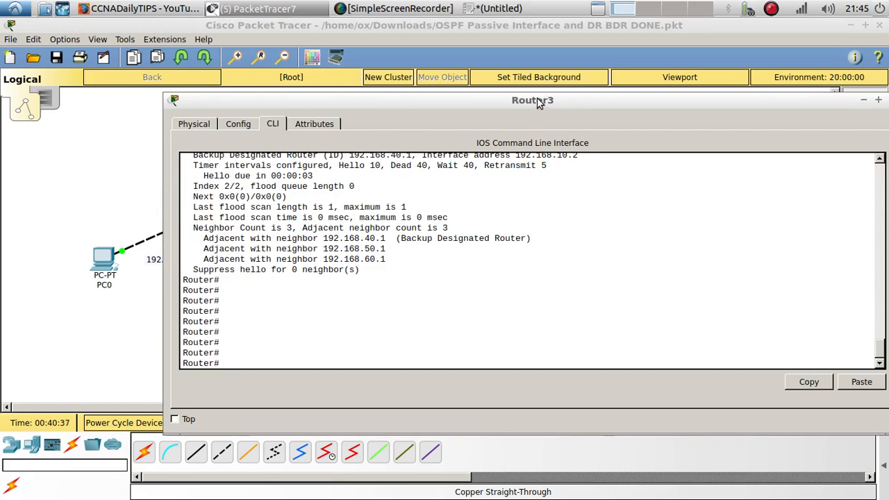
drag(537, 100, 498, 231)
click(552, 165)
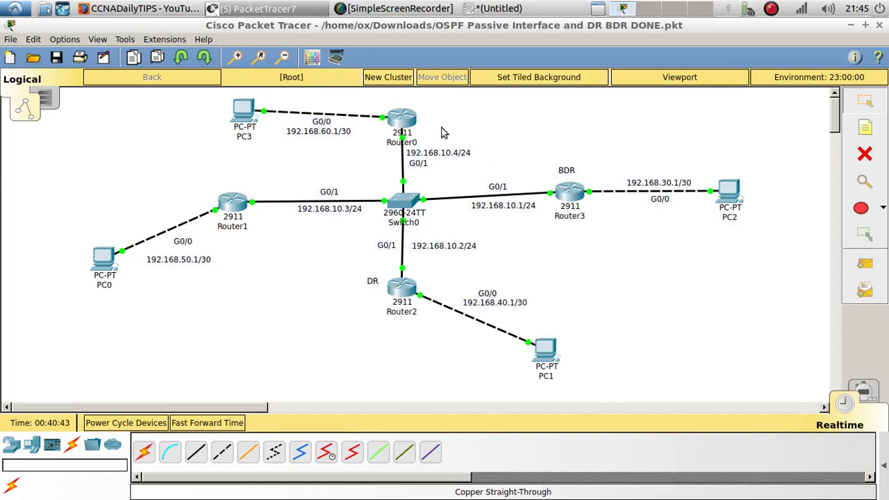
Try to reload Router0 from its user EXEC prompt with the pasted RELOAD command and fast-forward the simulation time.
click(403, 118)
drag(642, 78, 493, 63)
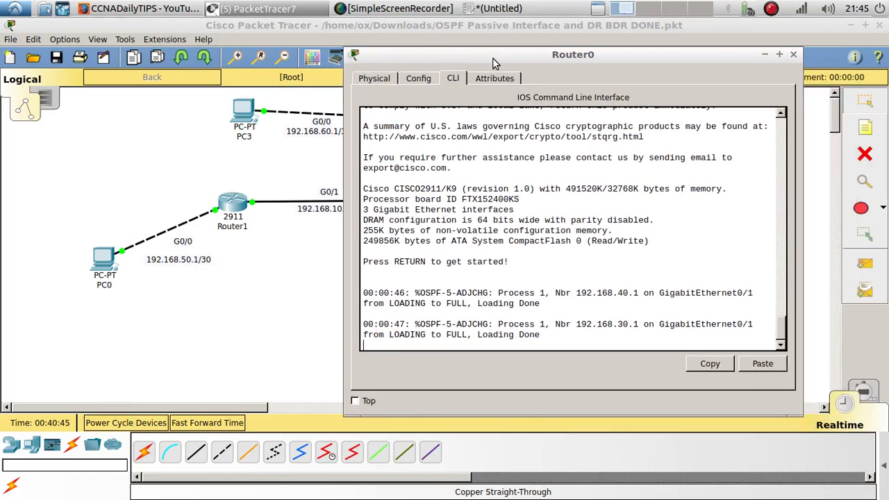
key(Return)
key(Return)
click(762, 364)
key(Return)
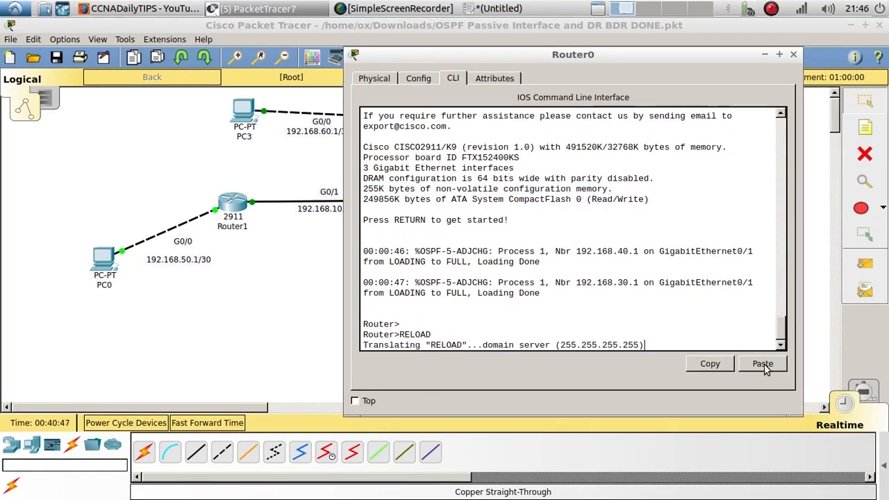
click(243, 417)
click(404, 133)
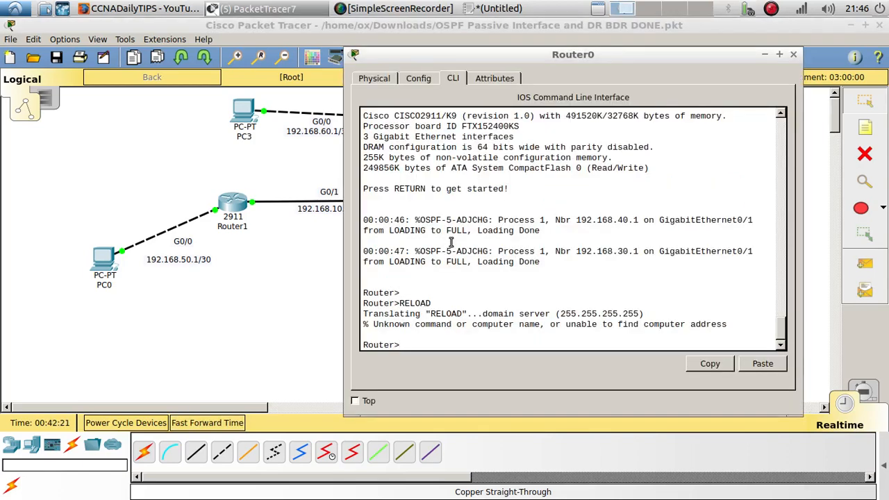
Enter privileged EXEC mode with en on Router0 and on Router1.
text(en)
key(Return)
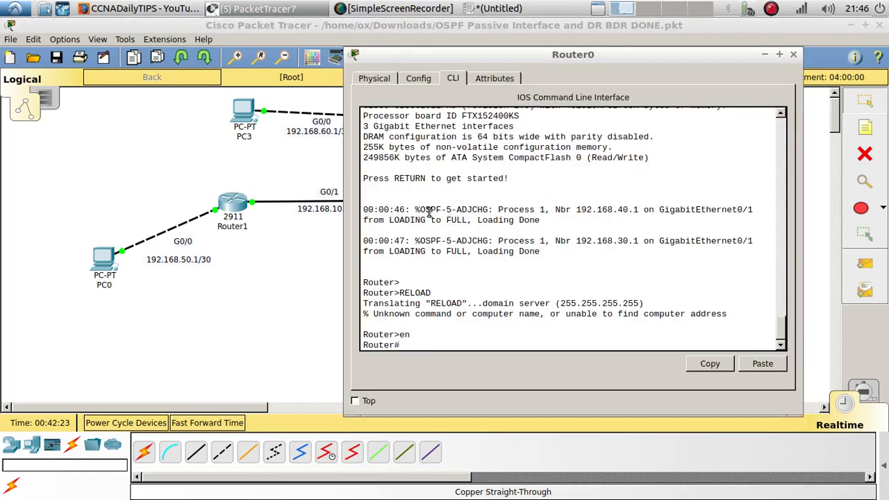
click(253, 217)
key(Return)
text(en)
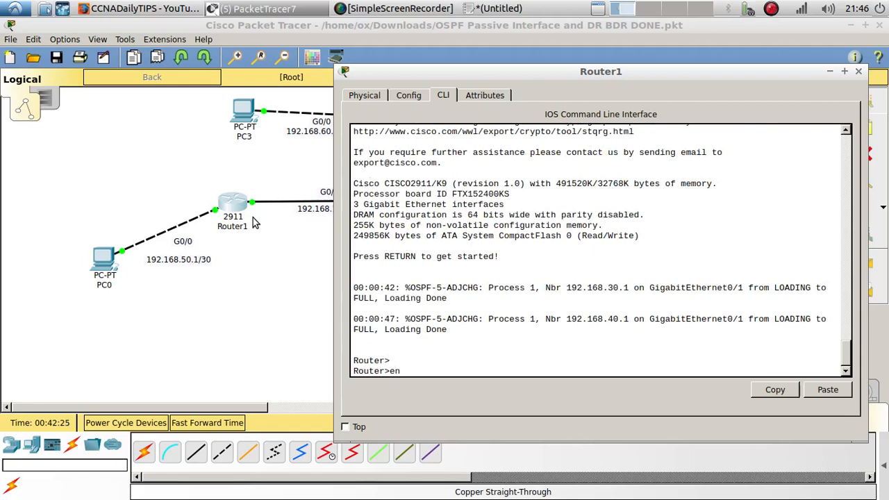
key(Return)
click(291, 320)
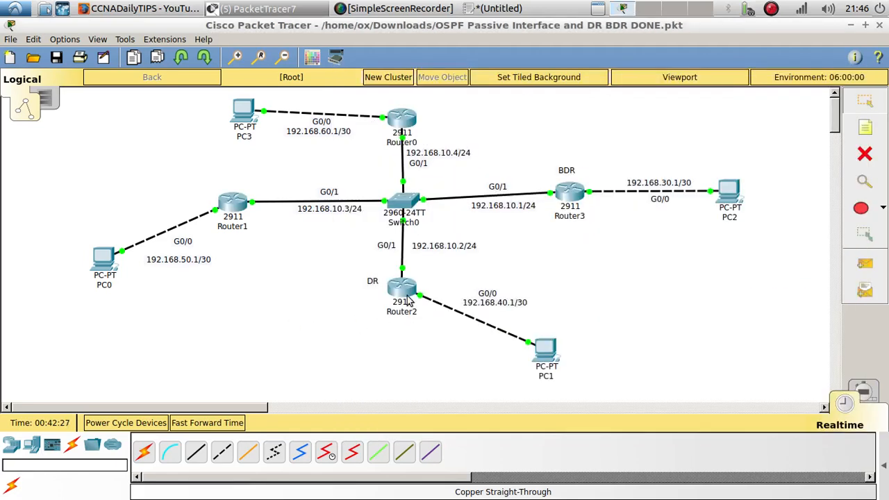
Finish Router2's paged OSPF output, reload the router with the pasted RELOAD command, confirm, and check its boot progress.
click(402, 290)
key(space)
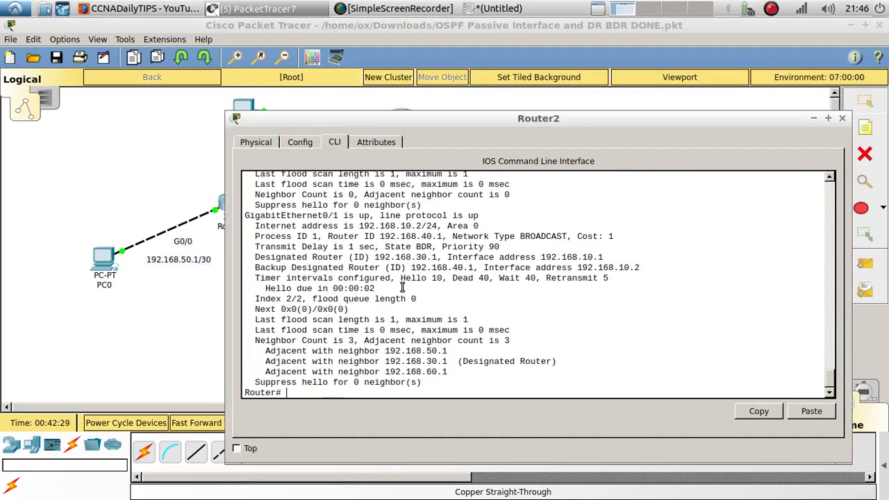
text(e)
click(795, 417)
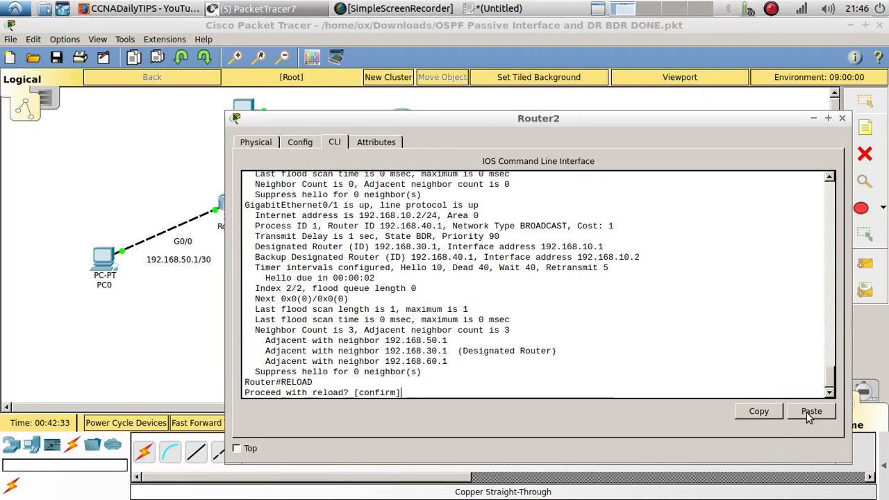
key(Return)
click(220, 321)
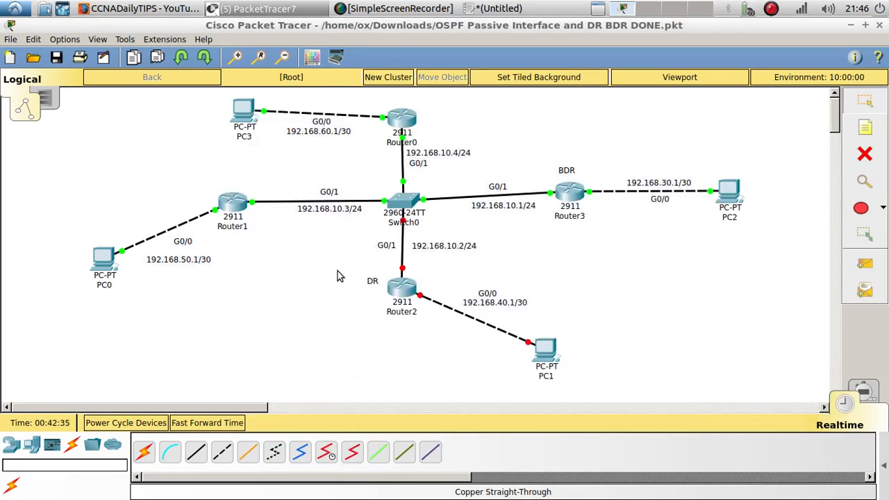
click(397, 286)
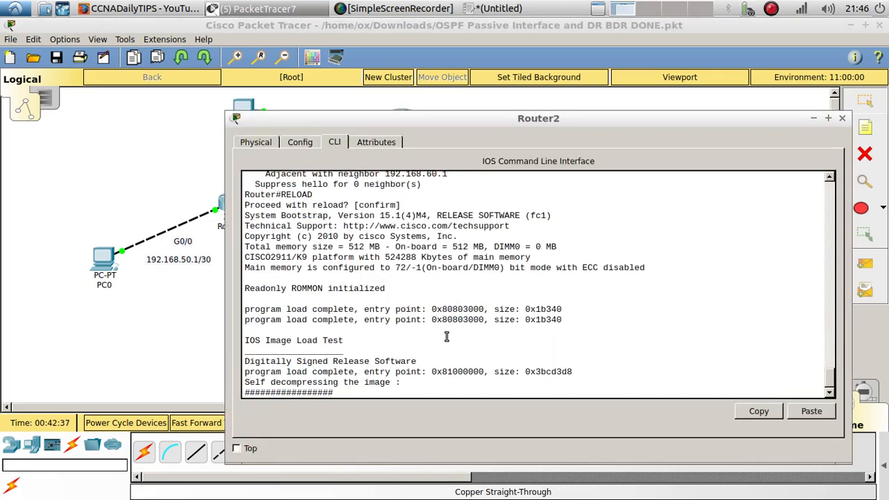
click(118, 383)
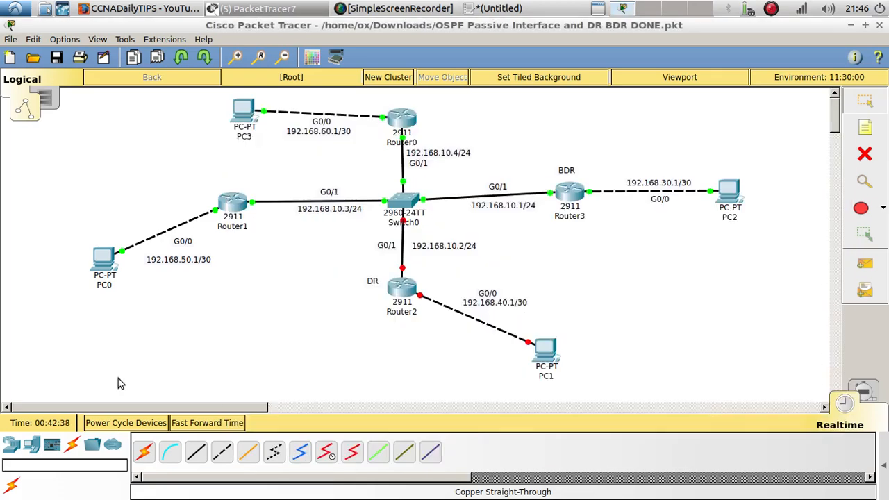
Power cycle all devices in the topology, confirm, and fast-forward the simulation time until the links come up.
click(130, 424)
click(401, 279)
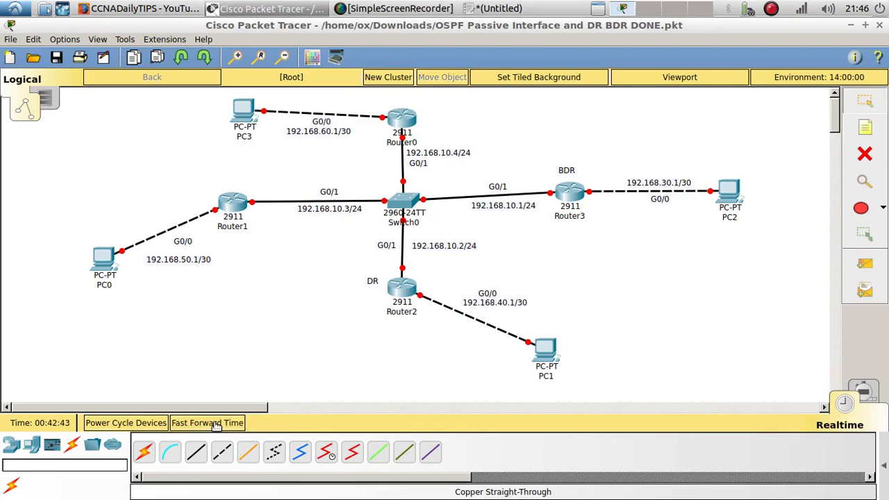
click(217, 425)
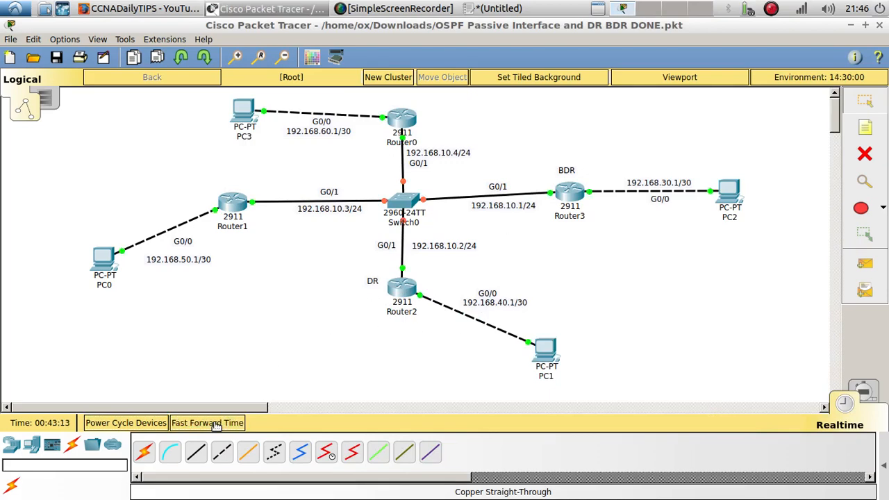
click(217, 426)
click(217, 426)
Open the restarted Router1's CLI and enter privileged EXEC mode with en.
click(231, 201)
key(Return)
key(Return)
text(en)
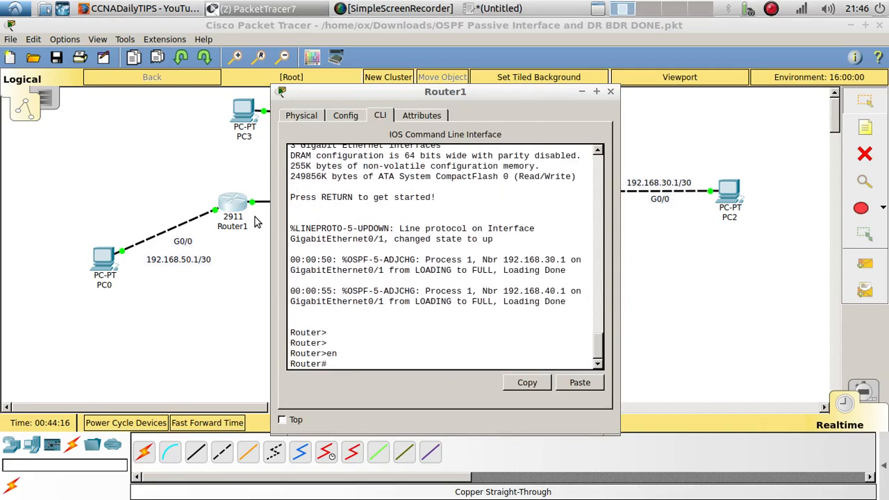
key(Return)
Display Router1's OSPF interface details with show ip ospf i and enlarge the router window to read them.
text(show ip o)
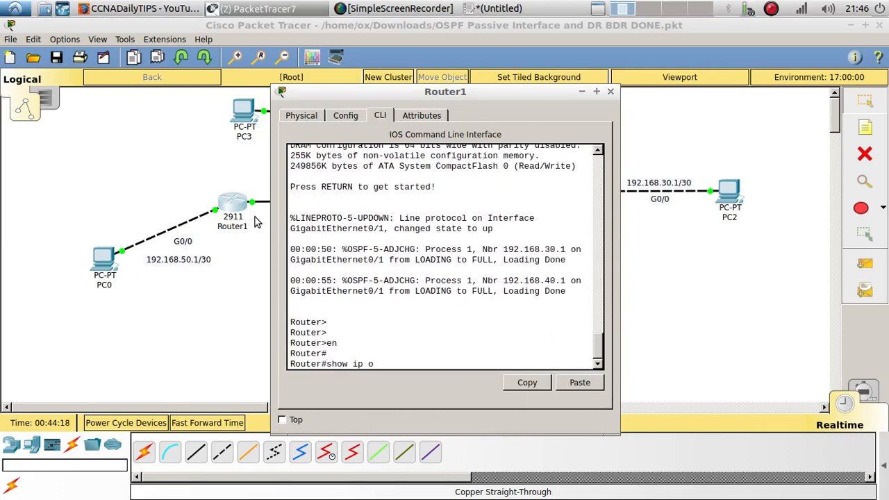
text(spf i)
key(Return)
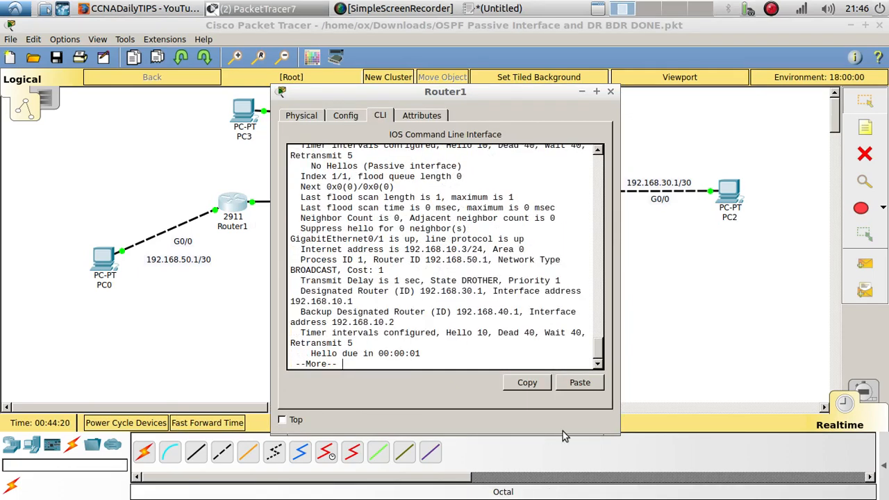
drag(611, 428, 794, 456)
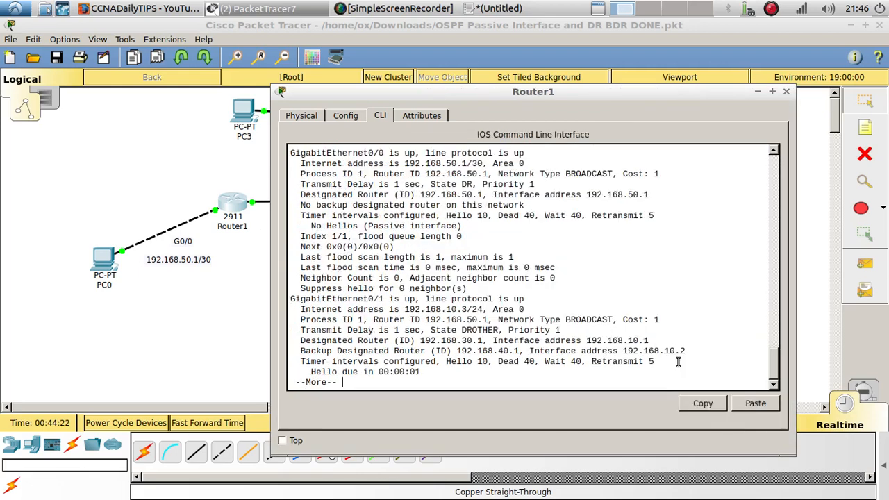
Page through the rest of Router1's OSPF output and highlight the state of GigabitEthernet0/1.
key(Return)
key(Return)
key(Return)
key(Return)
key(Return)
key(Return)
key(Return)
key(Return)
key(Return)
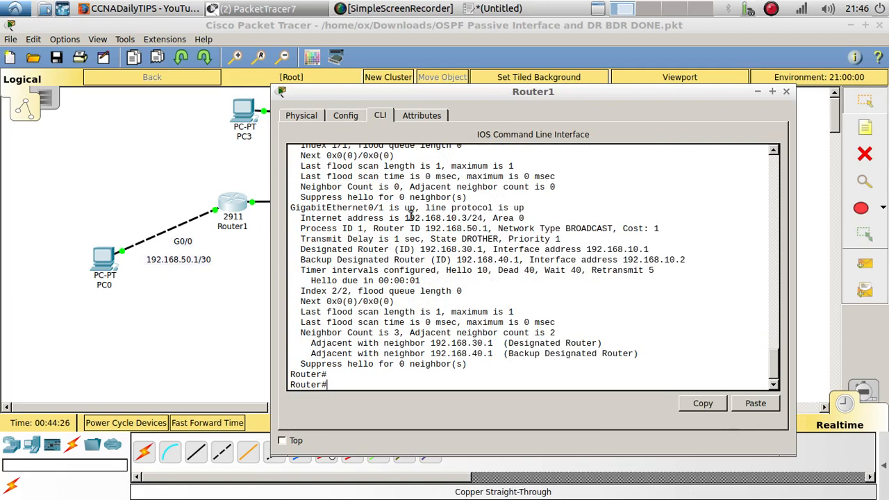
drag(431, 239, 494, 238)
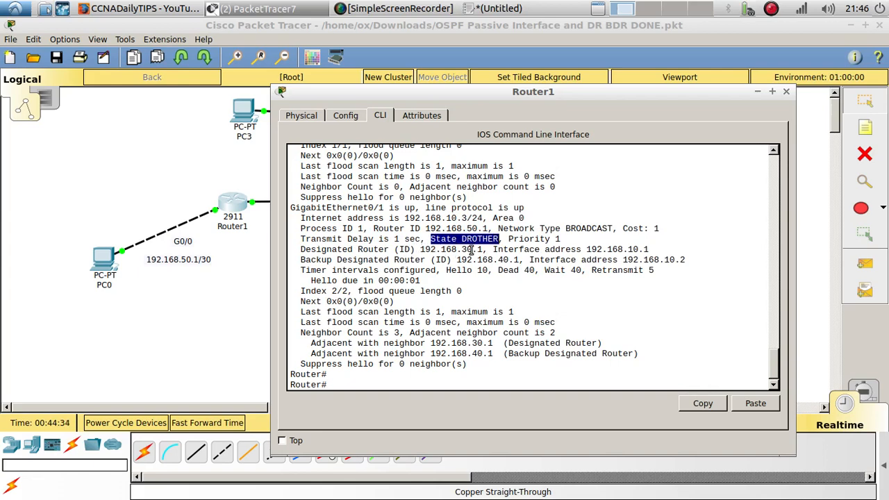
Open the restarted Router3's CLI from the topology and bring up its user EXEC prompt.
click(240, 297)
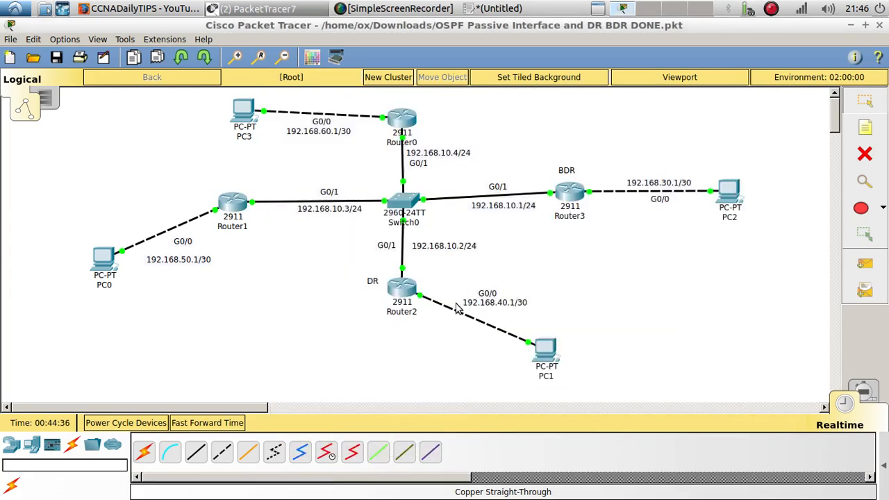
click(569, 193)
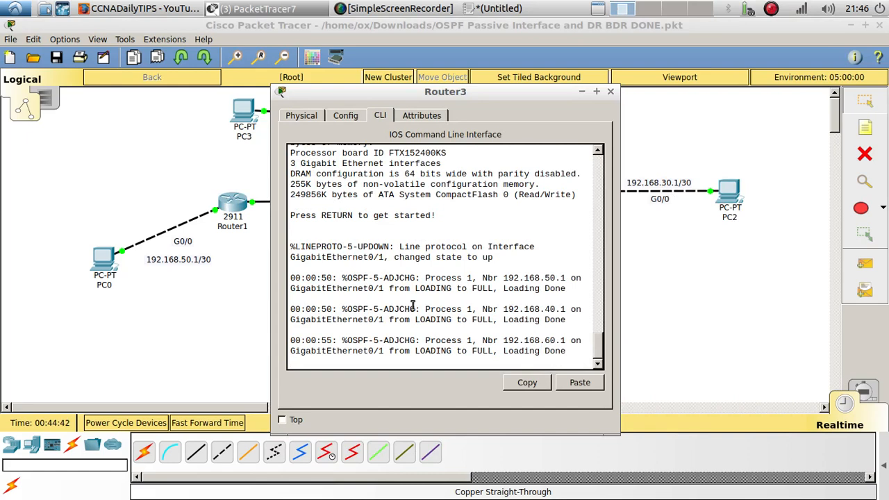
key(Return)
key(Return)
key(Return)
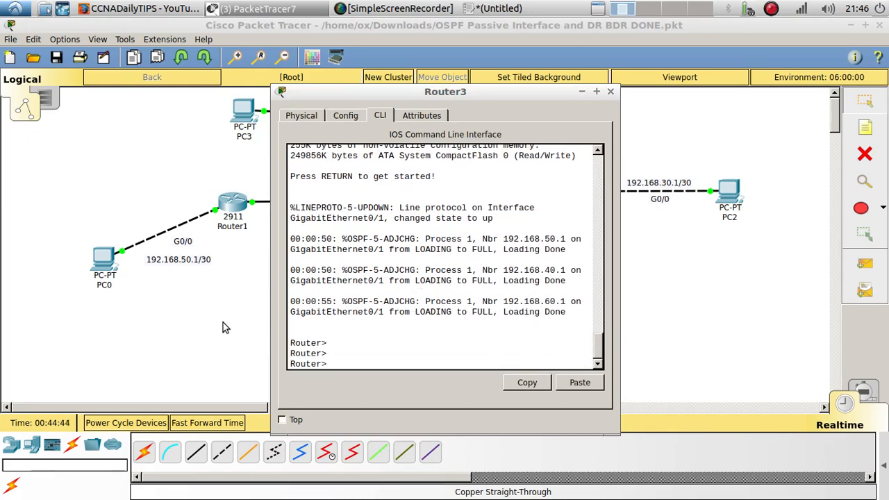
Open Router2's CLI, reposition and widen its window to view the OSPF adjacency messages, and return to the topology.
click(224, 325)
click(400, 291)
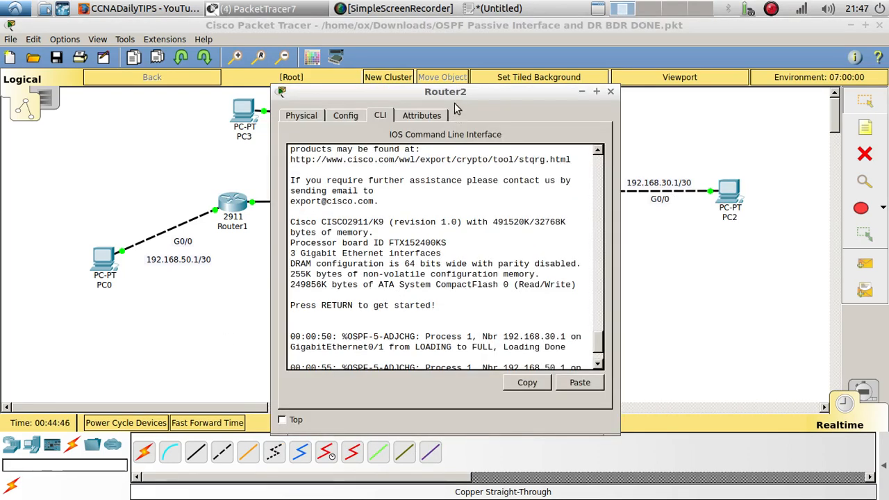
drag(453, 94, 347, 74)
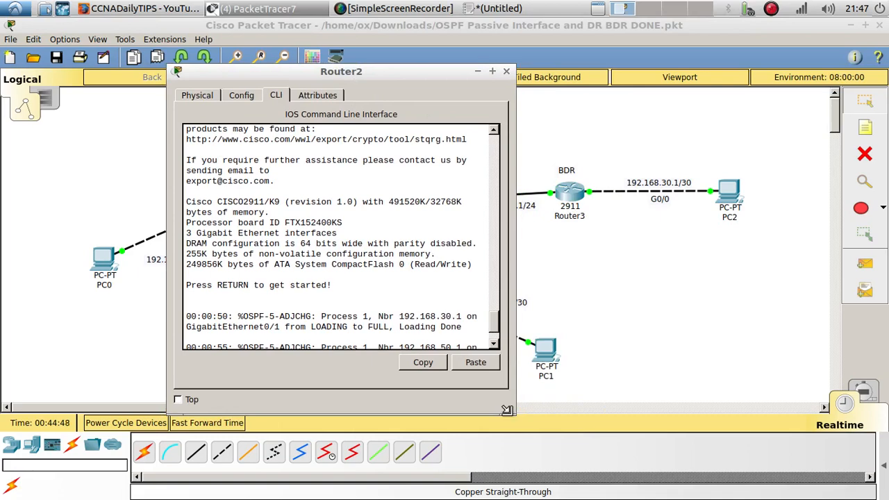
drag(511, 414, 698, 422)
click(147, 341)
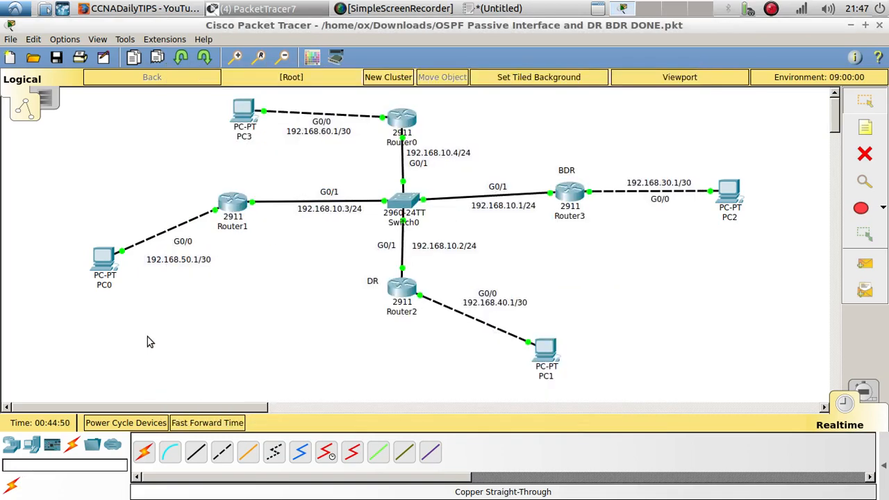
Switch to Firefox and highlight the CCNADailyTIPS channel name on YouTube and the account handle on the Twitter profile.
click(179, 9)
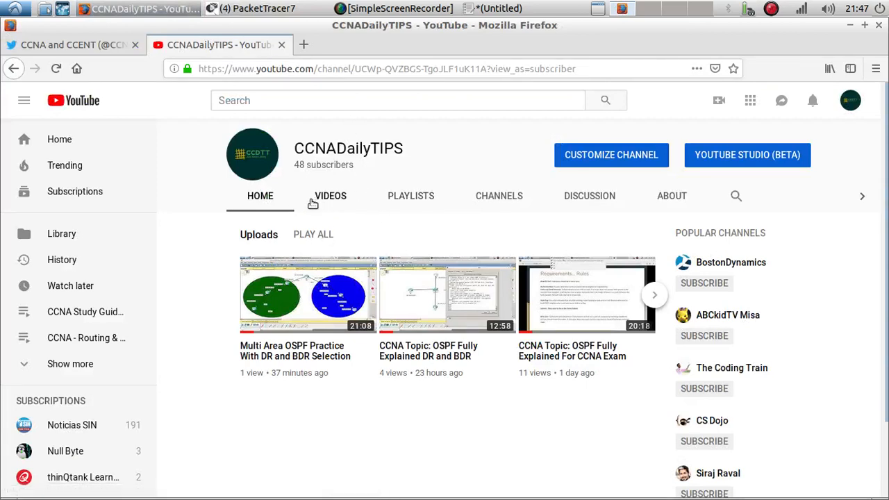
drag(295, 150, 417, 159)
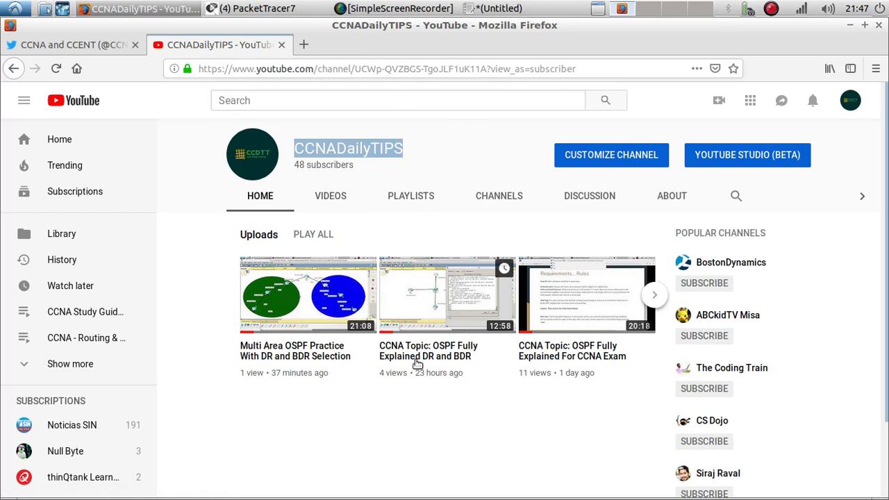
click(433, 398)
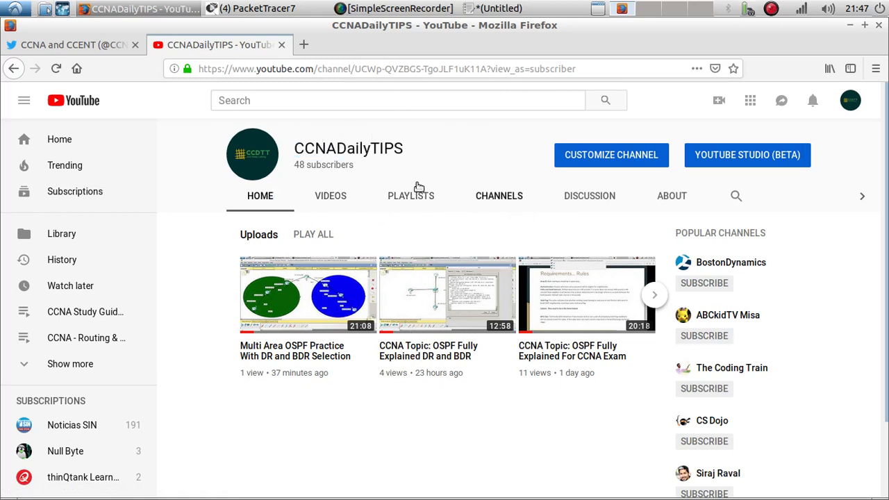
click(119, 46)
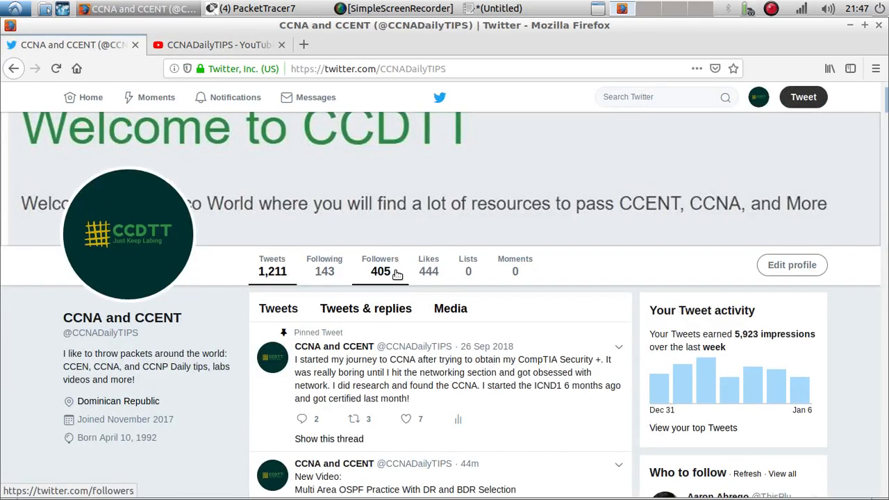
drag(142, 334, 59, 326)
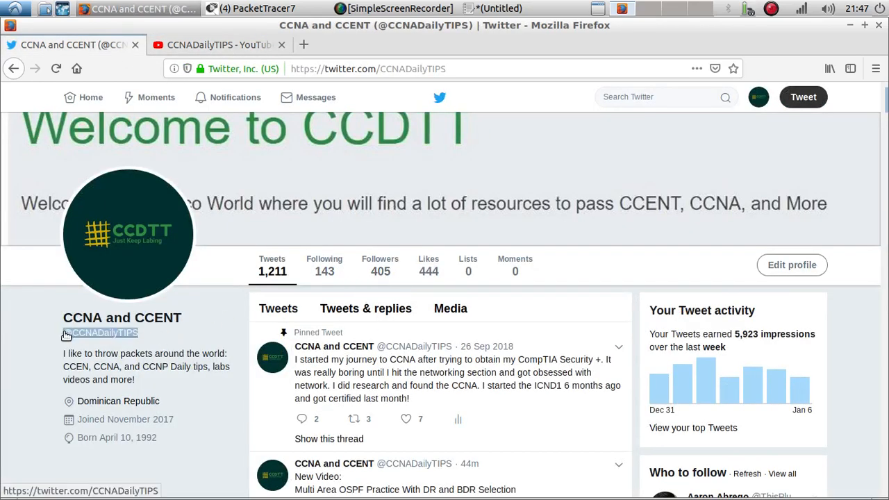